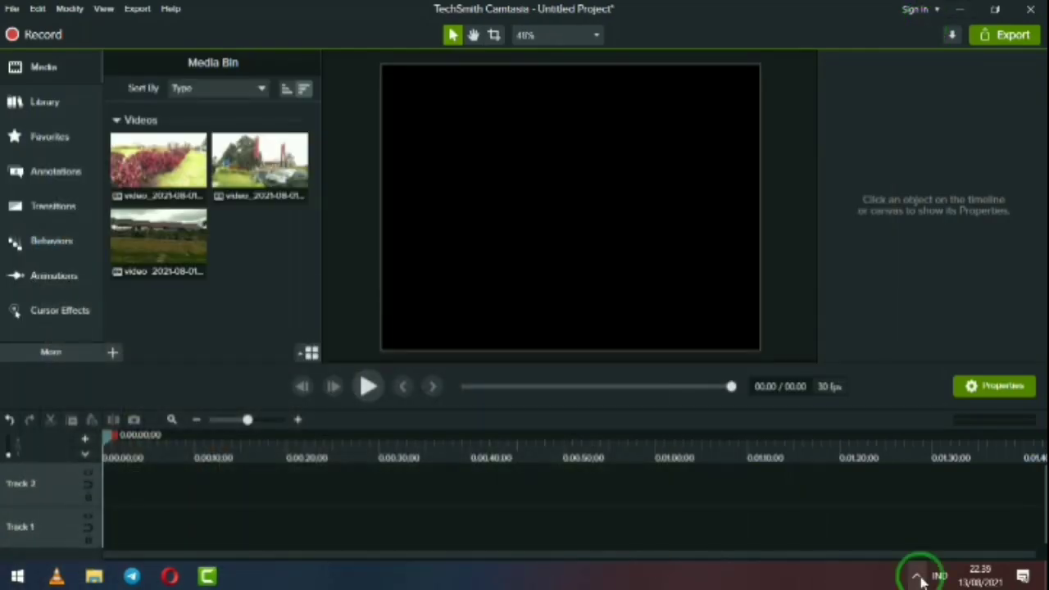
click(918, 576)
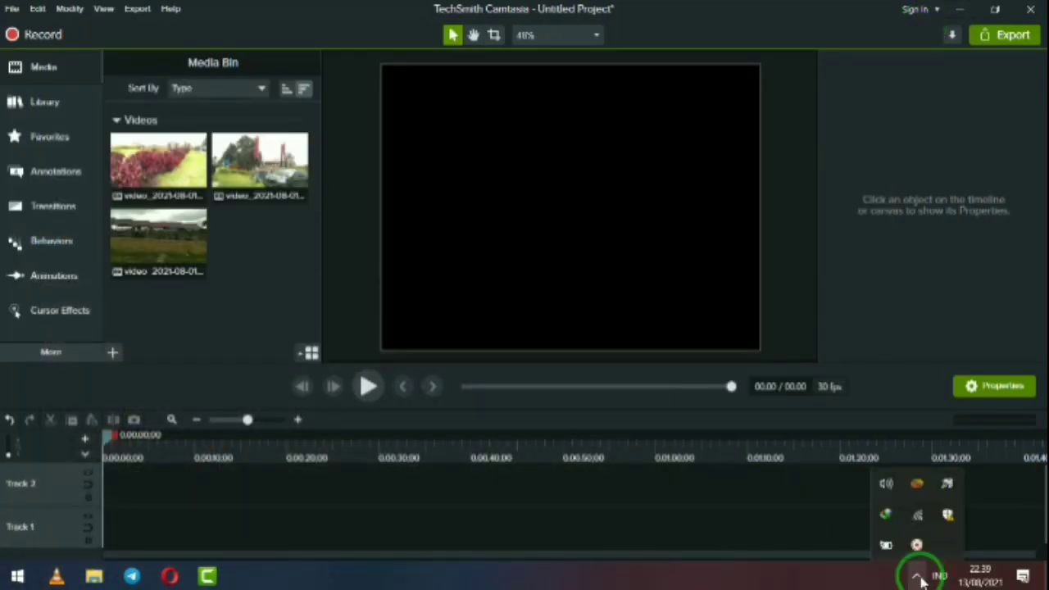
click(664, 579)
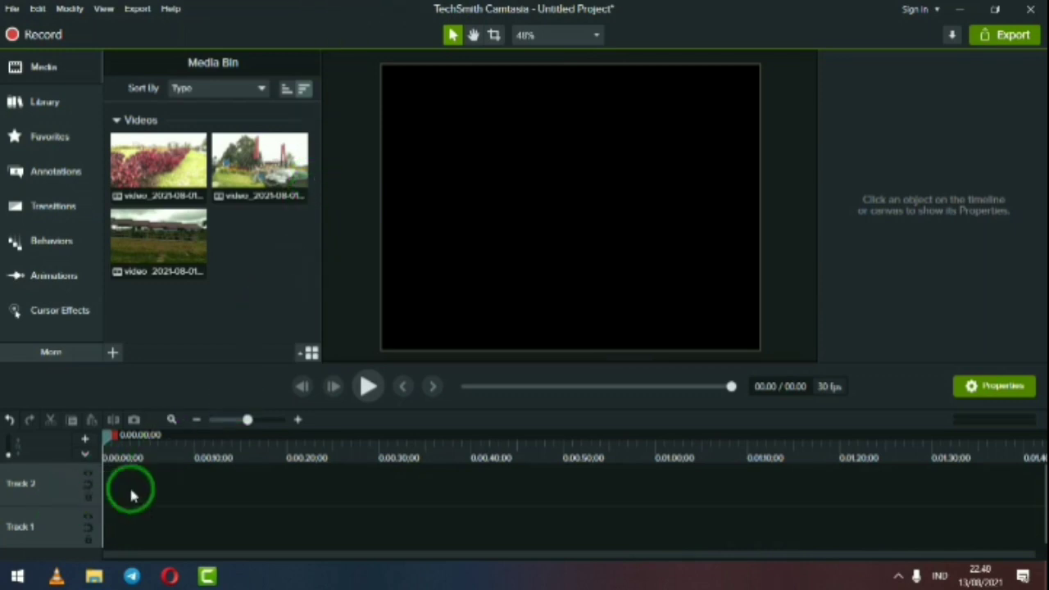
click(174, 235)
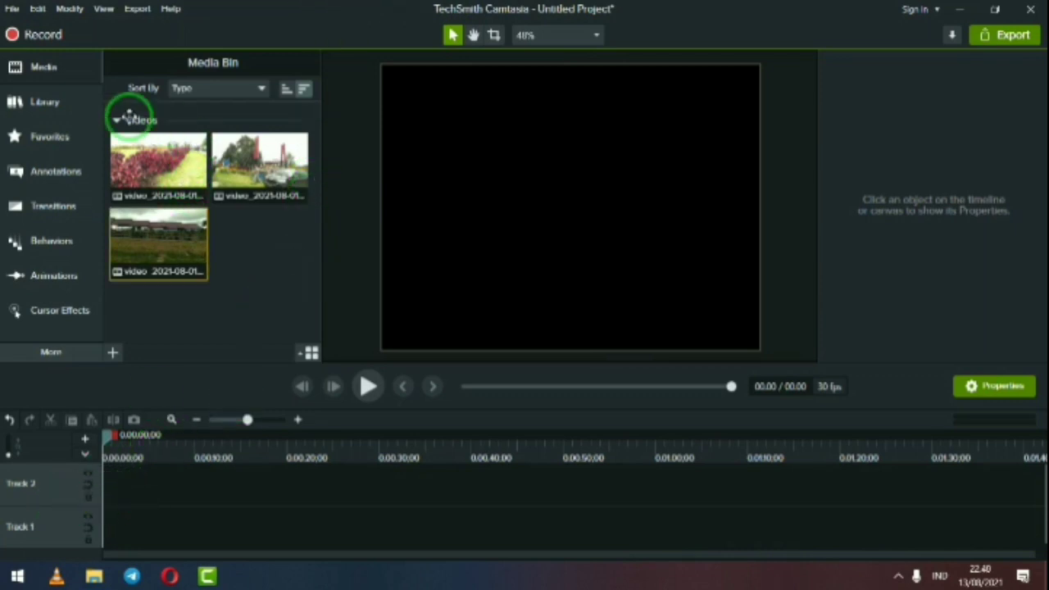
Import the images 23.jpg, 212.jpg, df.jpg, F1.jpg, F2.jpg, F3.jpg, ssdsdsd.jpg and zcc.jpg from the bahan folder into the media bin.
click(13, 9)
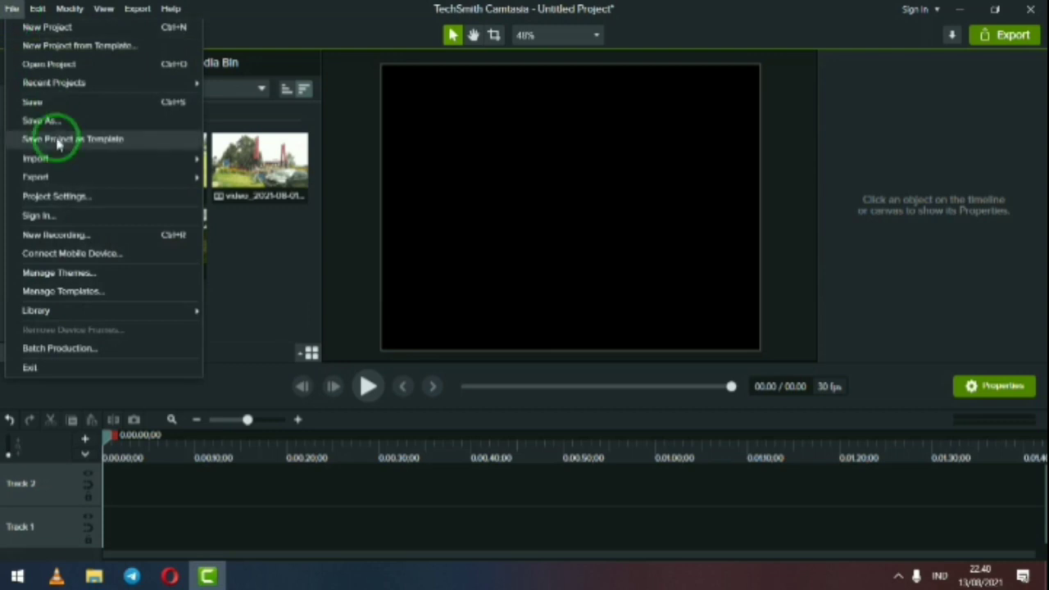
click(281, 158)
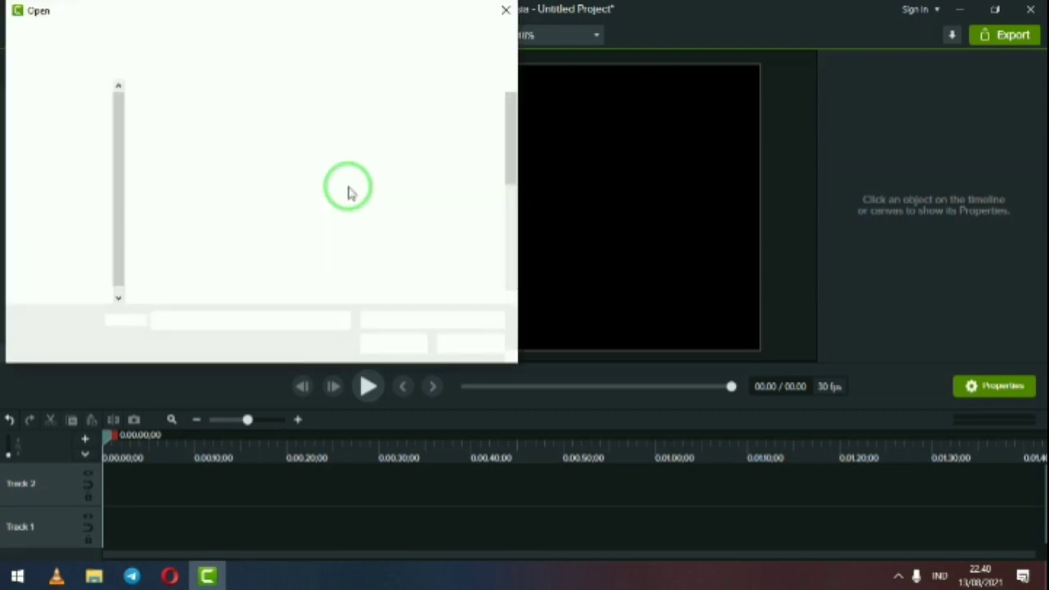
click(286, 151)
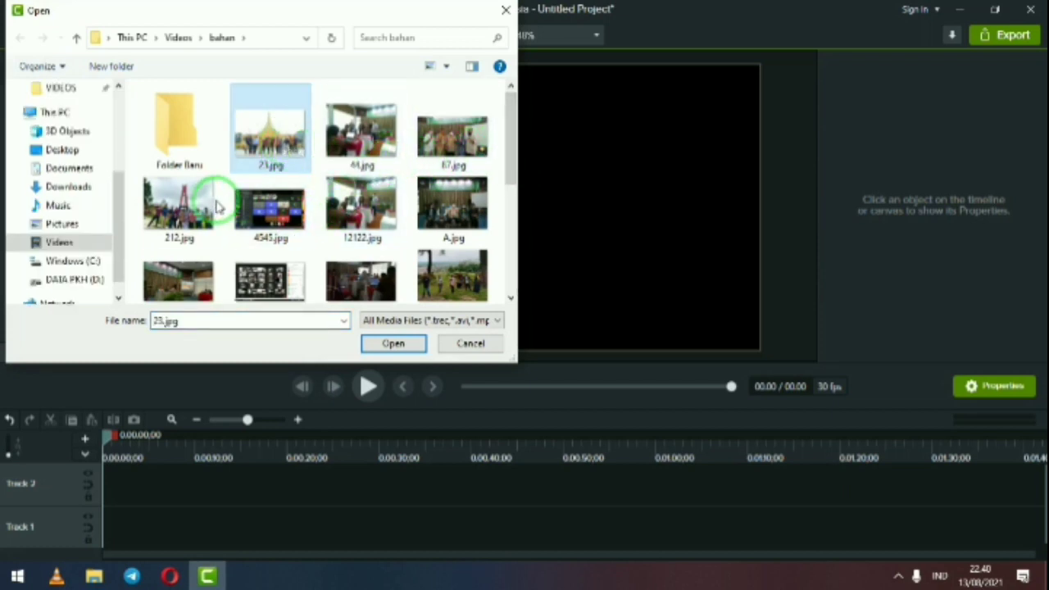
ctrl+click(184, 207)
scroll(516, 191, down, 2)
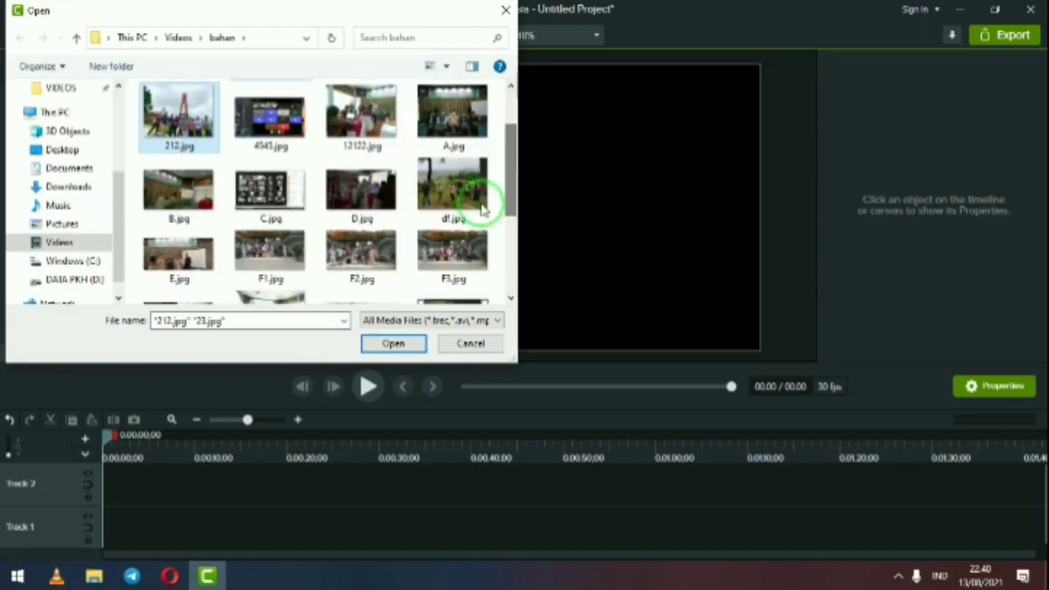
ctrl+click(429, 189)
scroll(516, 205, down, 1)
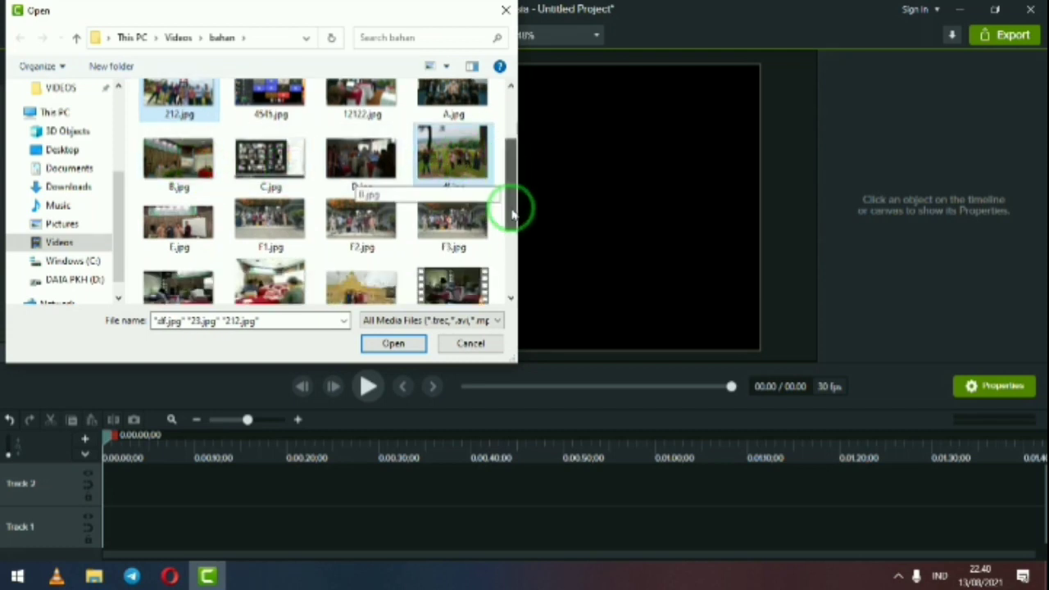
ctrl+click(267, 179)
ctrl+click(371, 185)
ctrl+click(451, 181)
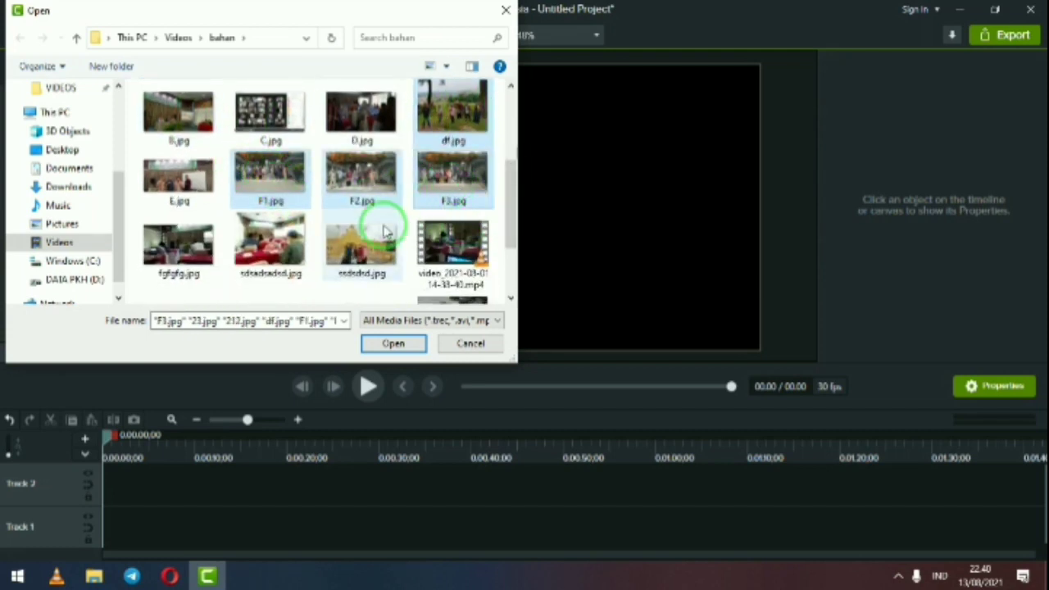
ctrl+click(354, 246)
drag(511, 215, 508, 293)
ctrl+click(455, 275)
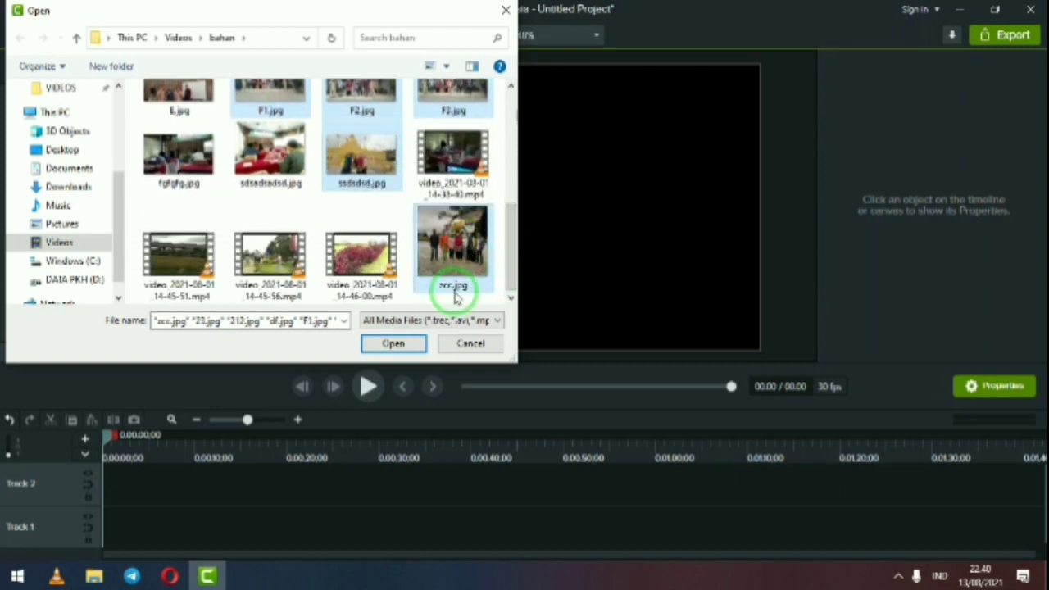
click(394, 343)
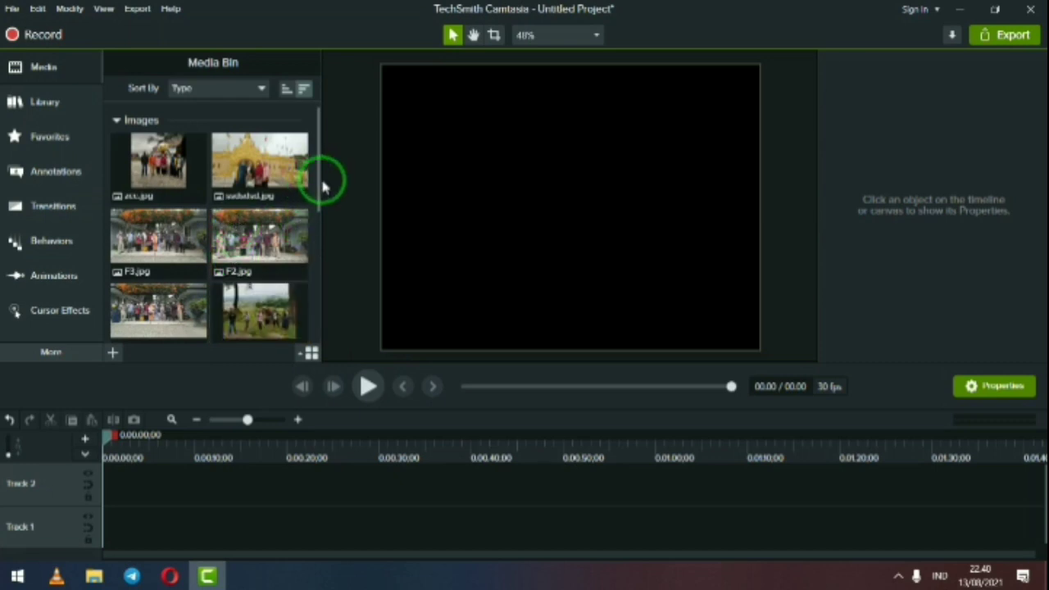
Add the image 212.jpg from the media bin to the start of Track 1 on the timeline.
drag(321, 187, 323, 287)
click(158, 152)
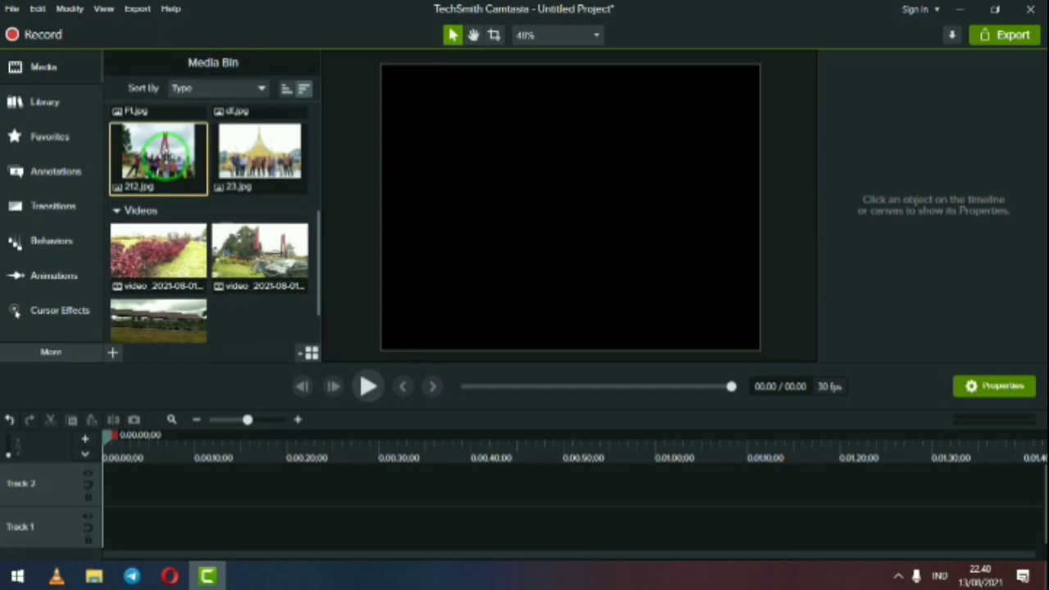
right_click(175, 164)
click(214, 171)
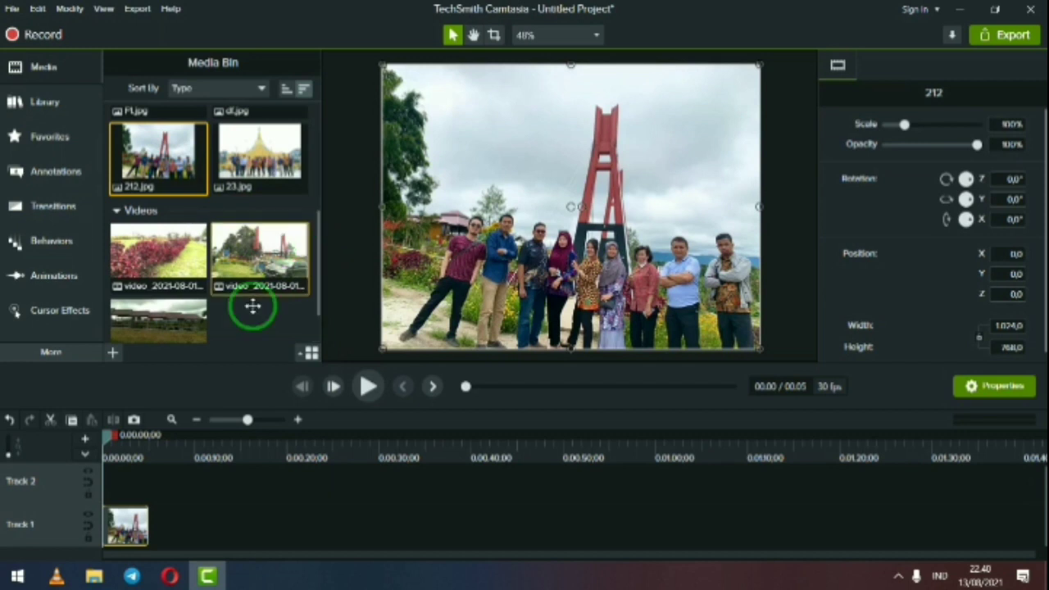
Add 23.jpg to the timeline and place it on Track 1 directly after the 212 clip.
scroll(253, 305, up, 2)
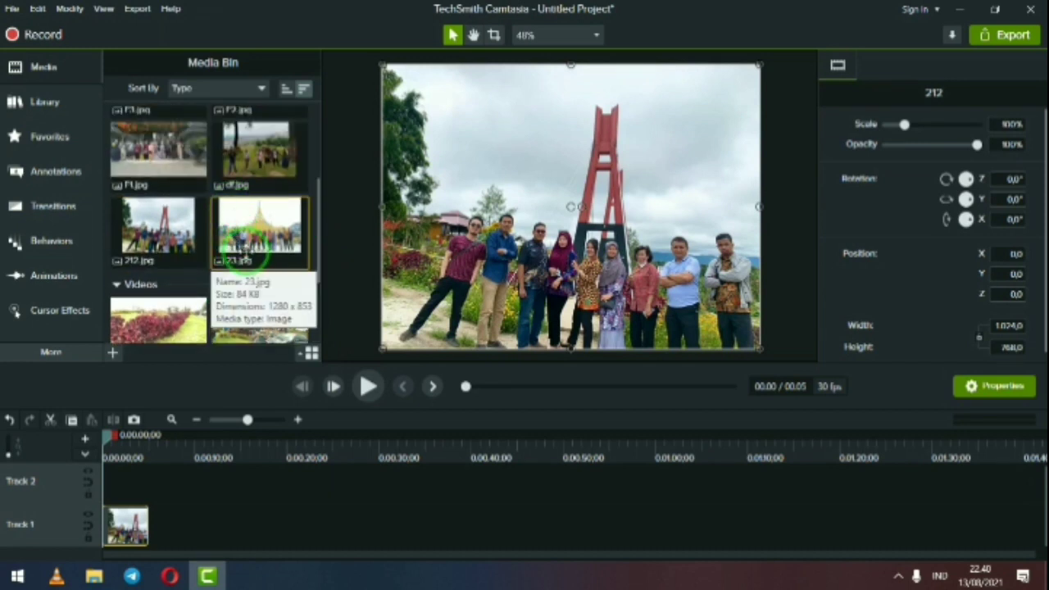
right_click(259, 228)
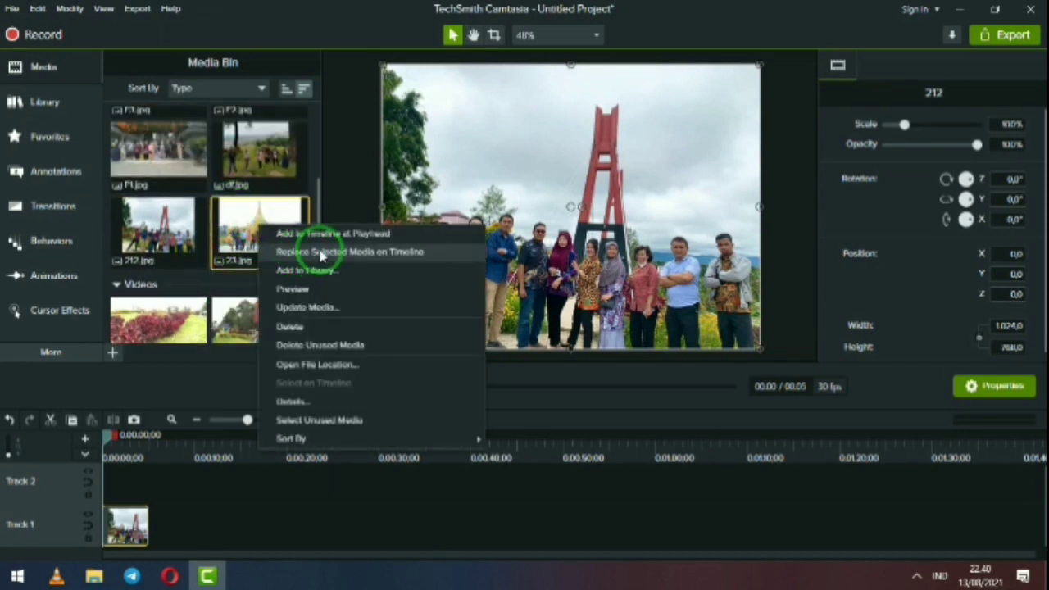
click(333, 238)
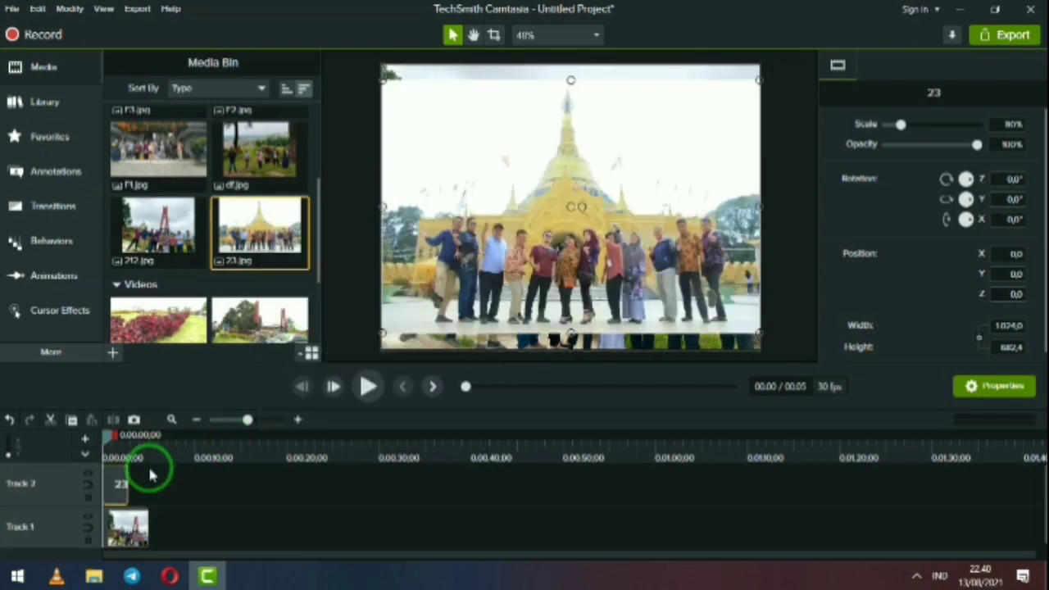
drag(129, 490, 182, 531)
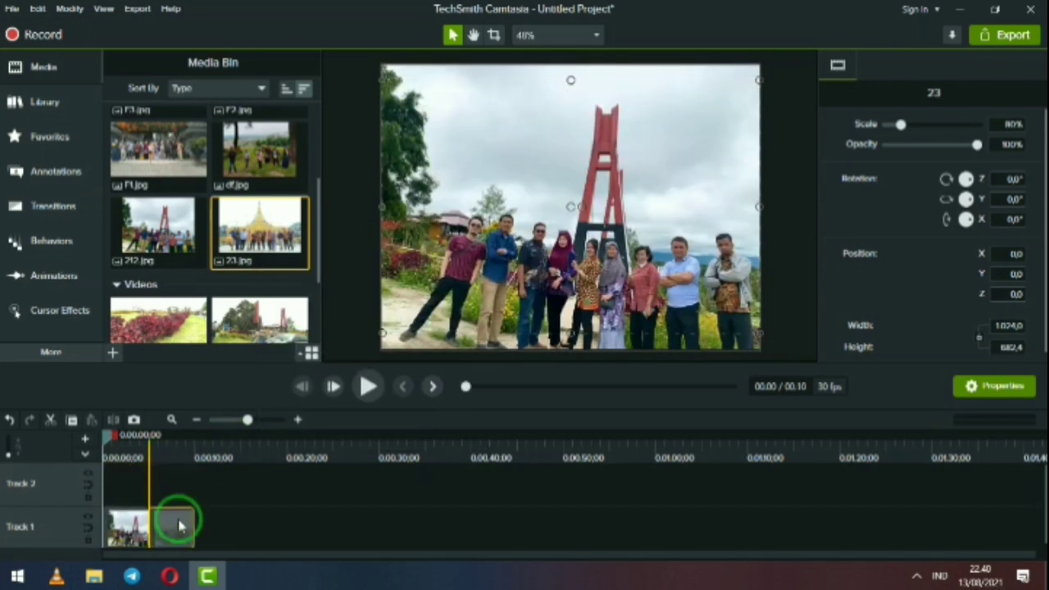
Add video_2021-08-01_14-46-00.mp4 to the timeline and place it on Track 1 directly after the 23 clip.
scroll(287, 310, down, 2)
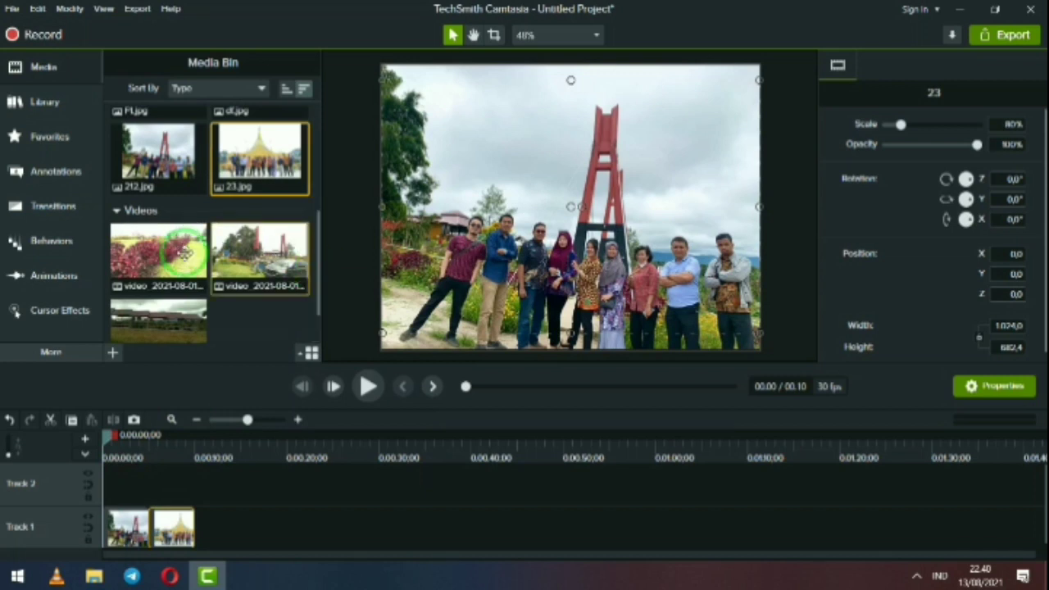
click(194, 268)
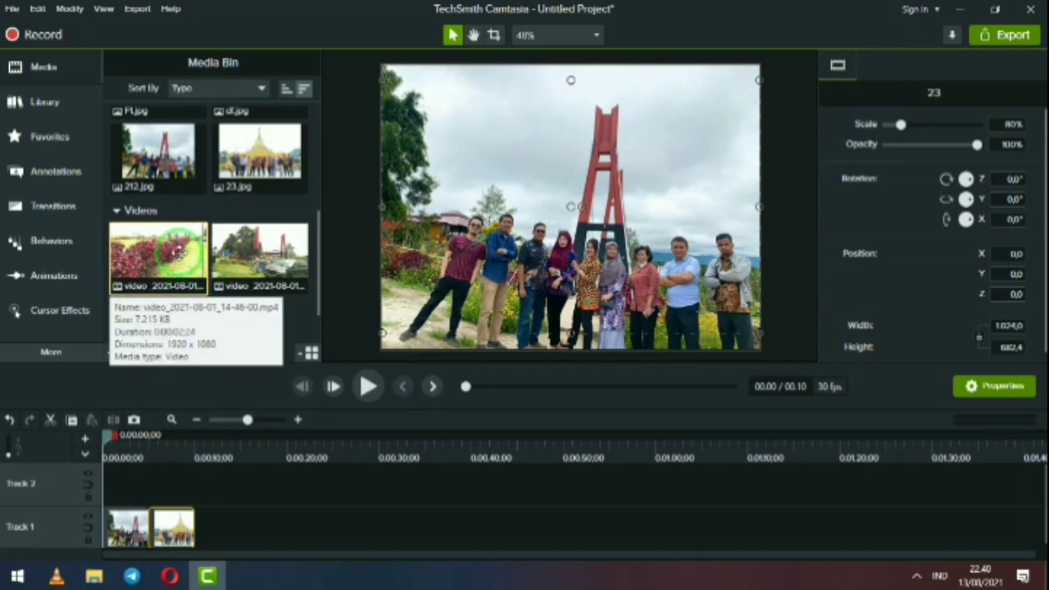
scroll(234, 262, down, 1)
right_click(177, 255)
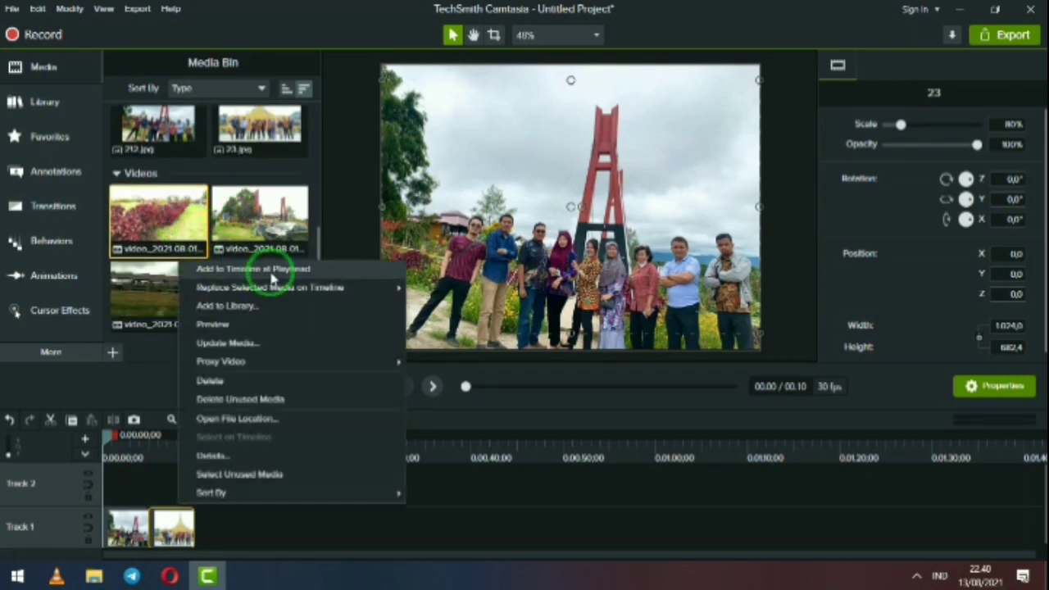
click(277, 269)
drag(117, 477, 209, 527)
Append the videos video_2021-08-01_14-45-56.mp4 and video_2021-08-01_14-45-51.mp4, in that order, to the end of Track 1.
drag(250, 249, 232, 526)
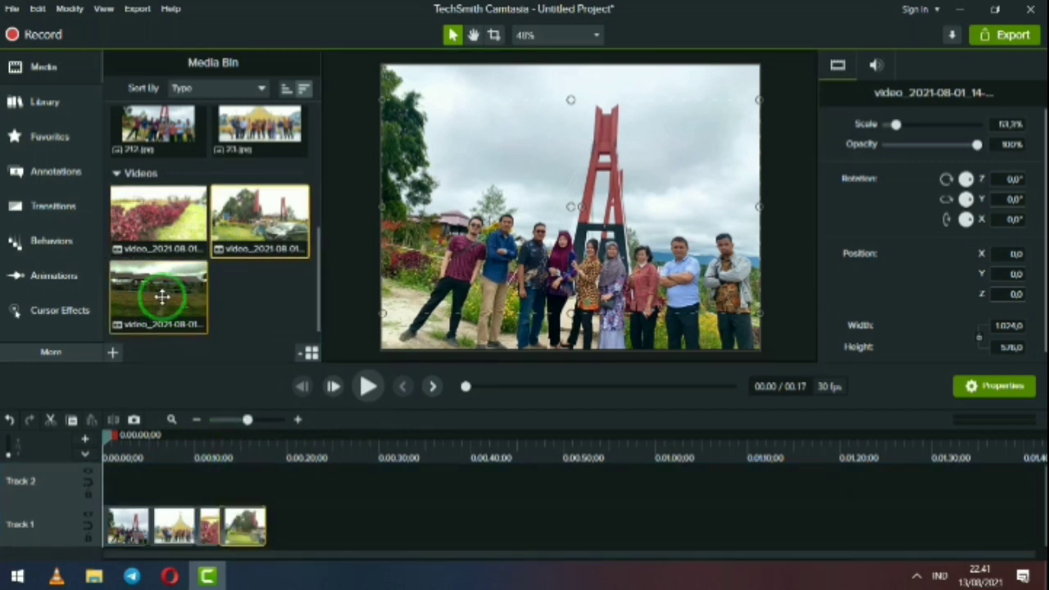
drag(163, 297, 274, 537)
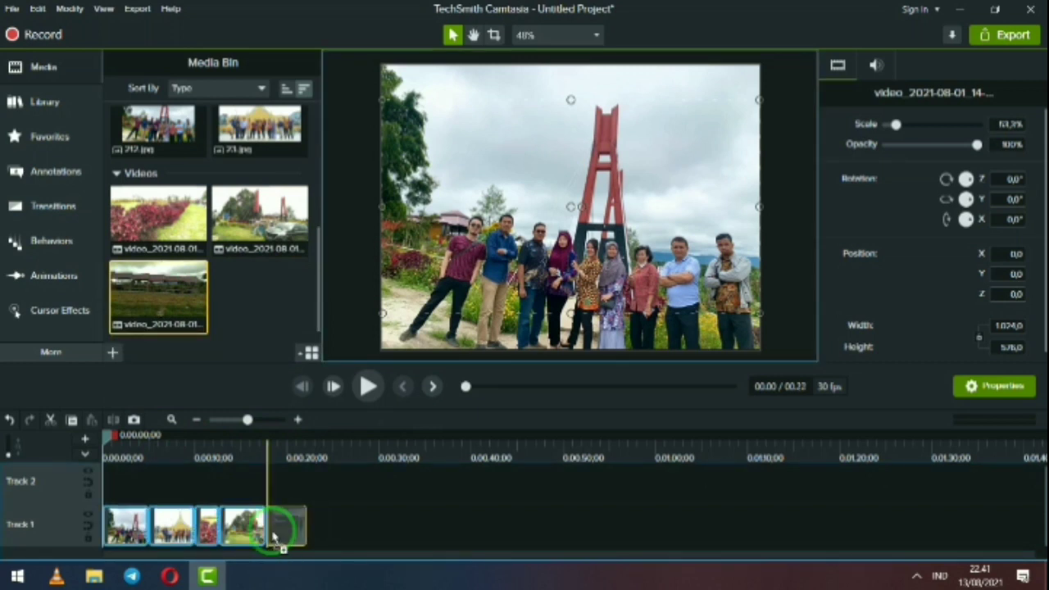
click(382, 529)
Select all eight images in the media bin, from zcc.jpg to 23.jpg, and add them together to the timeline at the playhead.
scroll(279, 332, up, 2)
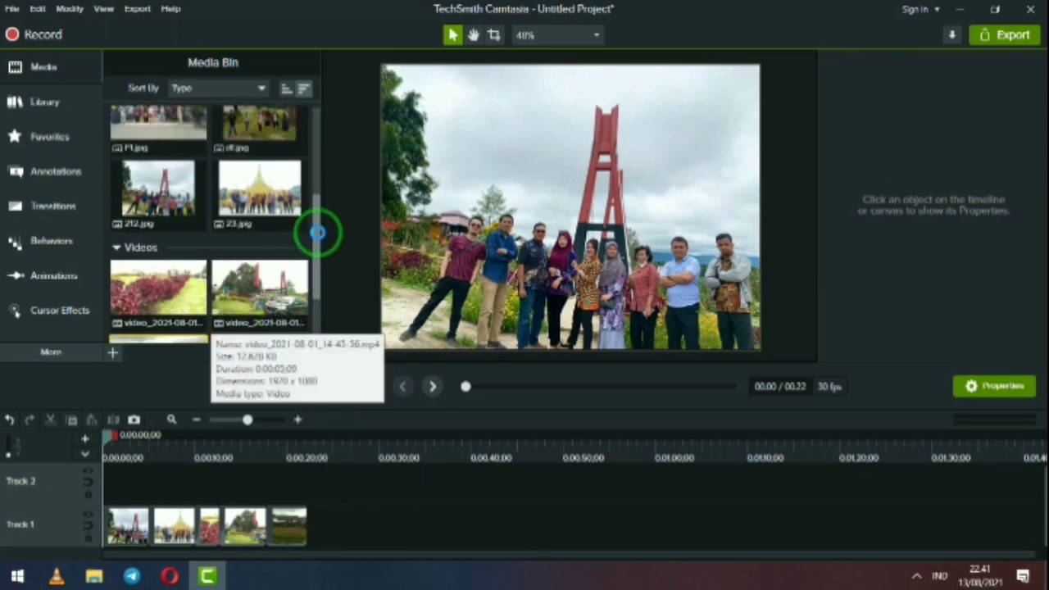
scroll(320, 234, up, 5)
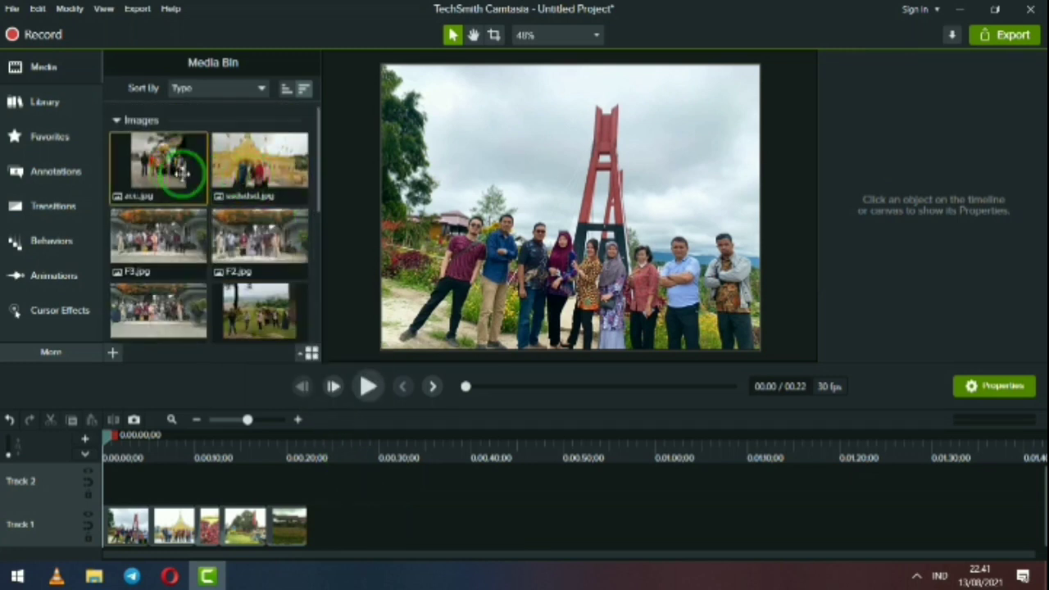
click(167, 164)
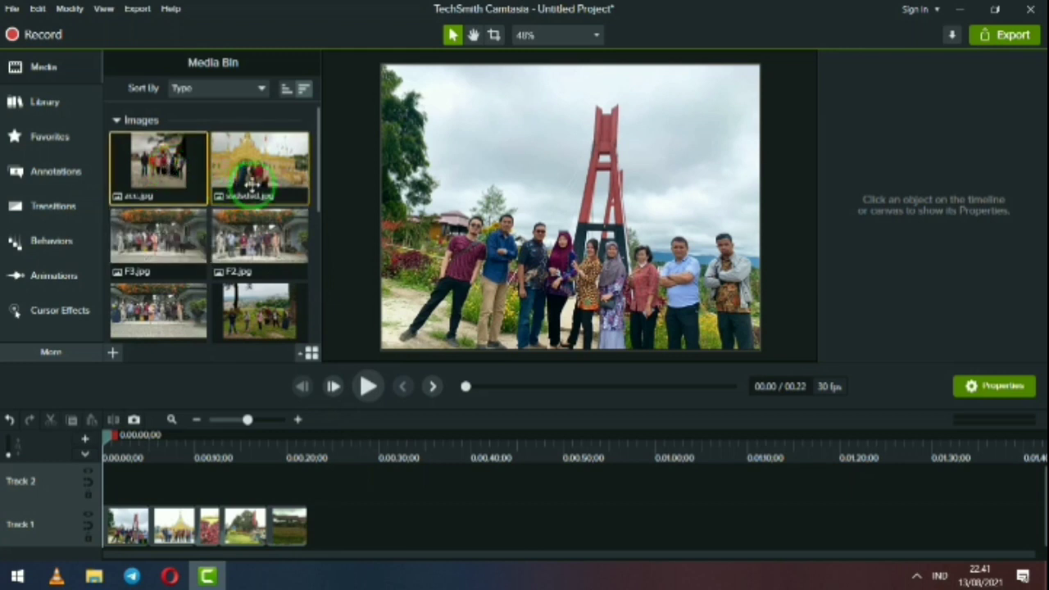
ctrl+click(254, 176)
ctrl+click(129, 248)
ctrl+click(257, 244)
ctrl+click(158, 311)
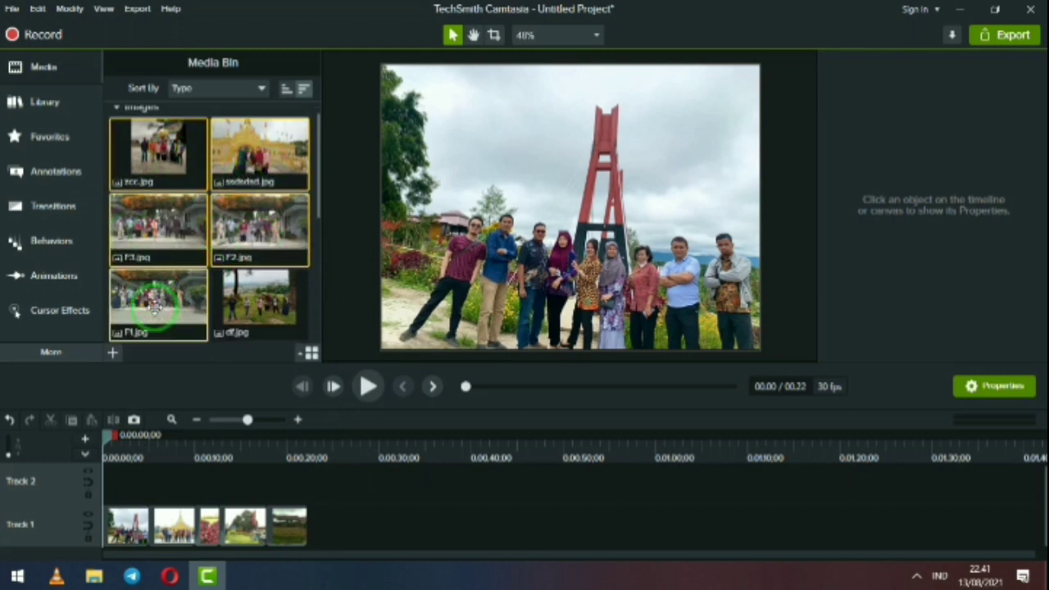
ctrl+click(241, 300)
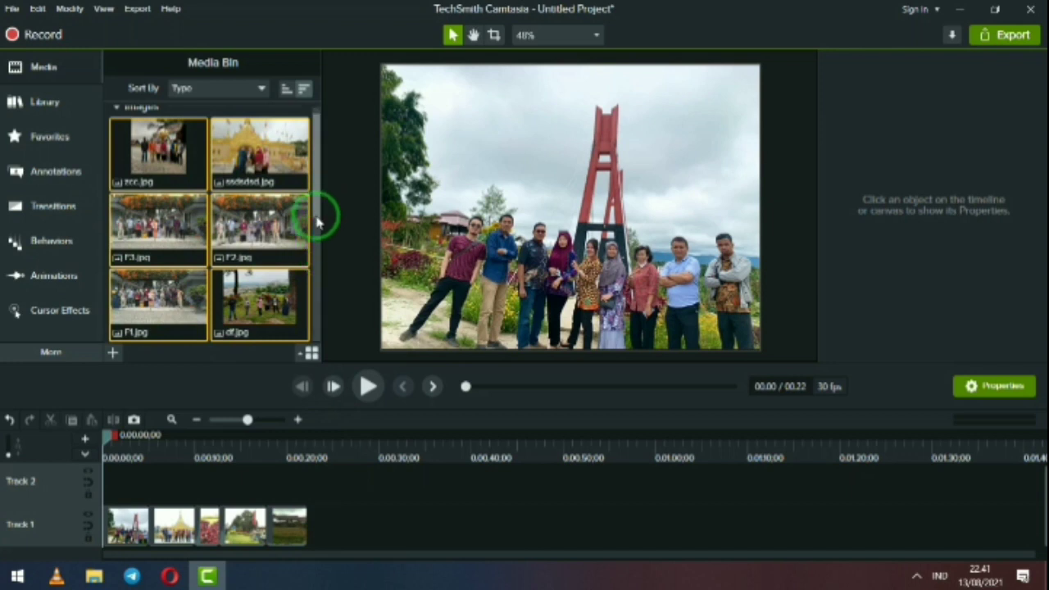
drag(322, 220, 320, 271)
ctrl+click(172, 266)
ctrl+click(254, 263)
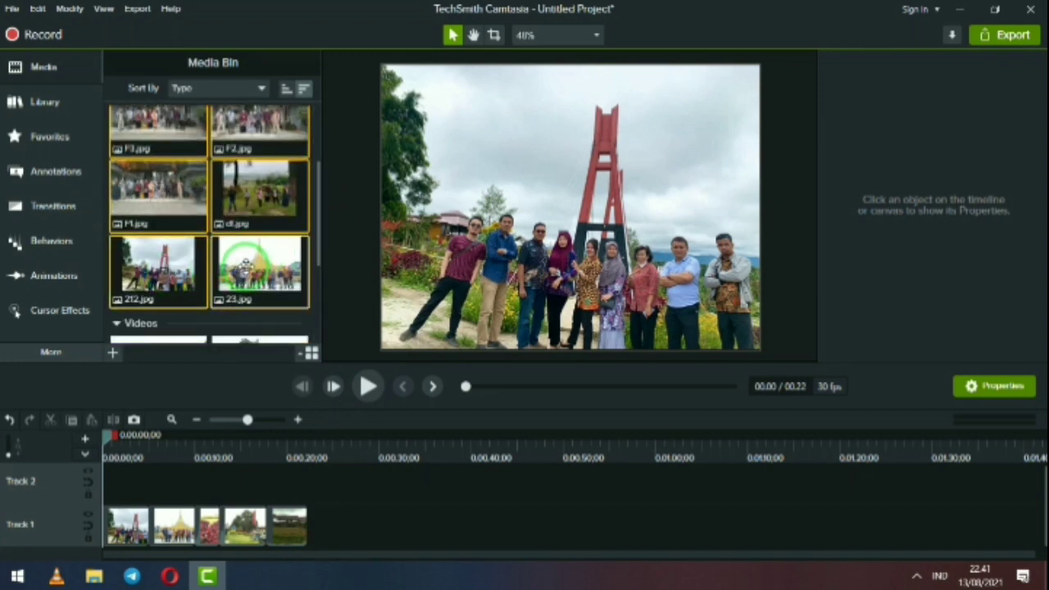
drag(320, 218, 321, 275)
ctrl+click(308, 247)
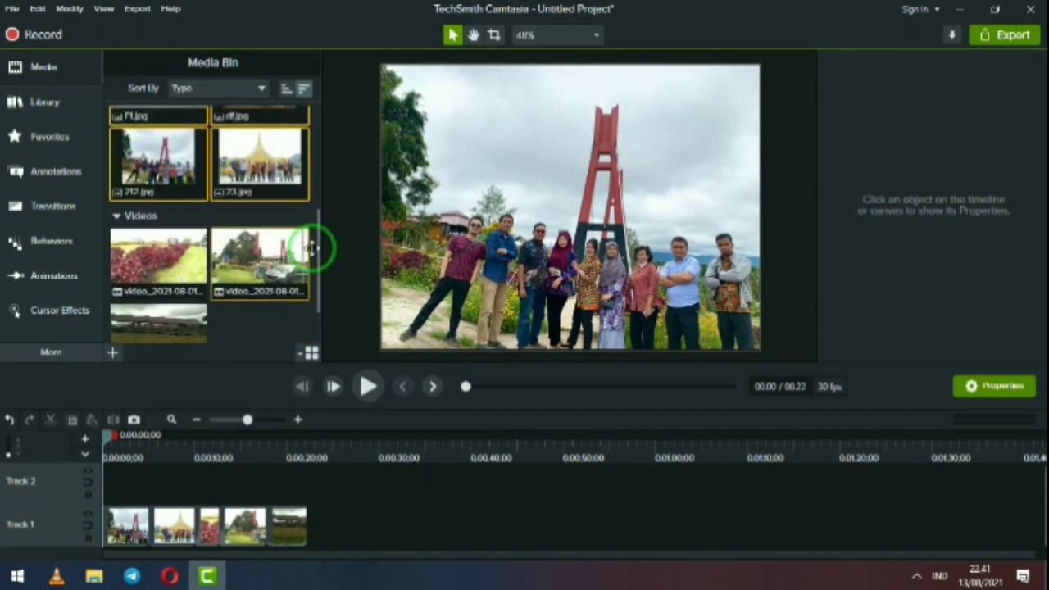
click(332, 391)
ctrl+click(262, 222)
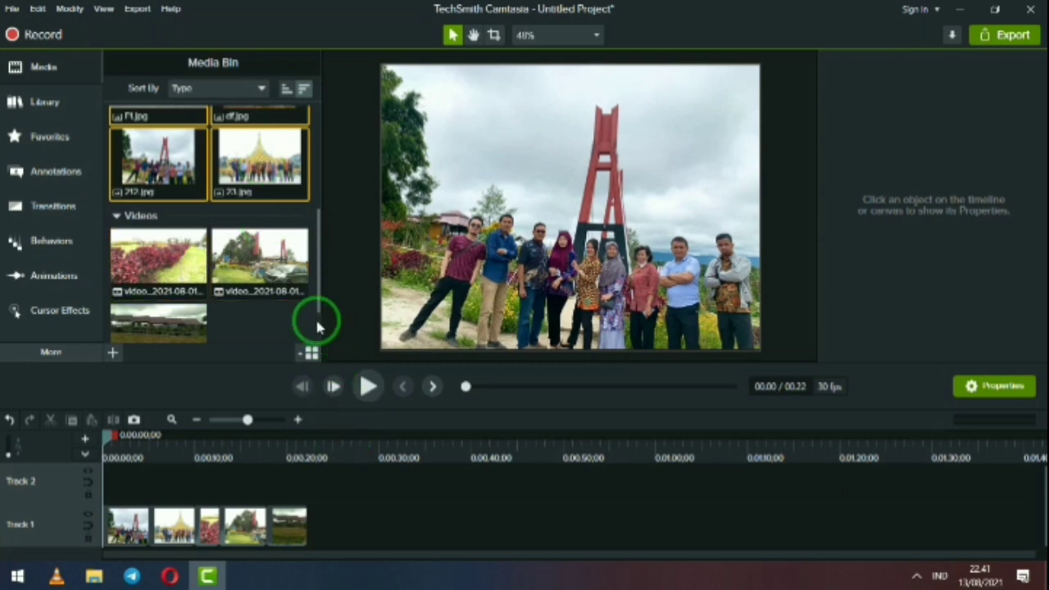
right_click(271, 168)
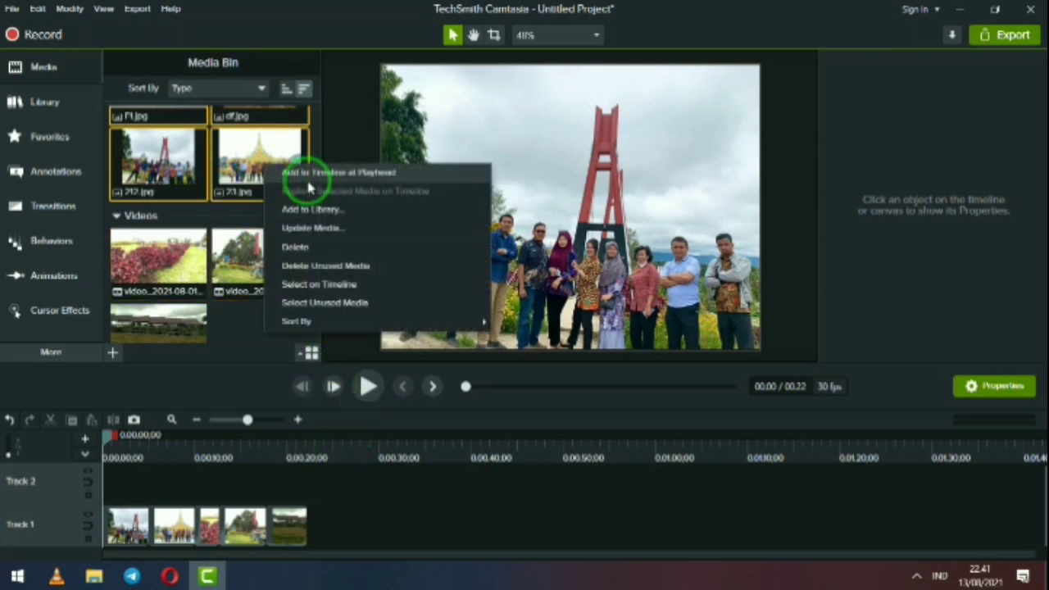
key(ctrl+v)
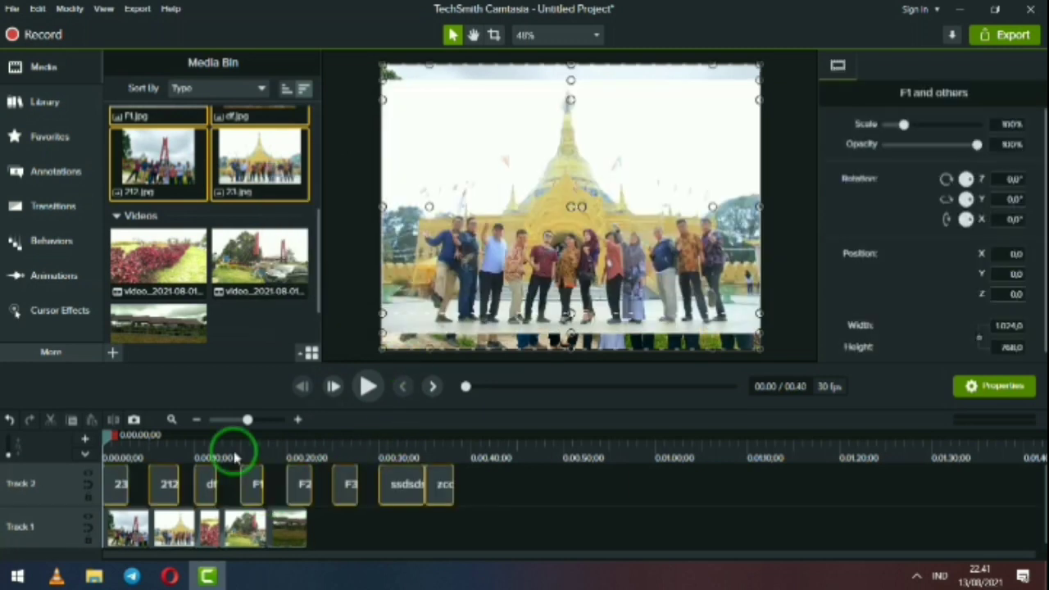
Move the eight added image clips together from Track 2 to Track 1, directly after the last video clip.
drag(120, 490, 687, 532)
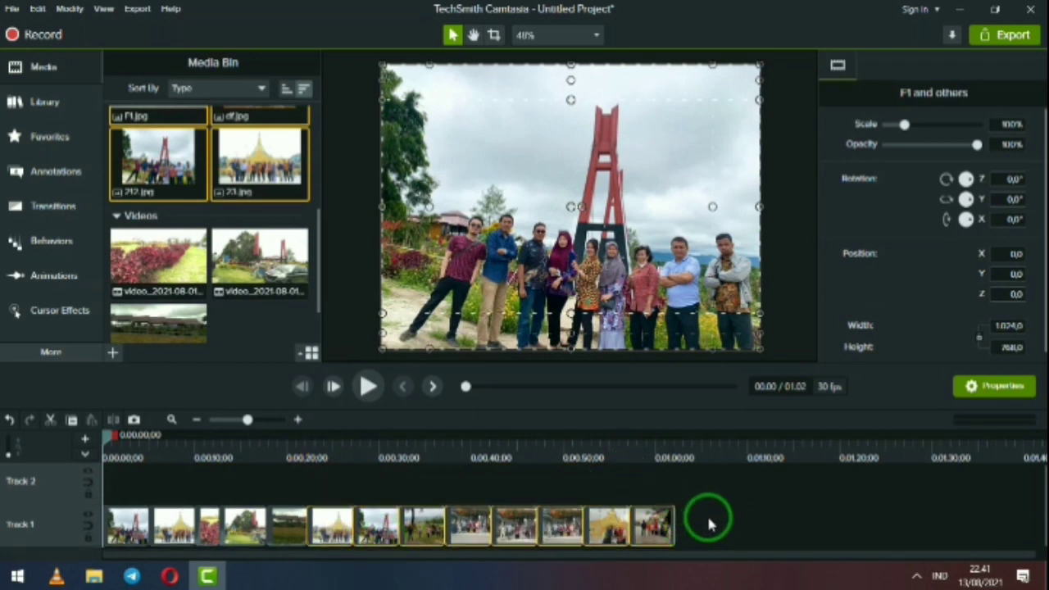
click(706, 523)
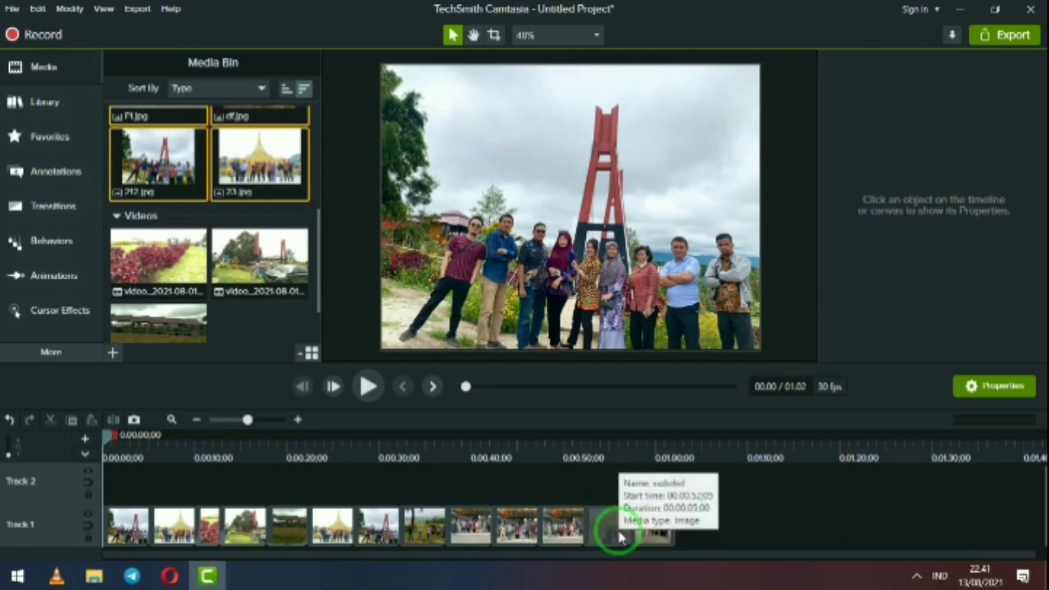
Enlarge the first 212 photo clip to about 112.4% and align it with the canvas's right and bottom edges.
click(129, 525)
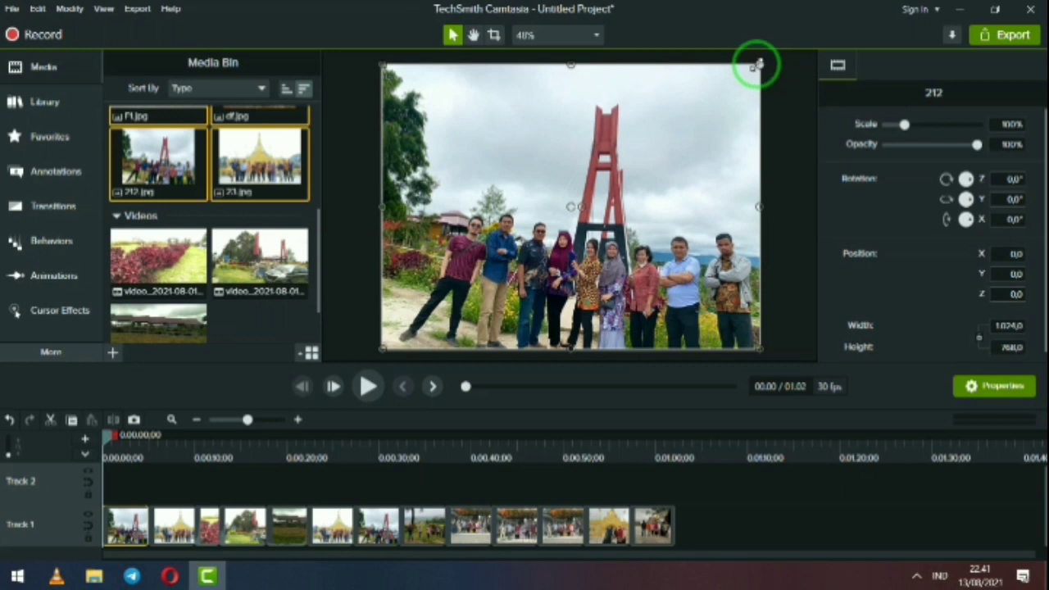
drag(757, 64, 812, 51)
mouse_move(601, 154)
mouse_down()
mouse_move(564, 154)
mouse_move(616, 172)
mouse_move(603, 155)
mouse_move(596, 165)
mouse_move(611, 154)
mouse_up()
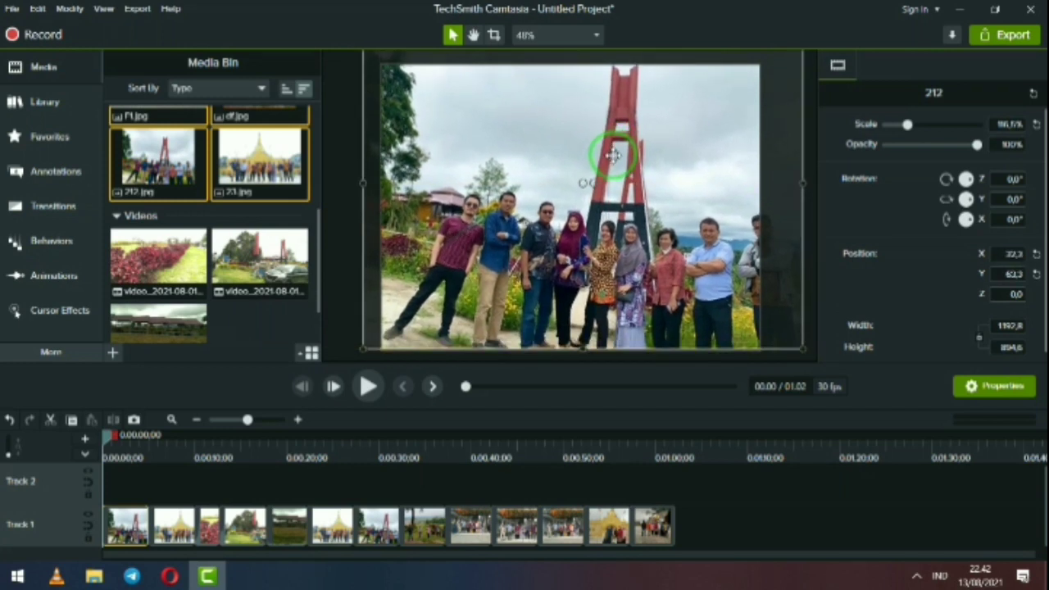
drag(617, 161, 603, 163)
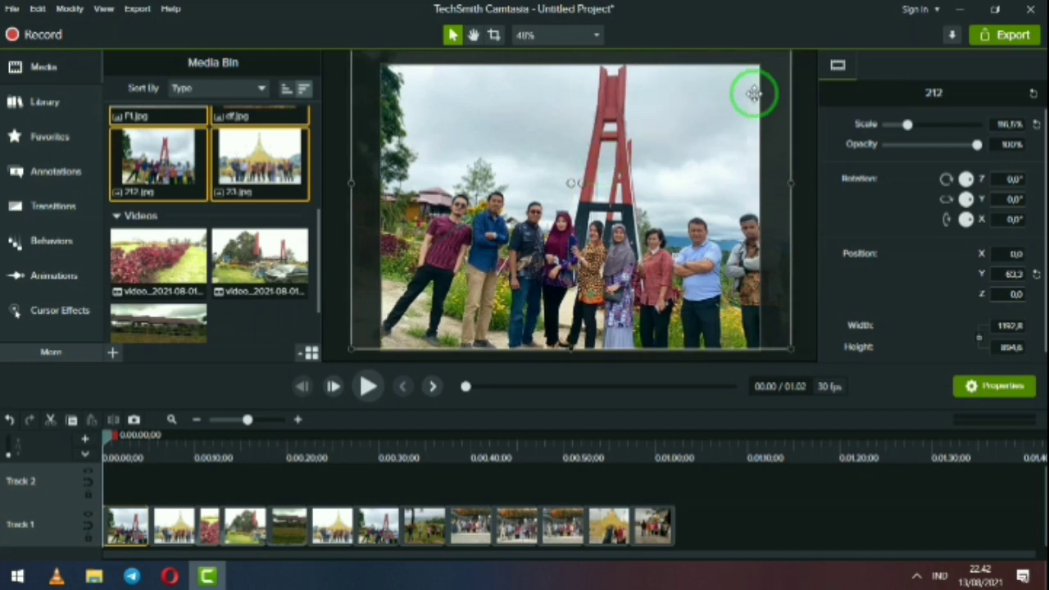
drag(772, 345, 756, 335)
mouse_move(646, 211)
mouse_down()
mouse_move(632, 233)
mouse_move(638, 220)
mouse_up()
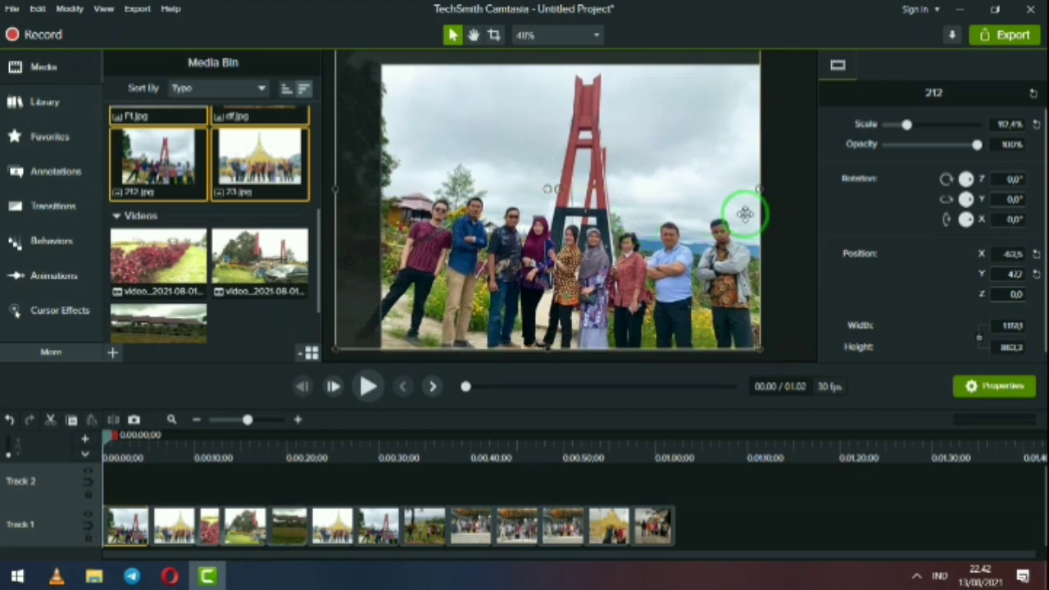
Enlarge the first 23 photo clip to 90% so it fills the canvas height, and centre it on the canvas.
click(185, 528)
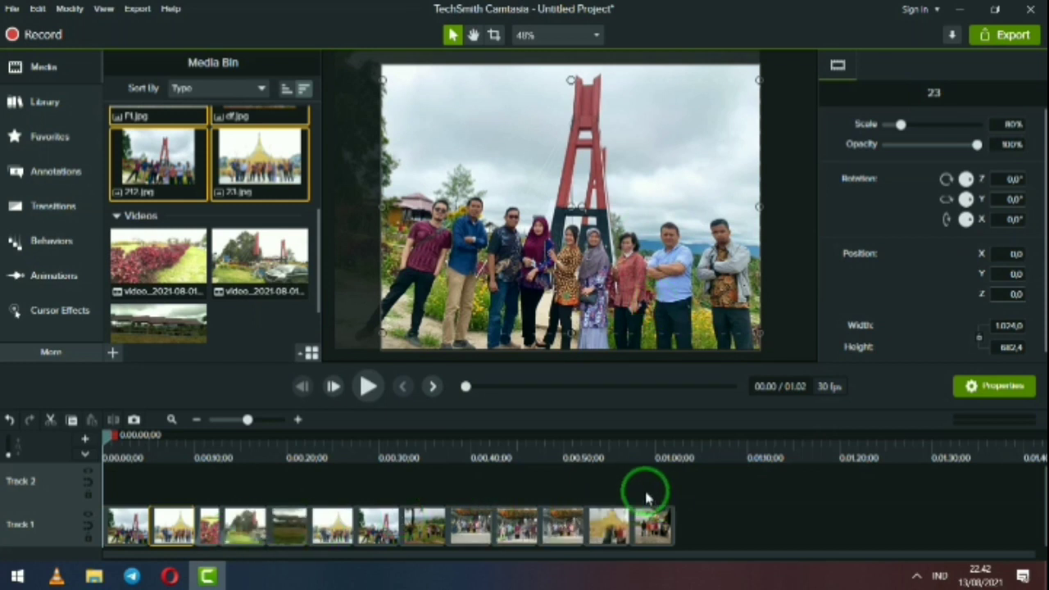
drag(115, 443, 161, 438)
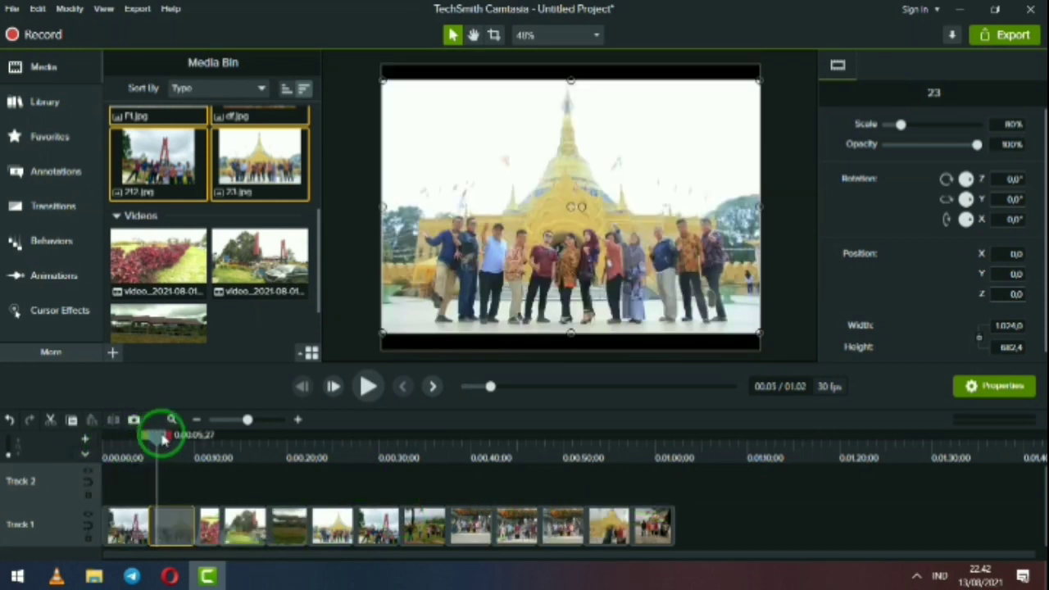
drag(651, 218, 672, 225)
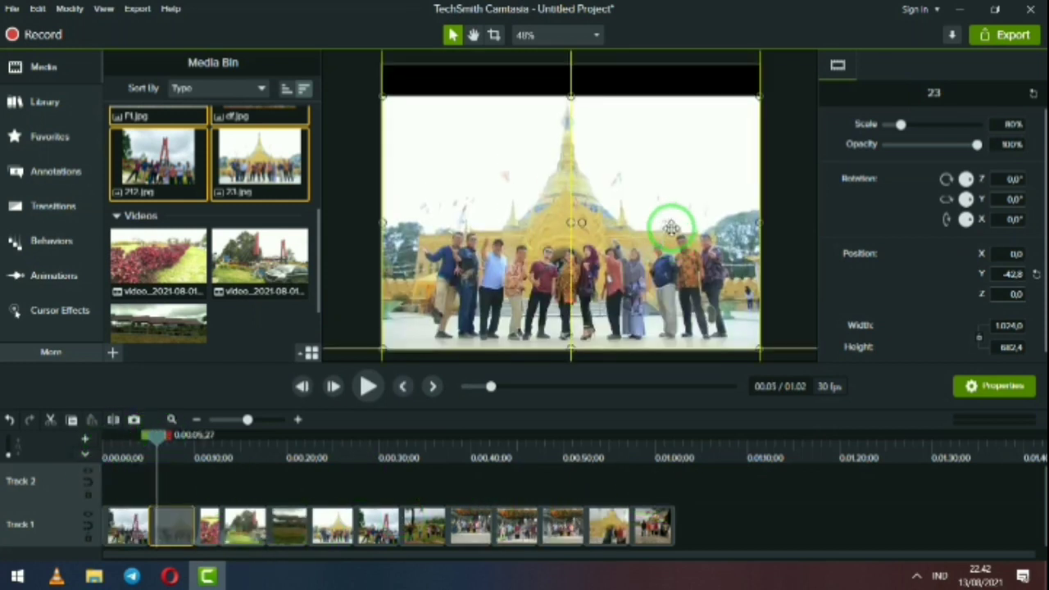
drag(760, 96, 806, 65)
drag(696, 157, 687, 157)
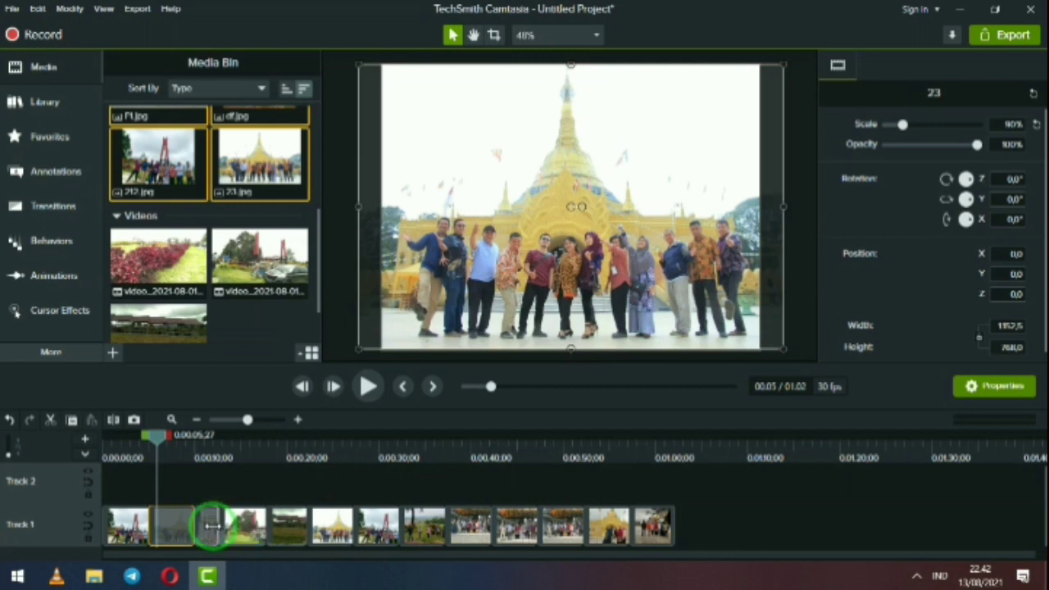
Enlarge the first video clip to about 71.1% to fill the canvas, and shift it horizontally to about X 143 with Y 0.
click(213, 526)
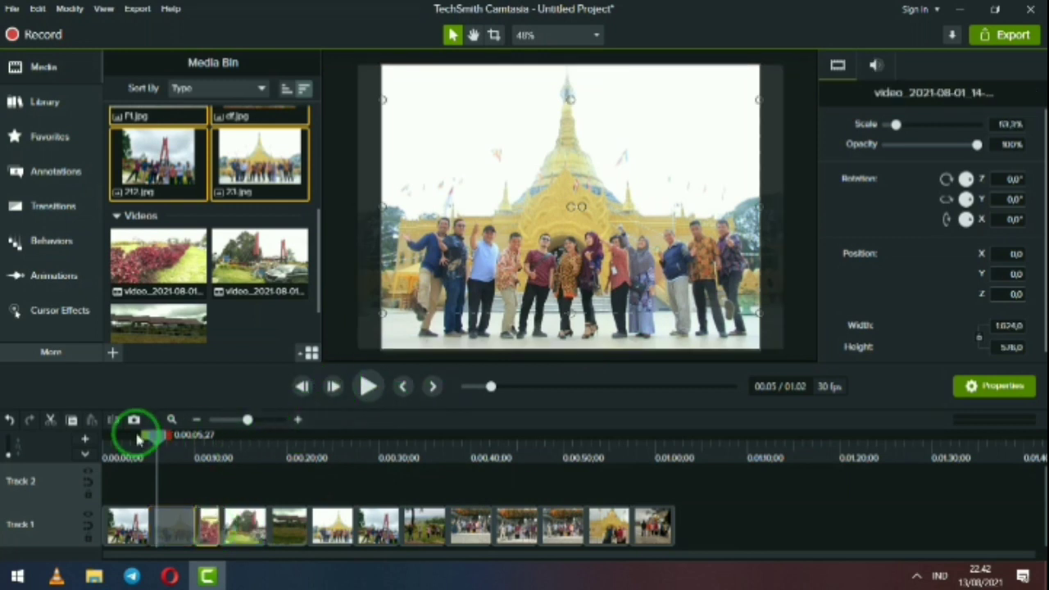
drag(137, 440, 214, 435)
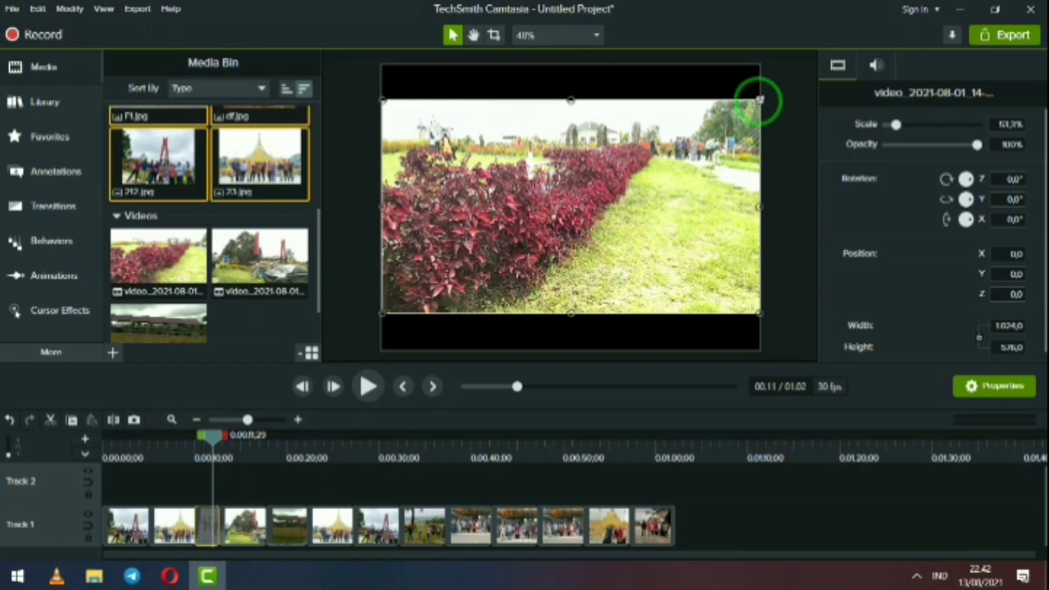
drag(785, 91, 817, 62)
drag(786, 137, 717, 183)
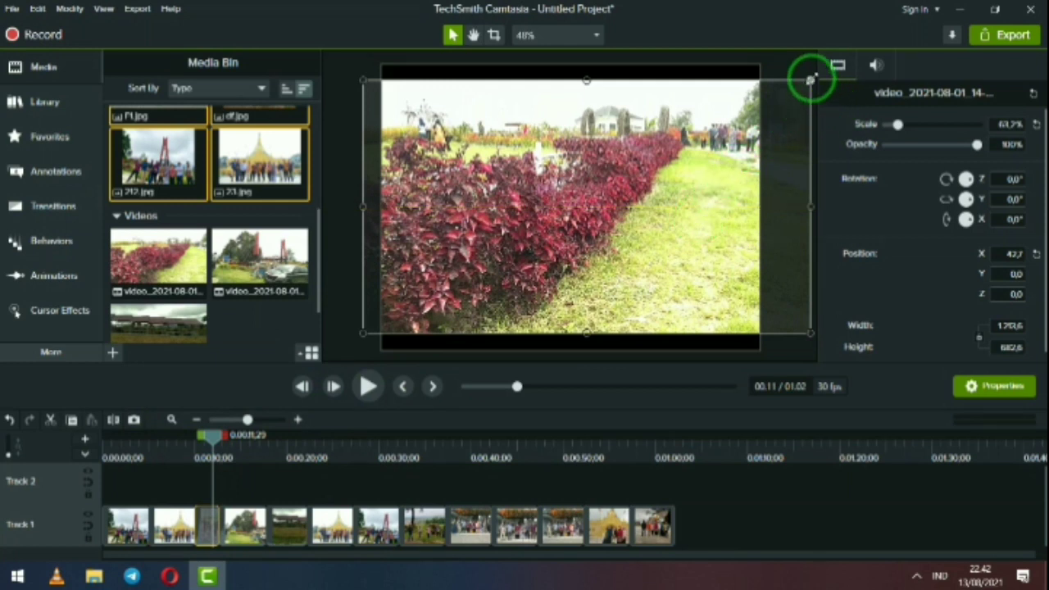
drag(810, 79, 834, 71)
drag(698, 175, 683, 183)
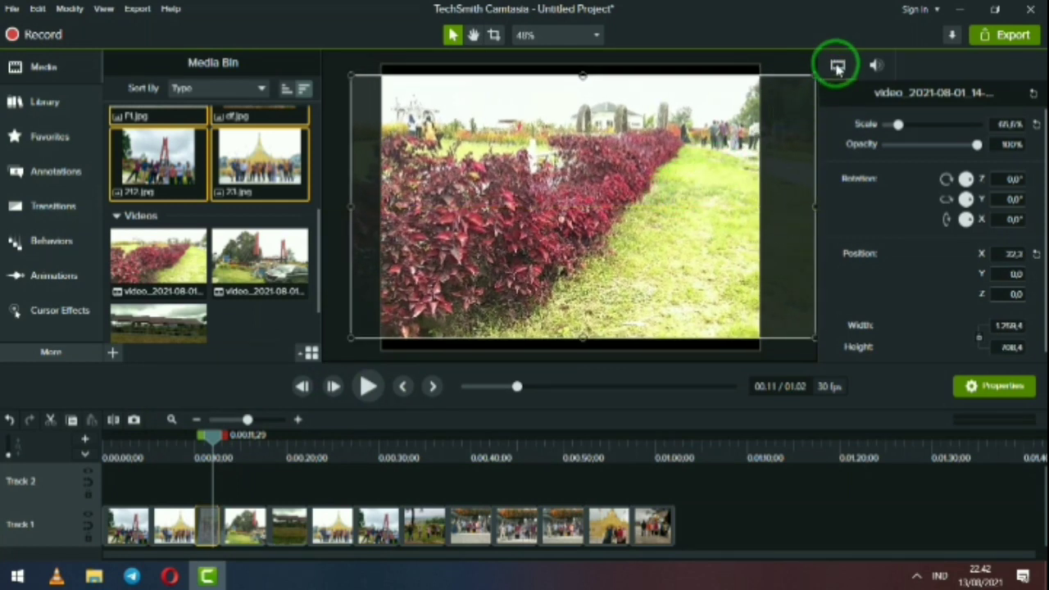
click(837, 65)
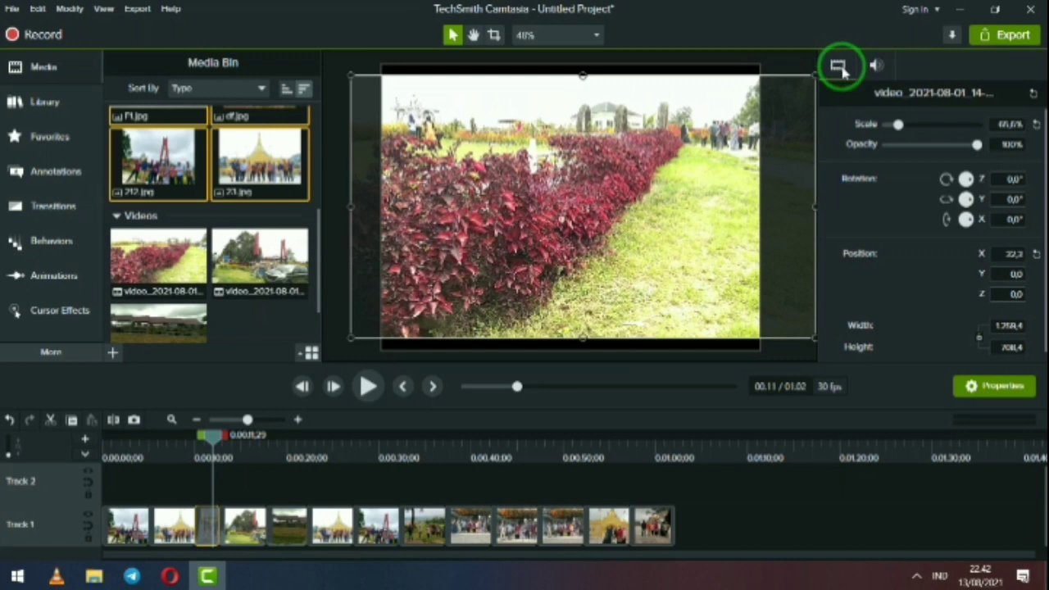
drag(672, 236, 670, 248)
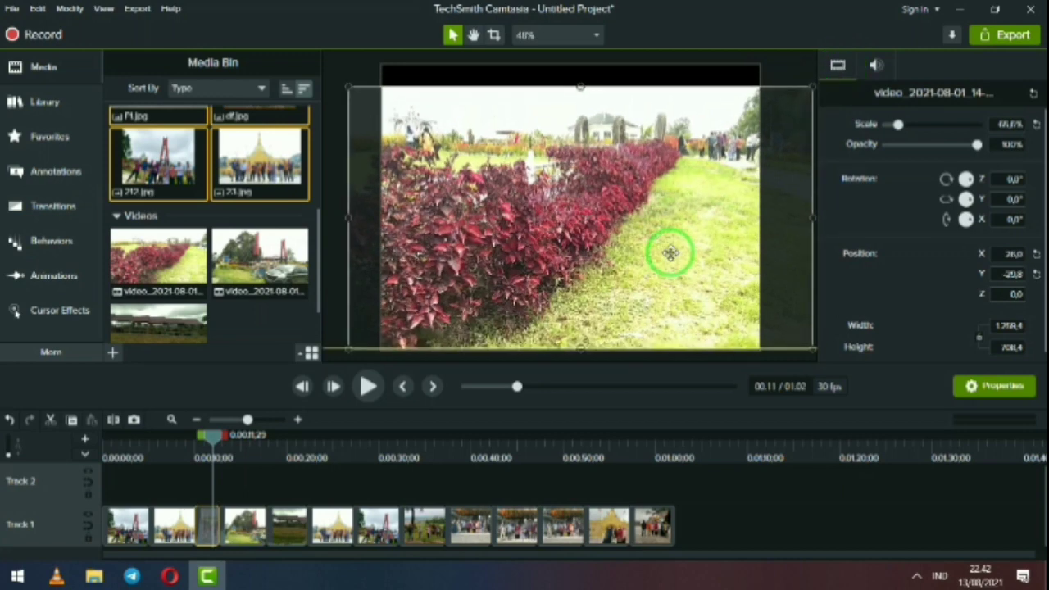
drag(813, 85, 838, 64)
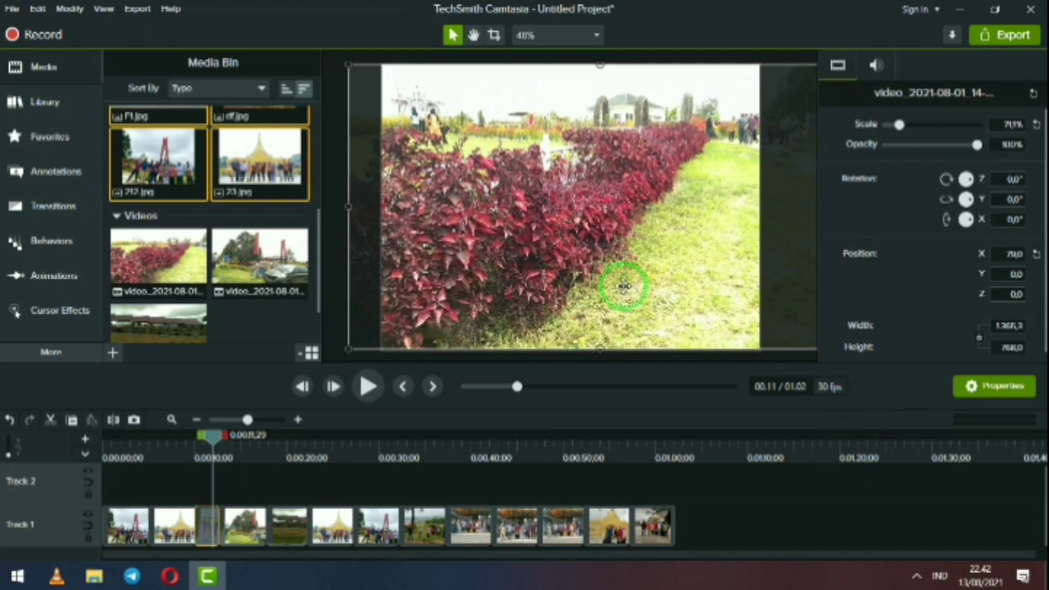
drag(624, 285, 645, 287)
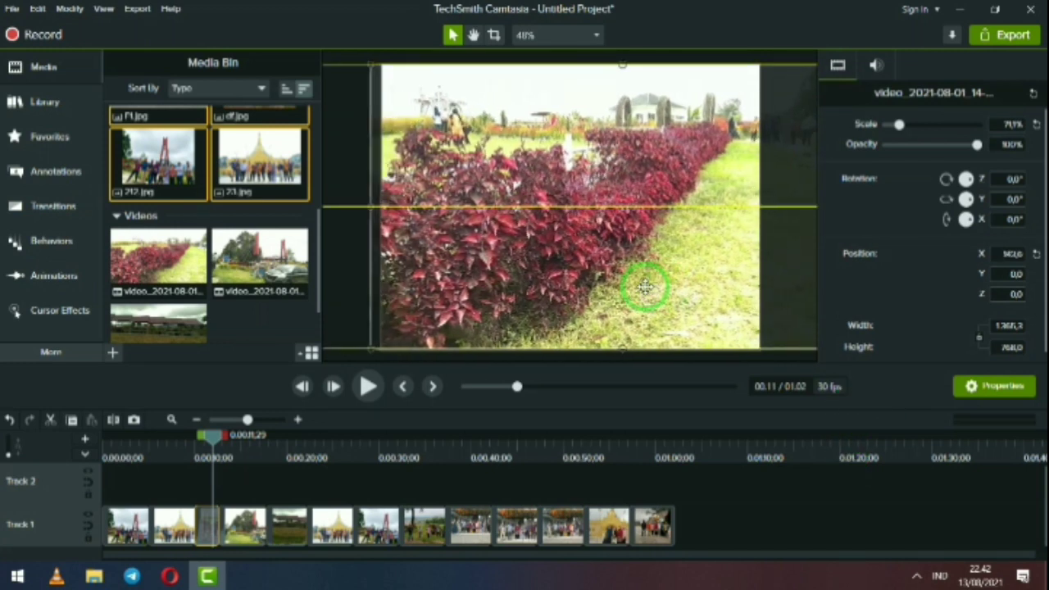
Enlarge the second 23 photo clip, at about 23 seconds, to 85% and align it with the canvas's right and bottom edges.
click(290, 531)
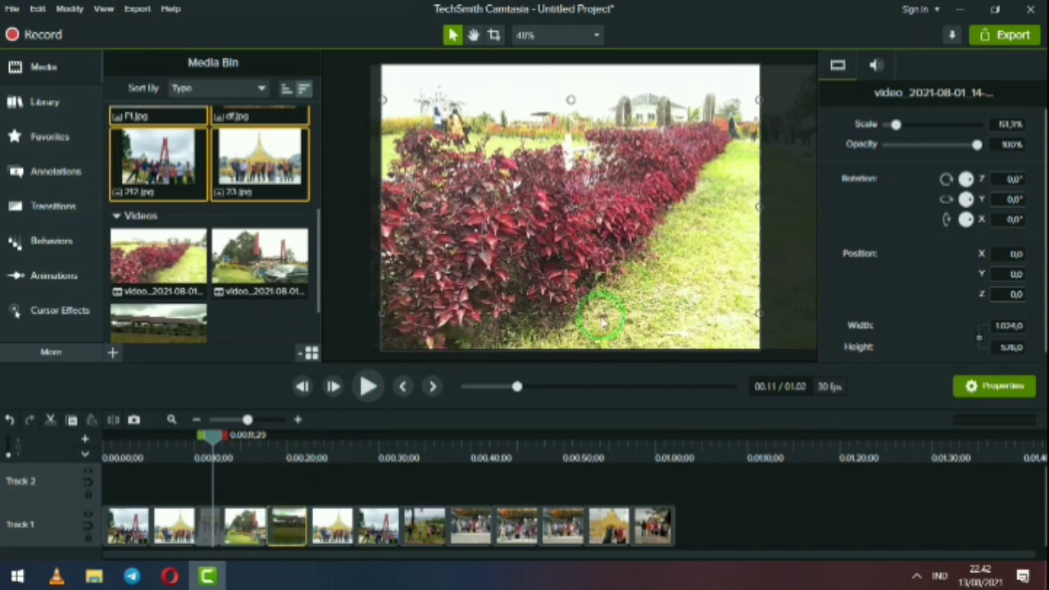
click(213, 437)
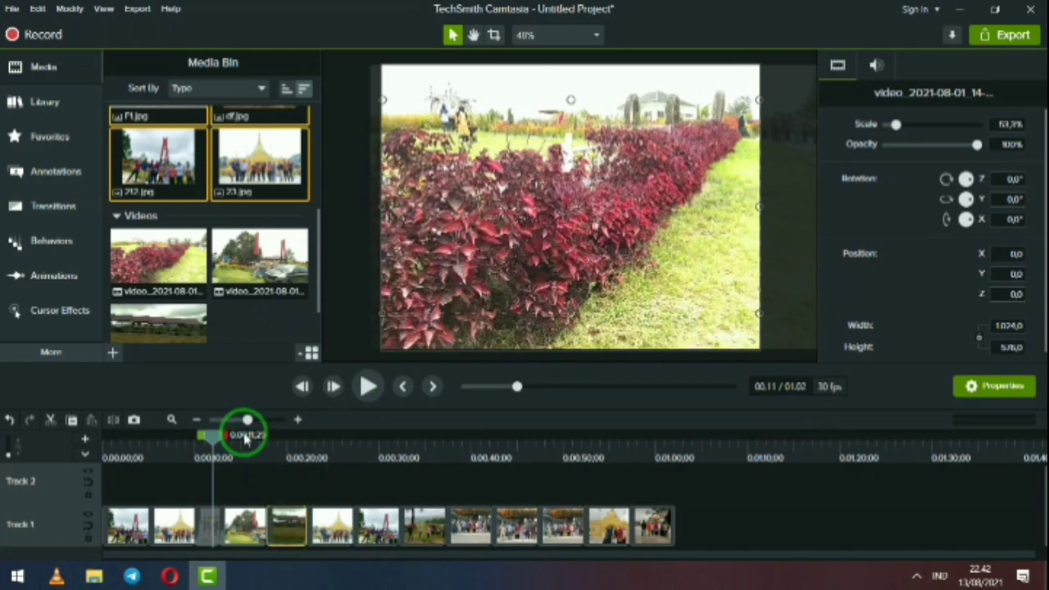
drag(246, 438, 318, 437)
click(332, 528)
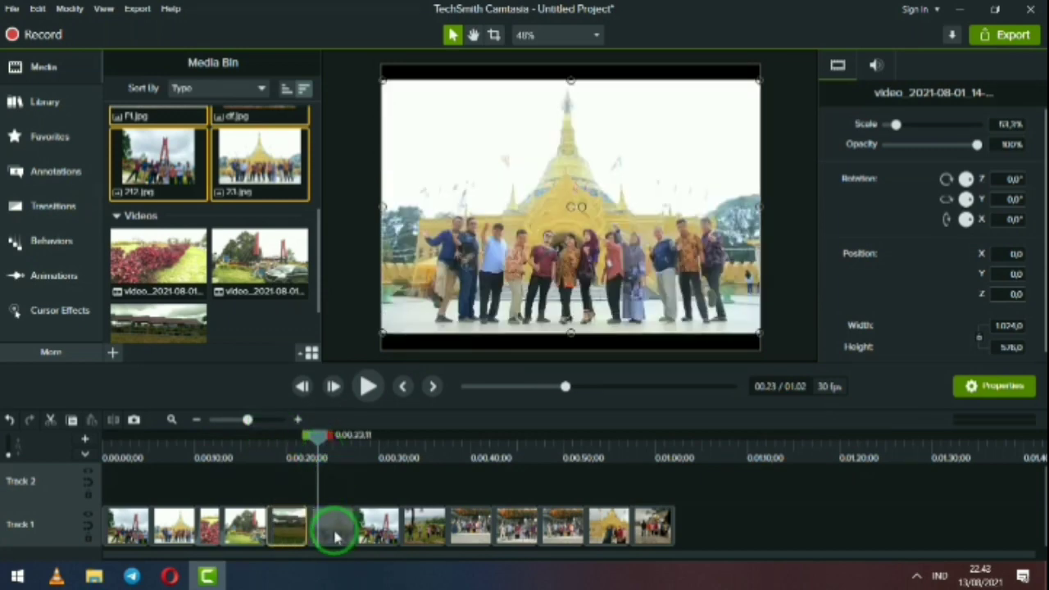
drag(762, 334, 782, 348)
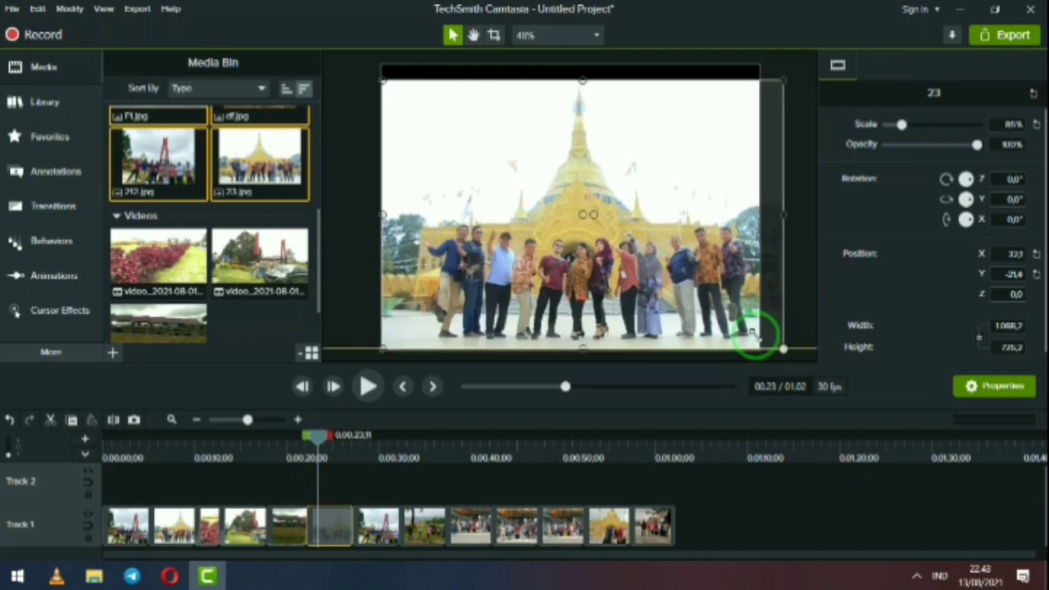
drag(671, 270, 648, 274)
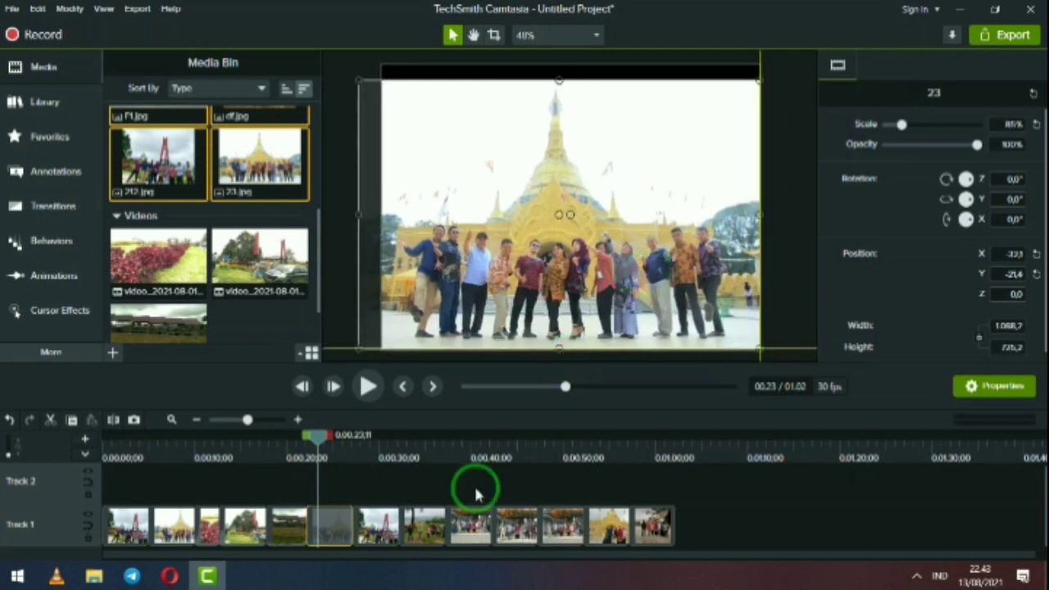
Check how the second 212 photo clip and the df photo clip fit the canvas.
click(372, 532)
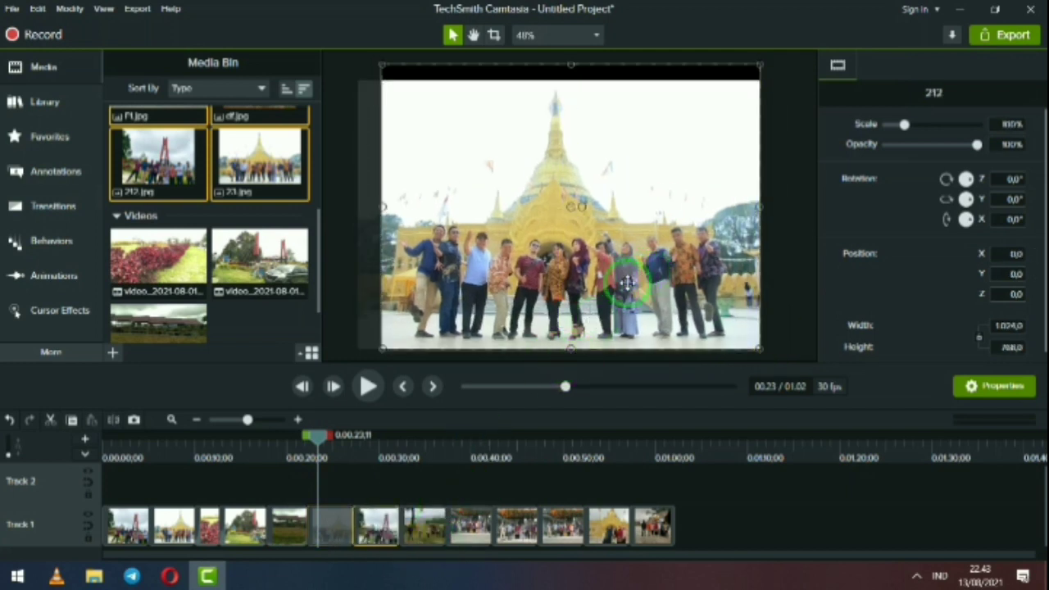
drag(322, 442, 372, 437)
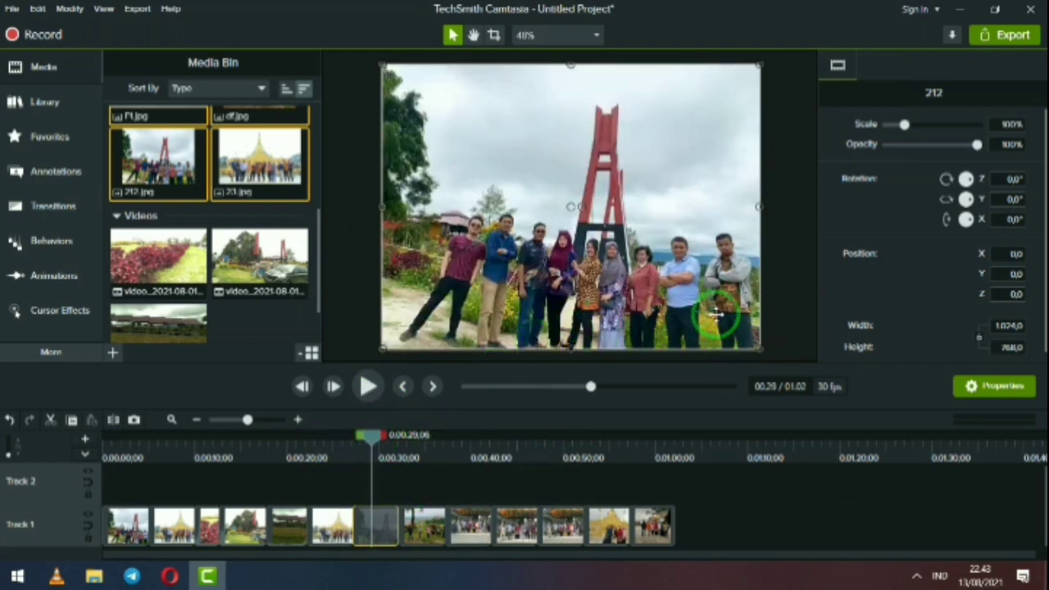
click(422, 521)
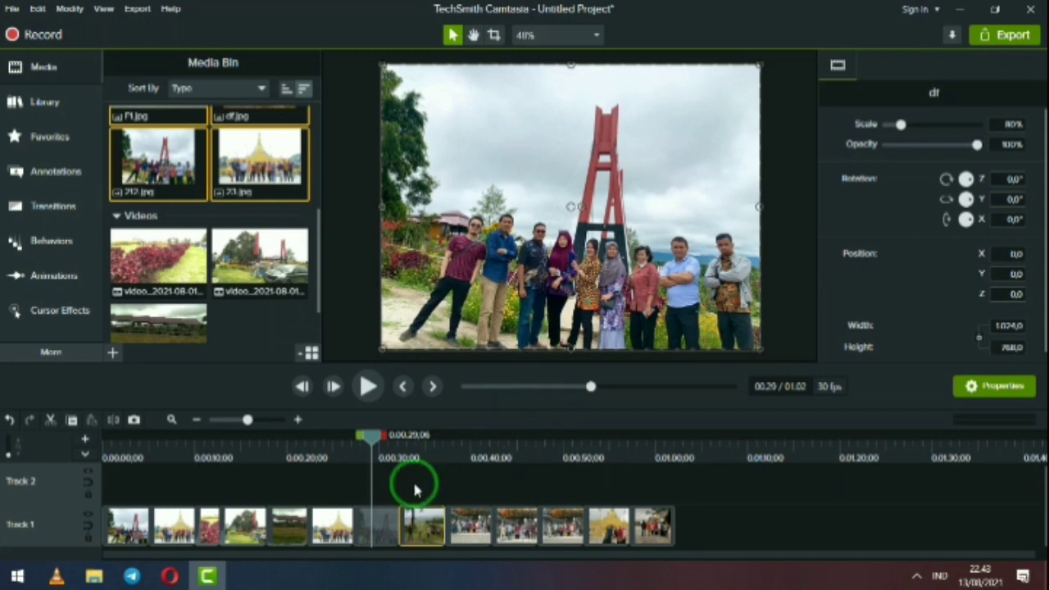
drag(373, 438, 422, 437)
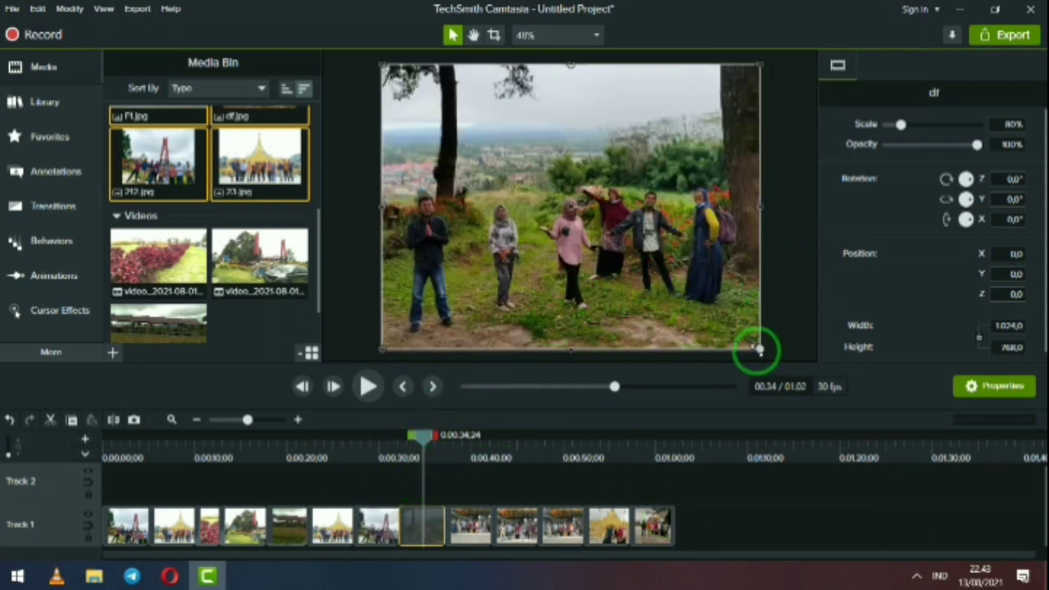
Enlarge the F1 photo clip to about 90.7% and lower it to the canvas's bottom edge, at about Y -57.5.
click(462, 516)
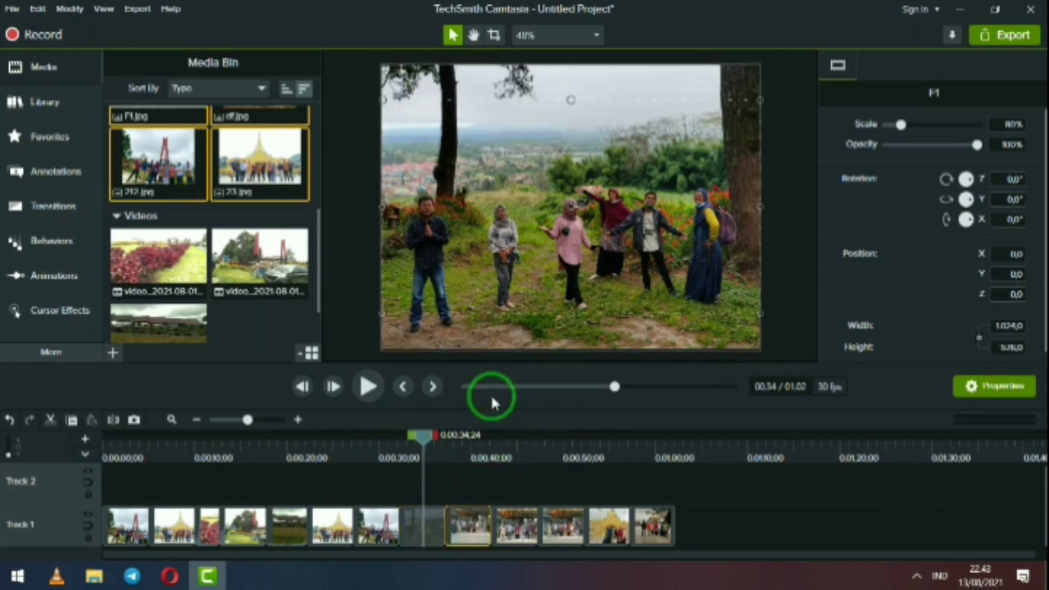
drag(409, 421, 479, 440)
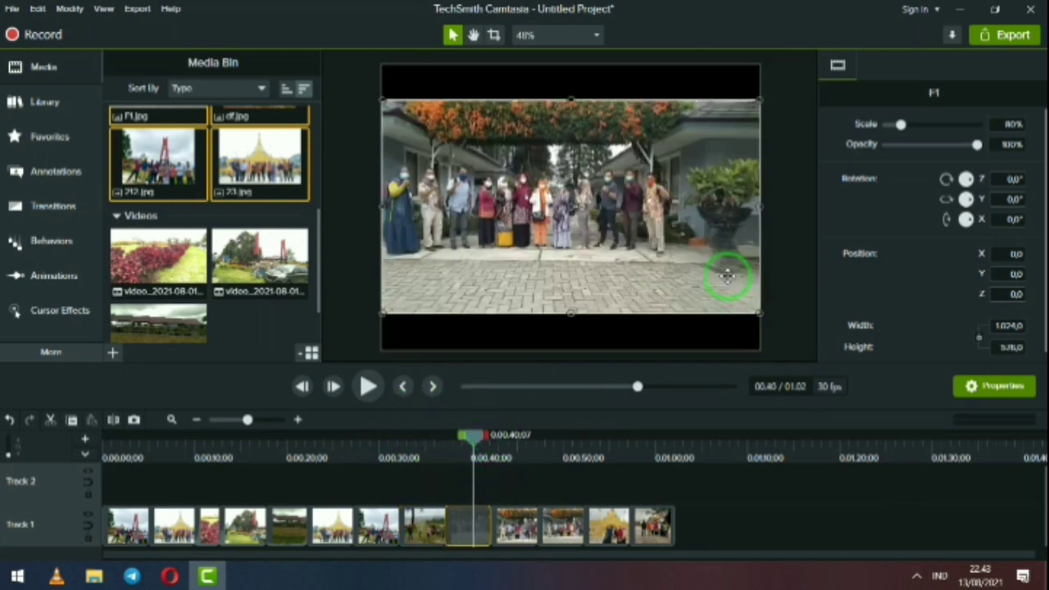
drag(760, 314, 784, 342)
click(784, 347)
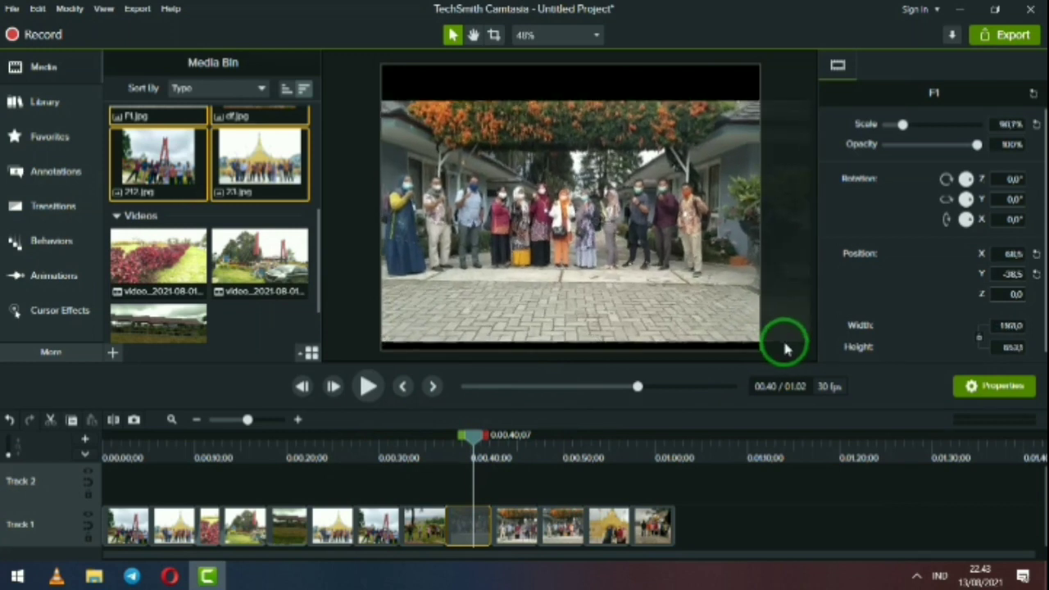
click(670, 236)
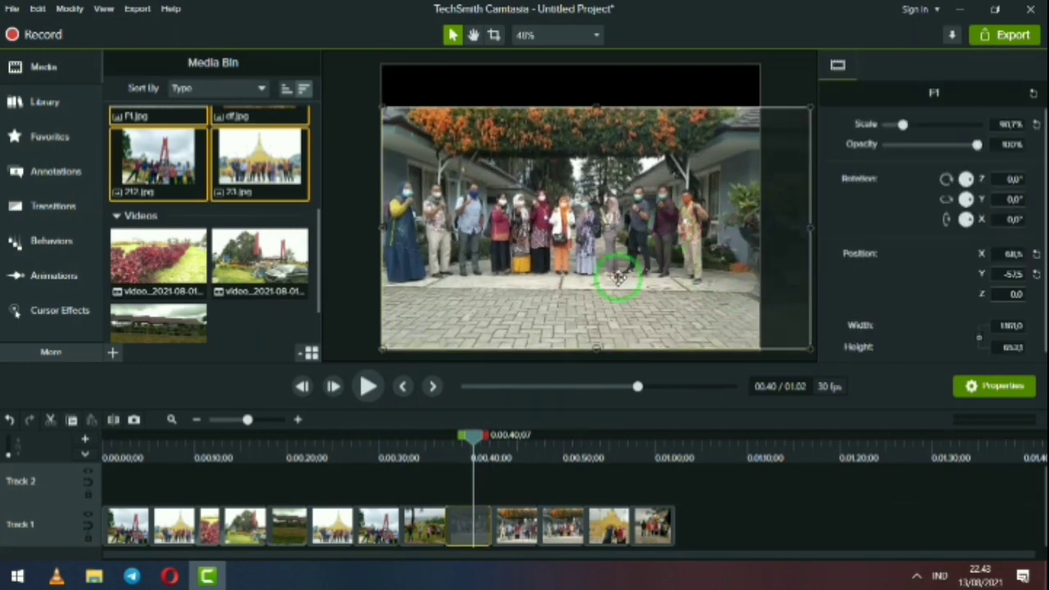
Enlarge the F3 photo clip to about 87.8%, extending it beyond the canvas's right edge and further down.
drag(468, 435, 509, 435)
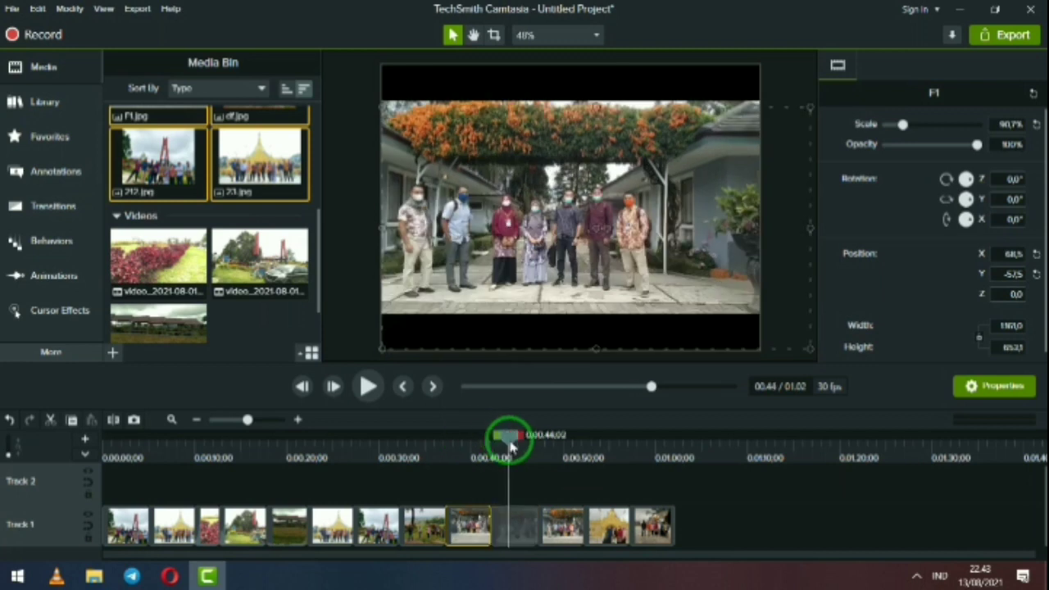
click(562, 532)
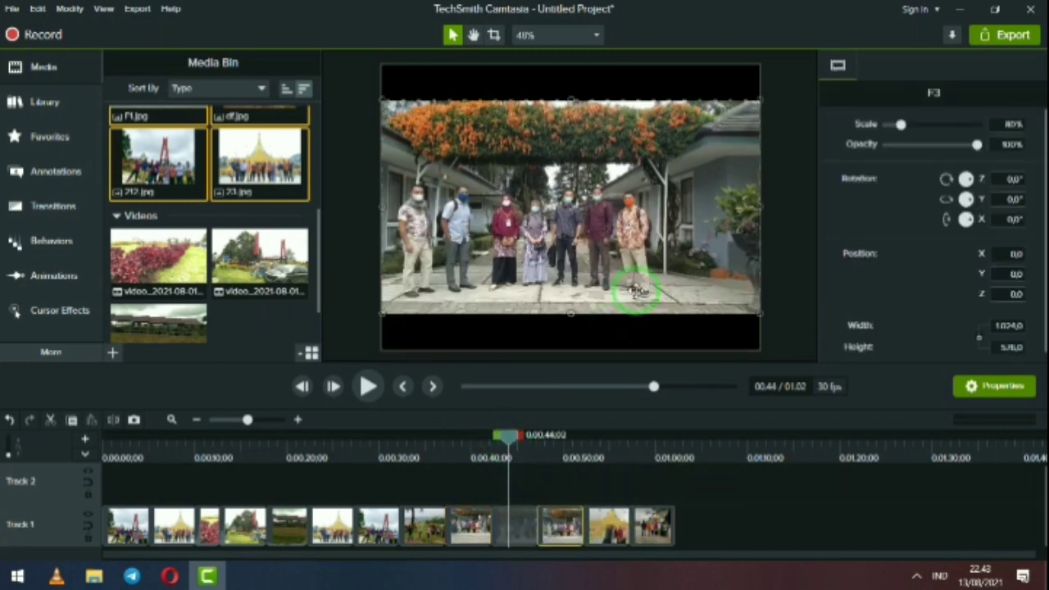
drag(759, 312, 775, 329)
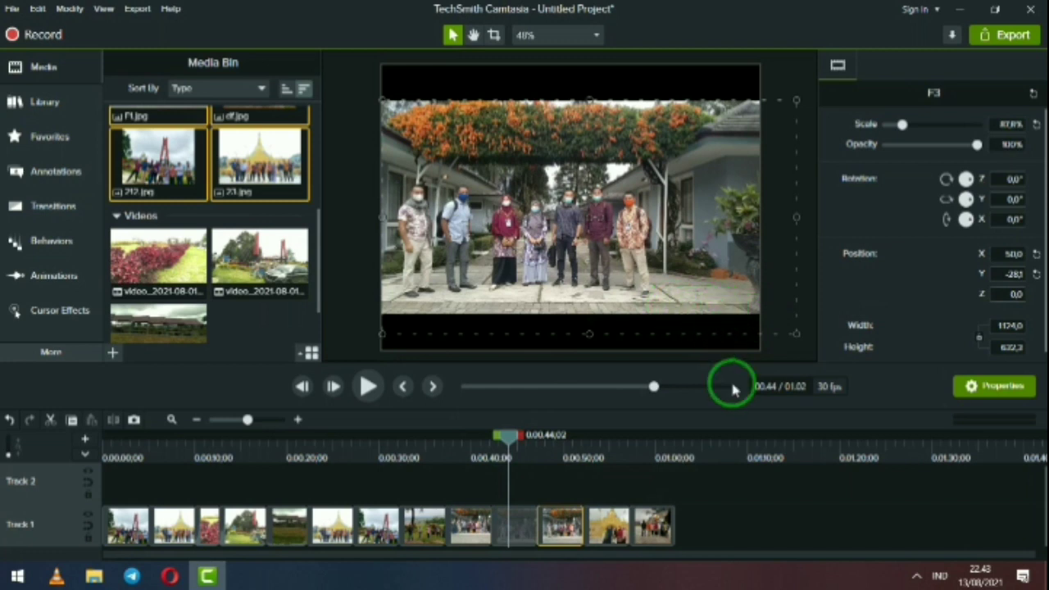
Enlarge the ZCC photo clip at the end of Track 1 to about 77% and reposition it against the canvas's right edge.
click(511, 451)
click(527, 440)
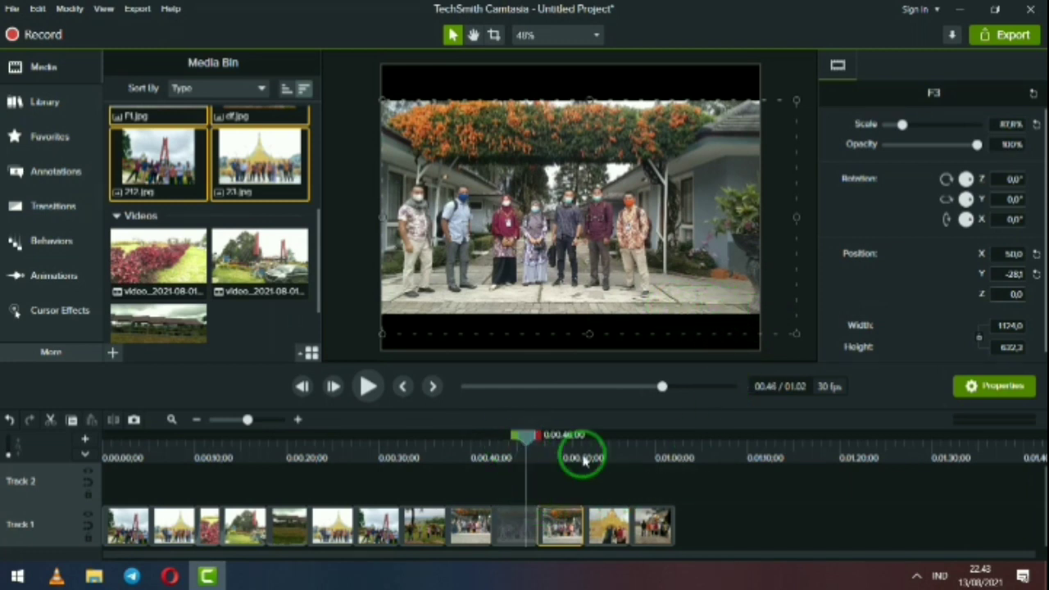
click(776, 492)
drag(527, 444, 649, 443)
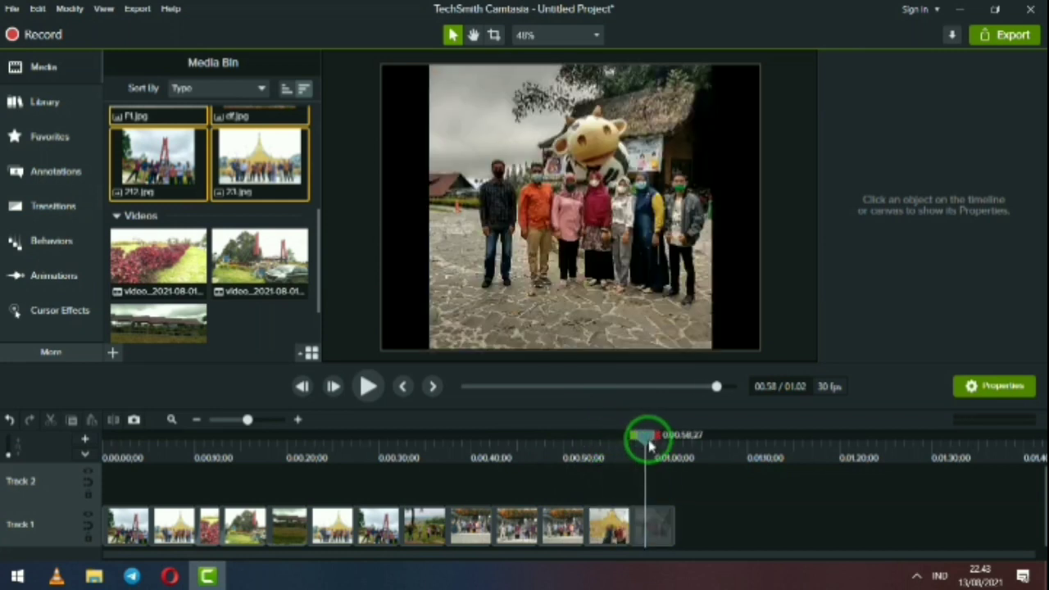
click(651, 520)
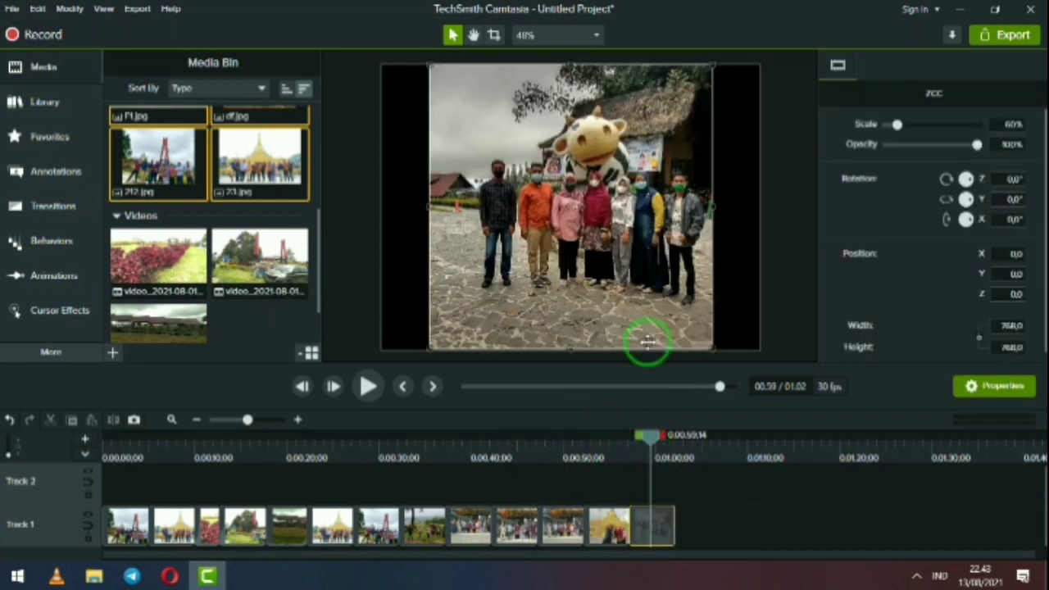
drag(715, 346, 779, 386)
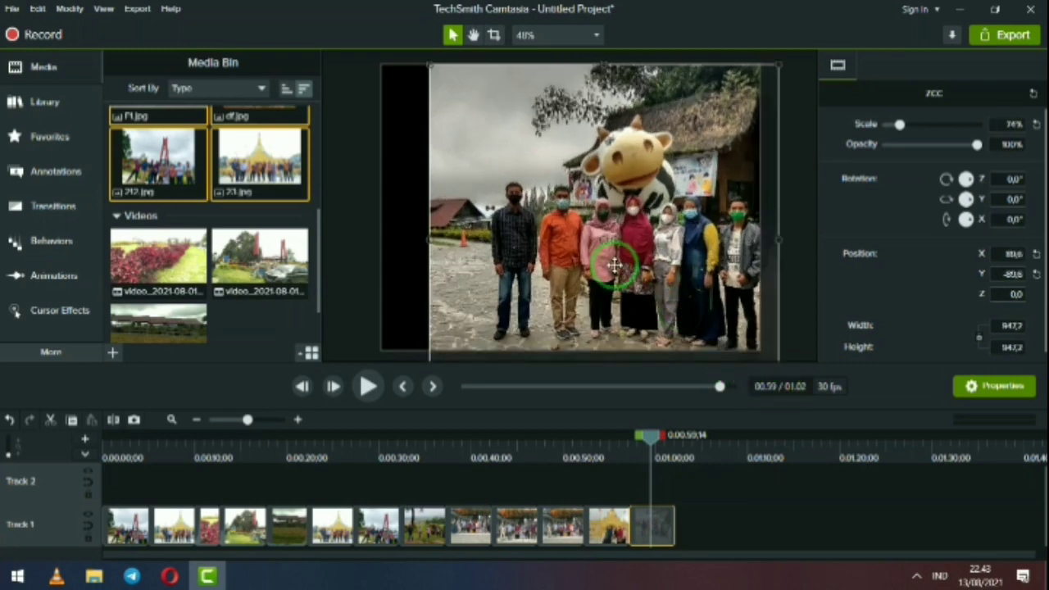
drag(614, 258, 604, 265)
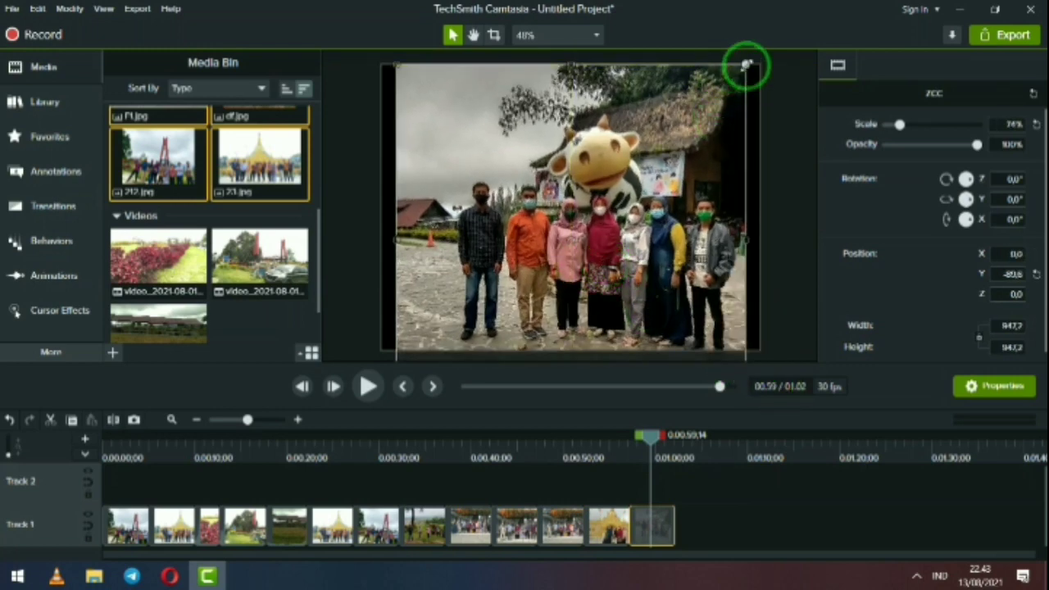
drag(747, 63, 758, 57)
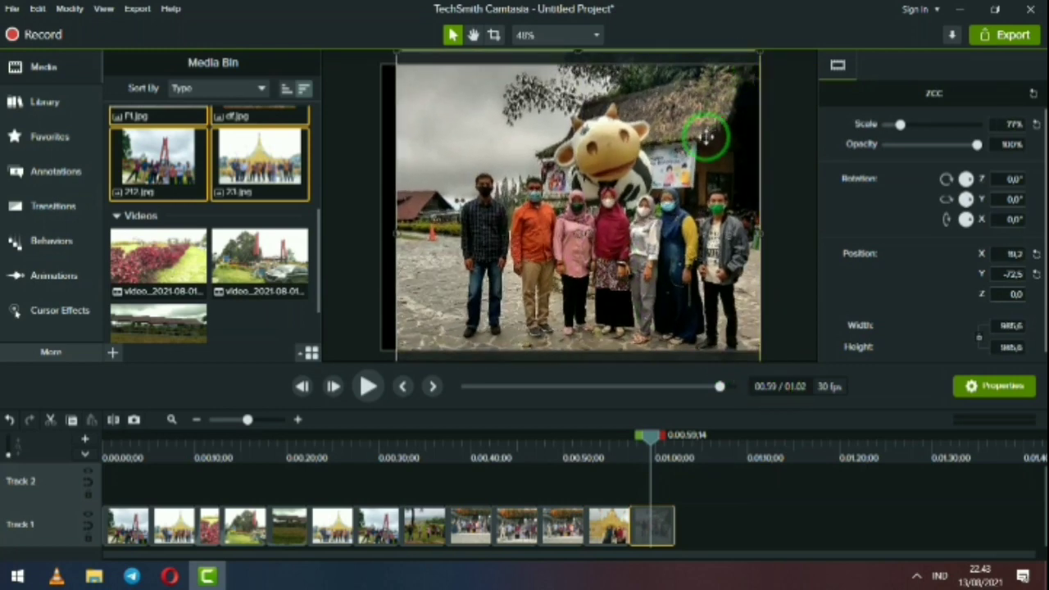
drag(707, 138, 705, 129)
click(726, 524)
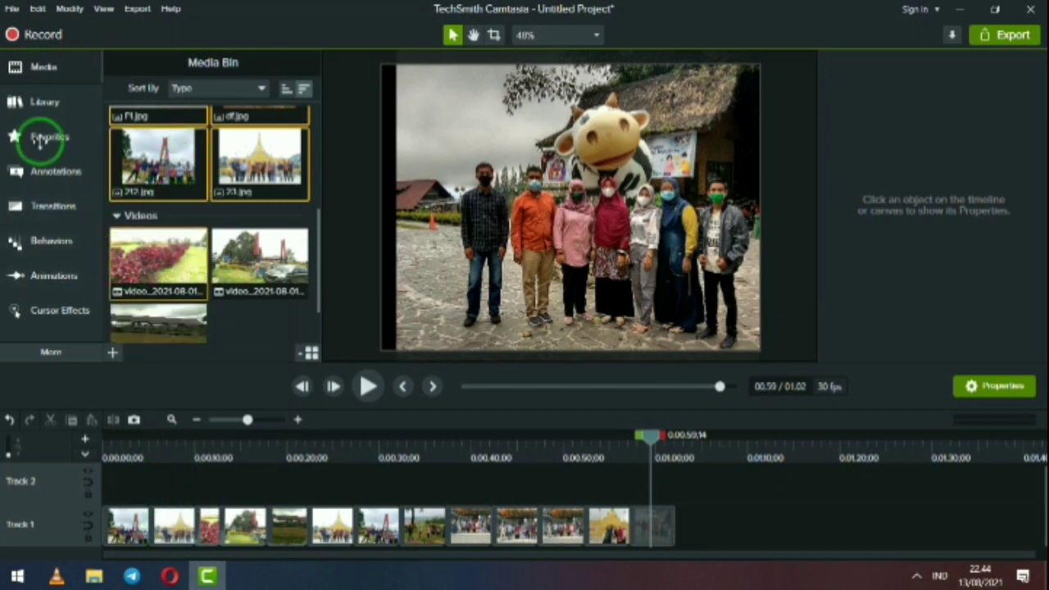
Open the Intros folder of the Camtasia 2021 library and browse its templates down to the spinningcomputer intro.
click(46, 107)
click(171, 169)
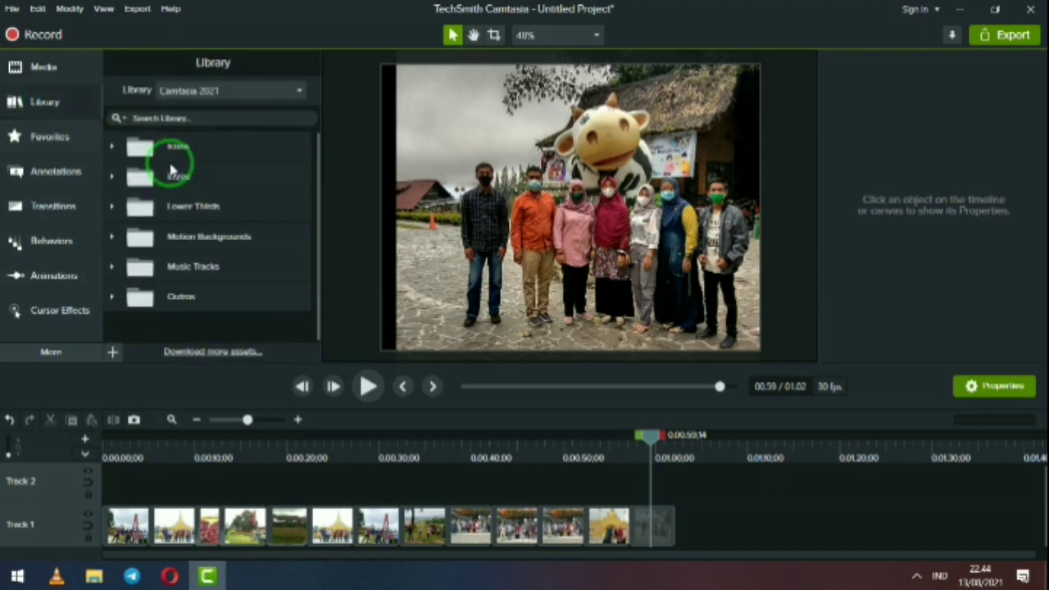
click(112, 179)
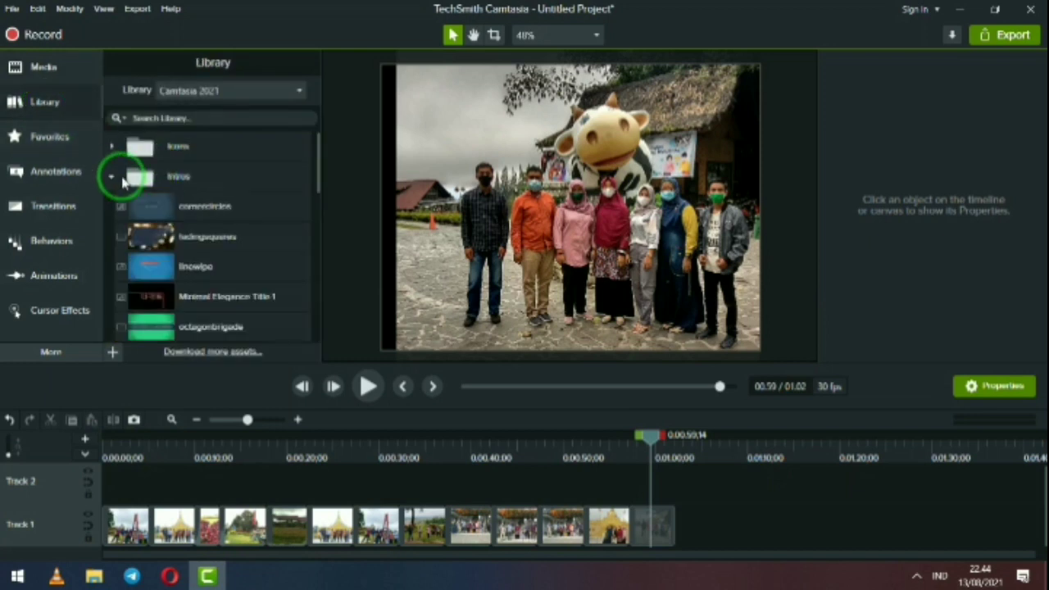
mouse_move(315, 172)
mouse_down()
mouse_move(320, 214)
mouse_move(323, 175)
mouse_up()
click(202, 210)
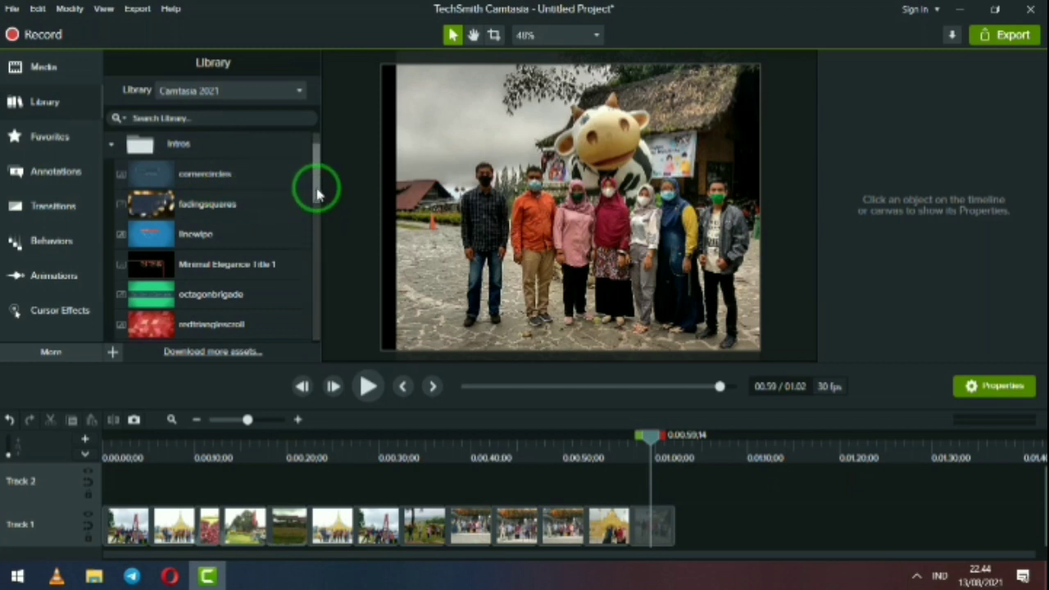
drag(318, 195, 316, 265)
click(252, 275)
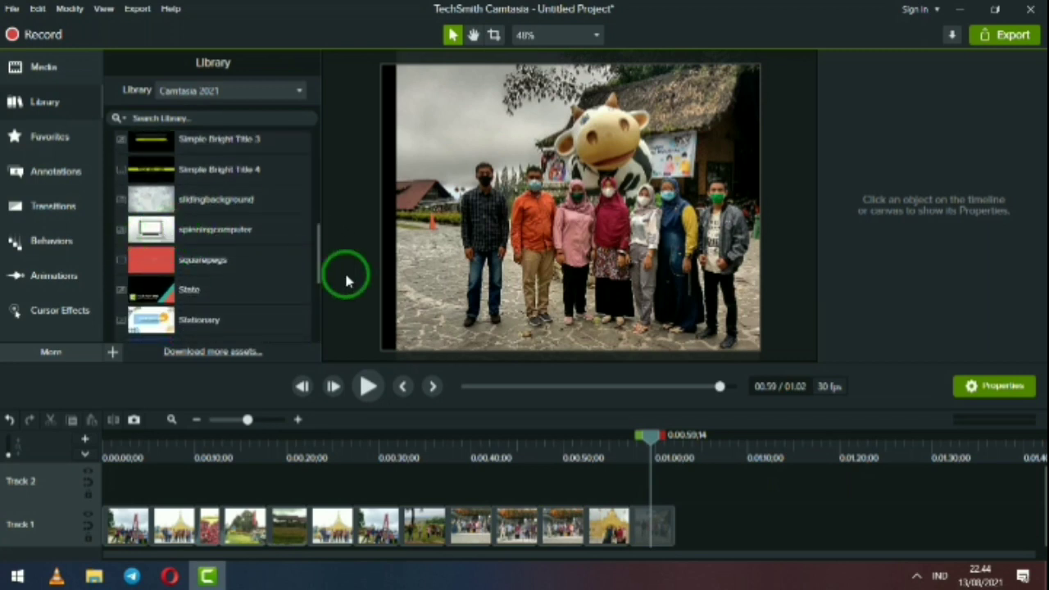
mouse_move(320, 251)
mouse_down()
mouse_move(320, 297)
mouse_move(320, 246)
mouse_move(309, 243)
mouse_up()
click(158, 254)
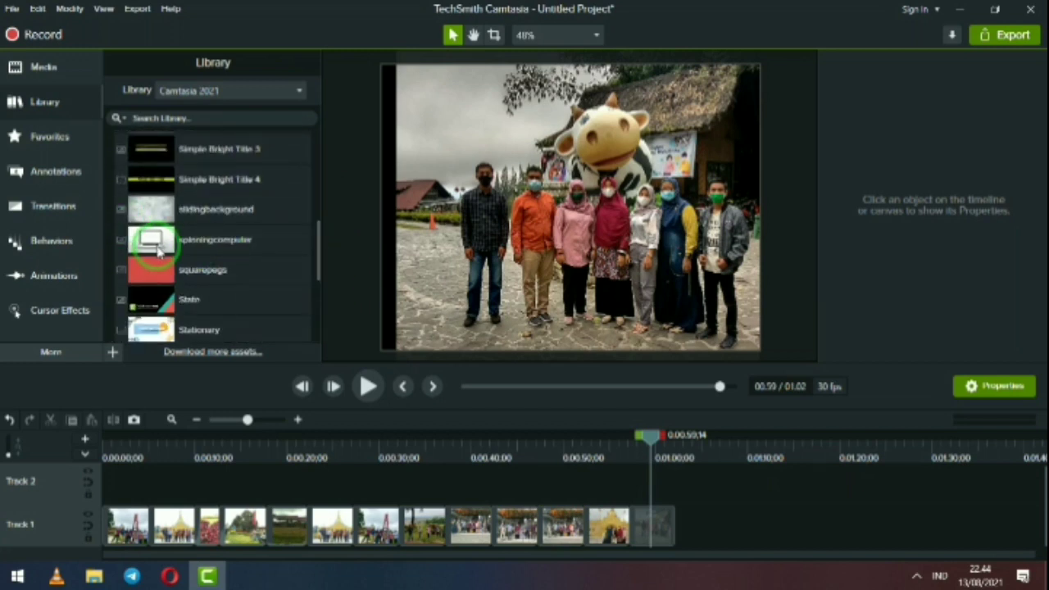
Add the spinningcomputer intro to Track 2 and align it with the start of the timeline.
drag(163, 244, 115, 495)
click(197, 490)
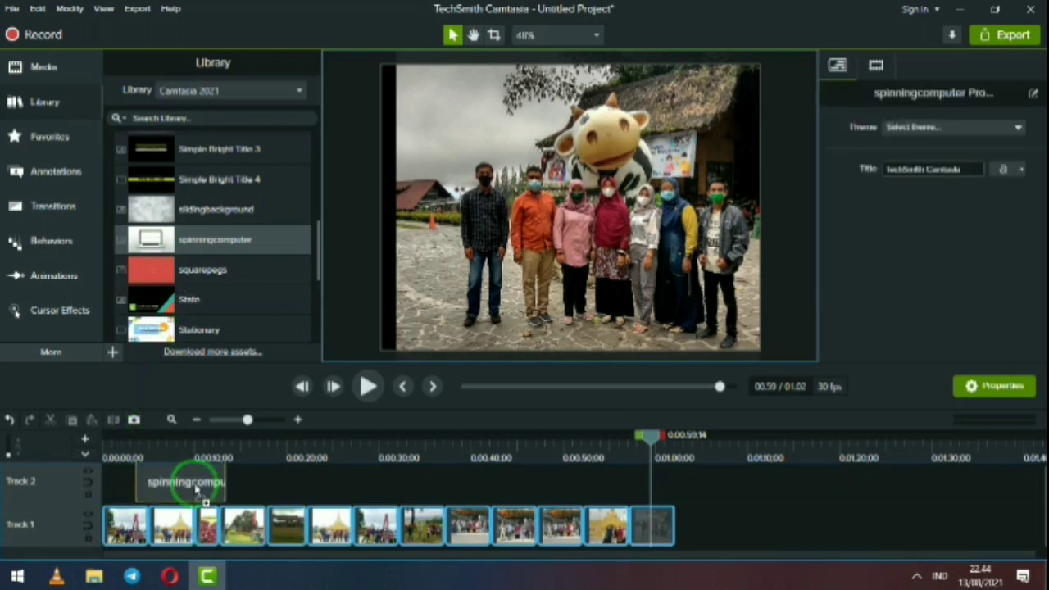
click(205, 488)
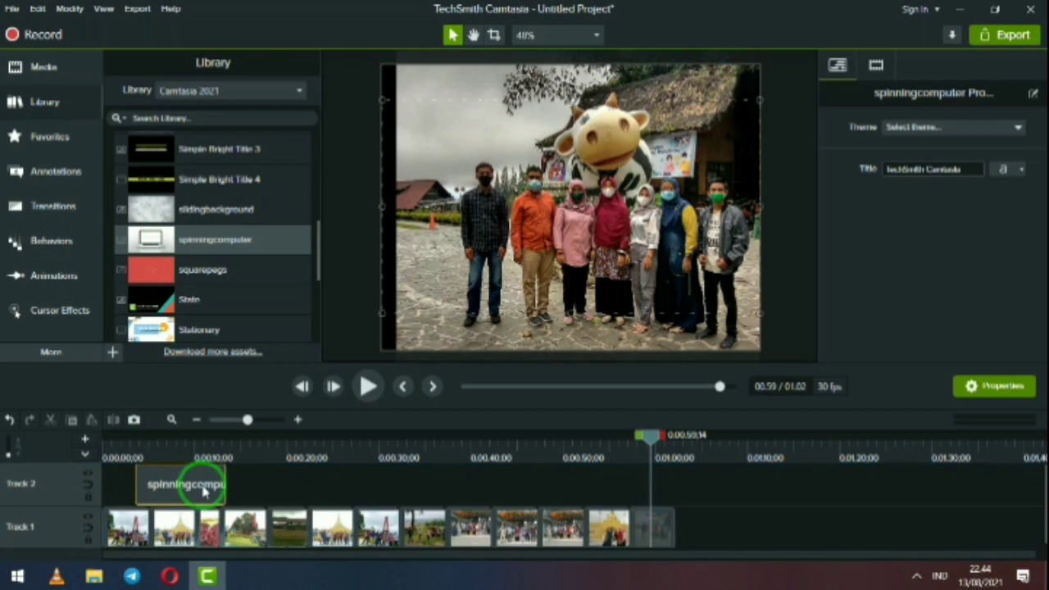
drag(204, 490, 145, 490)
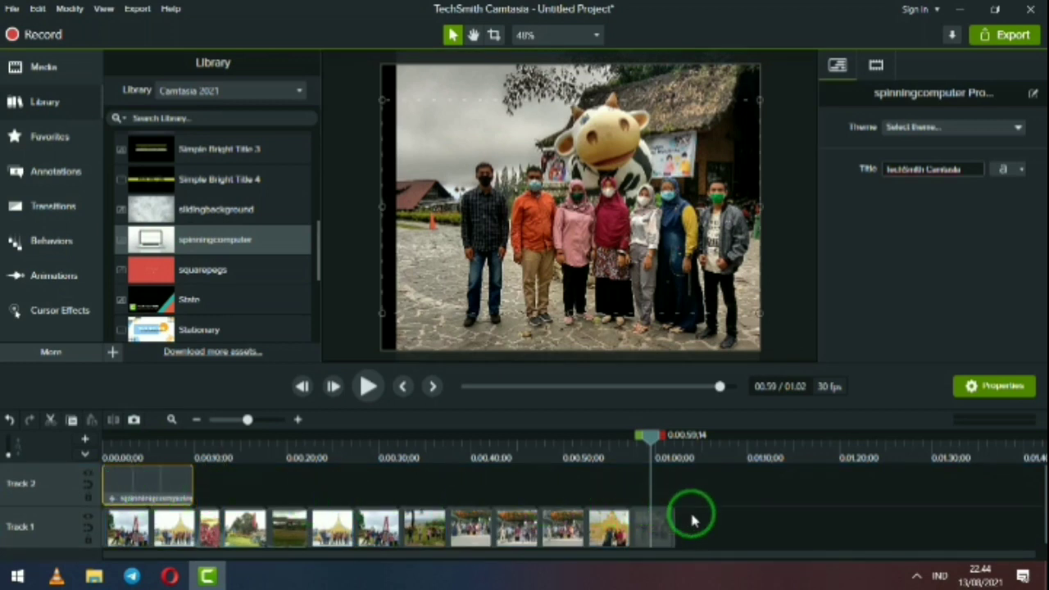
Shift all Track 1 clips together to start at about 6 seconds and preview the video from the beginning.
drag(712, 518, 183, 532)
click(773, 532)
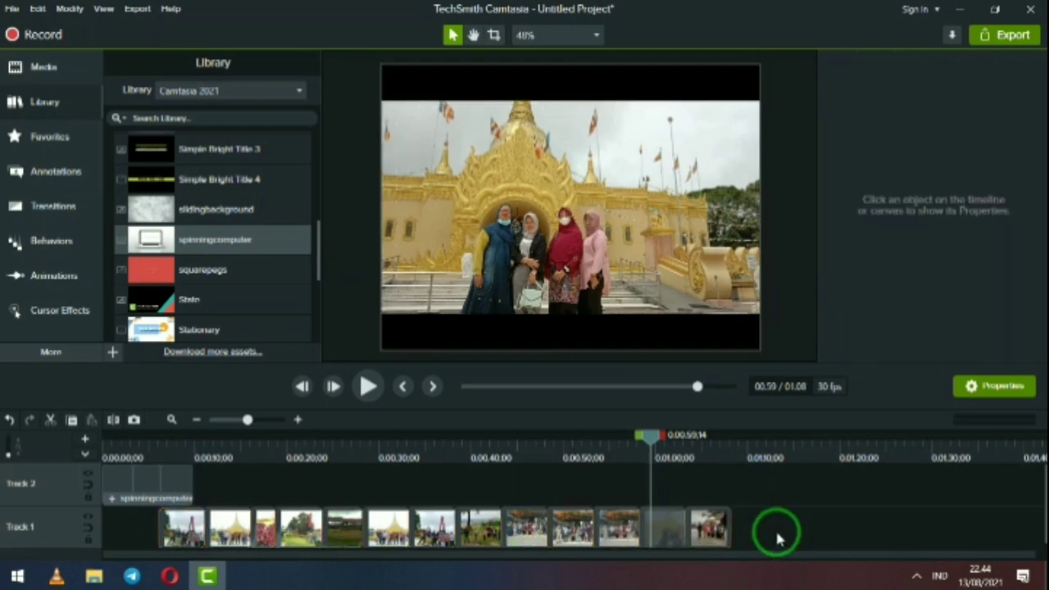
drag(672, 456, 105, 445)
click(309, 485)
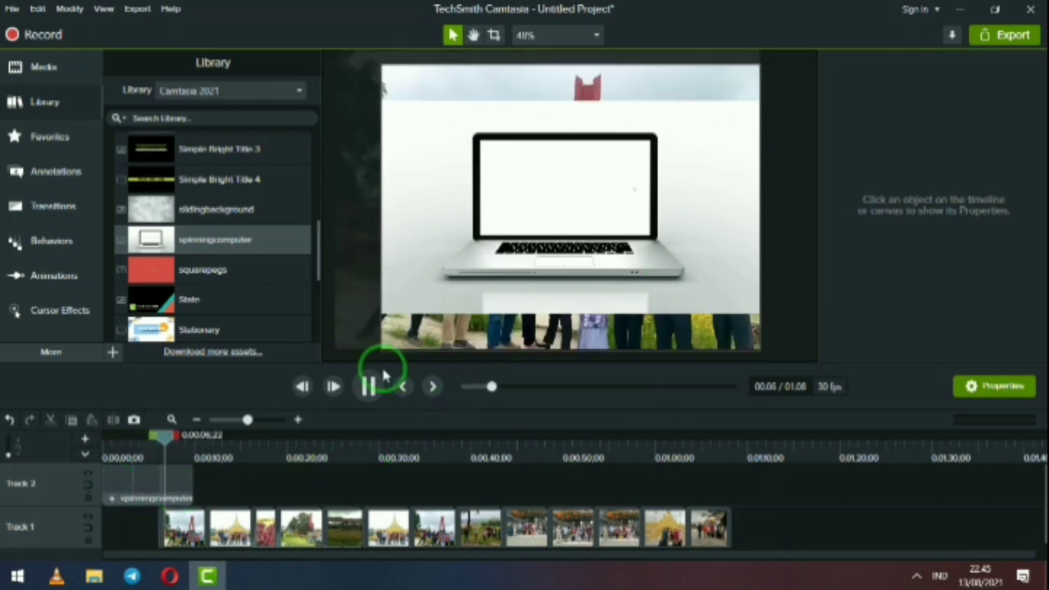
Open the spinningcomputer intro group and change its callout title text to JALAN.
click(113, 491)
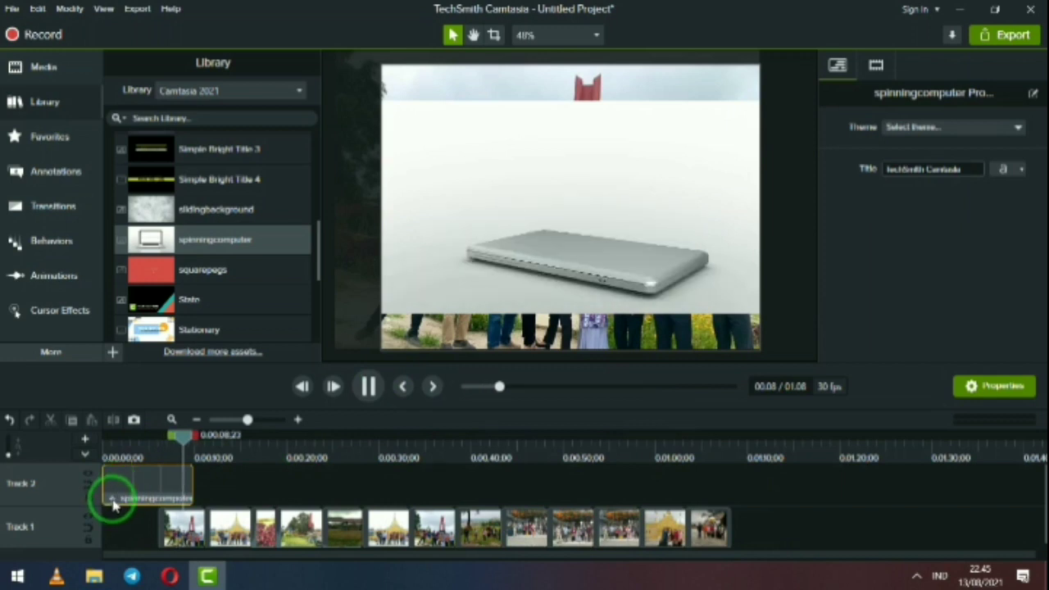
click(113, 498)
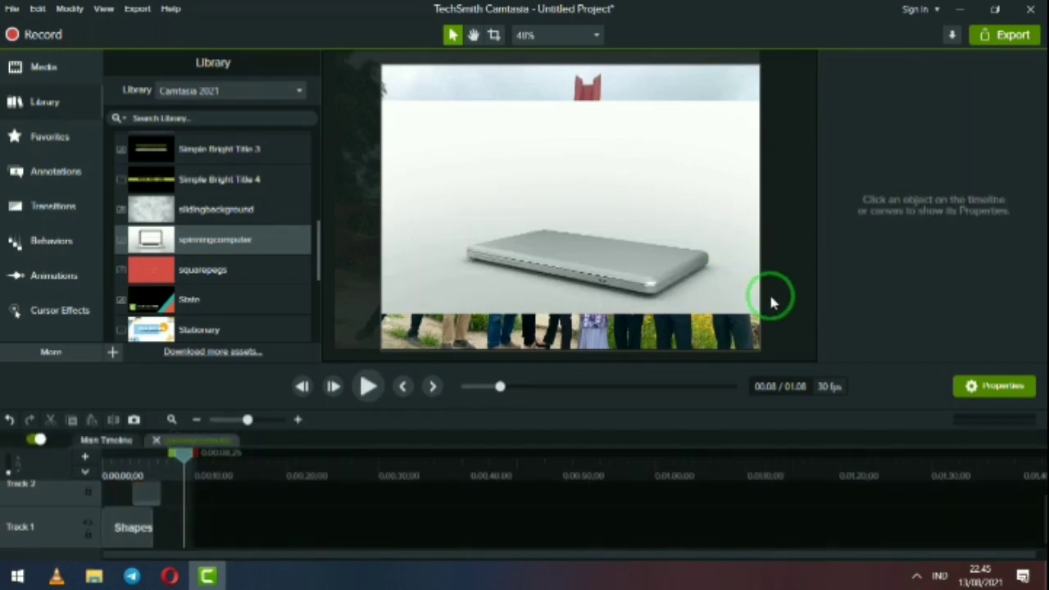
drag(120, 492, 179, 534)
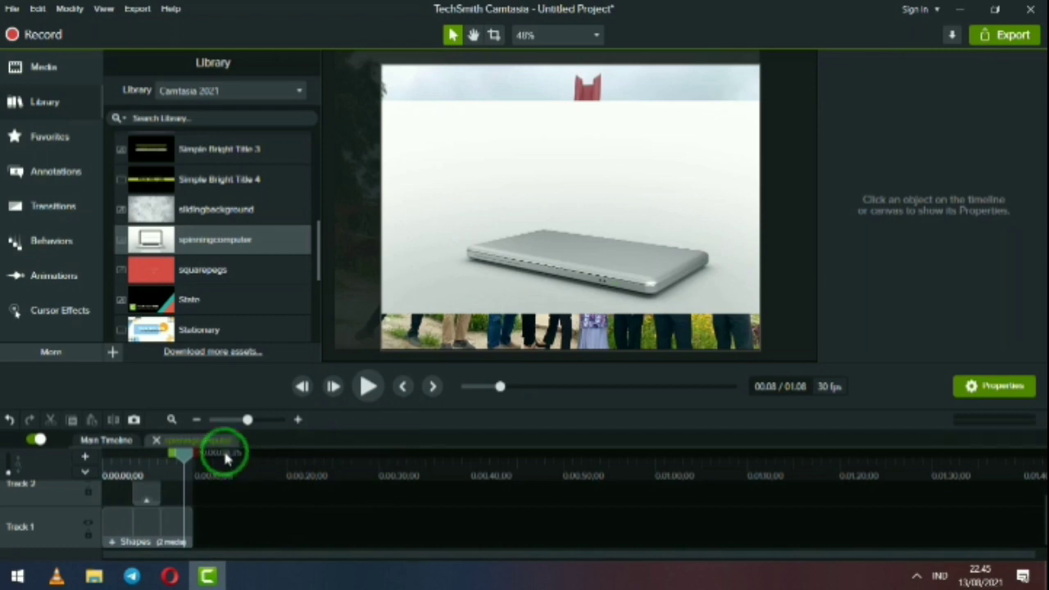
drag(188, 464, 148, 484)
click(147, 506)
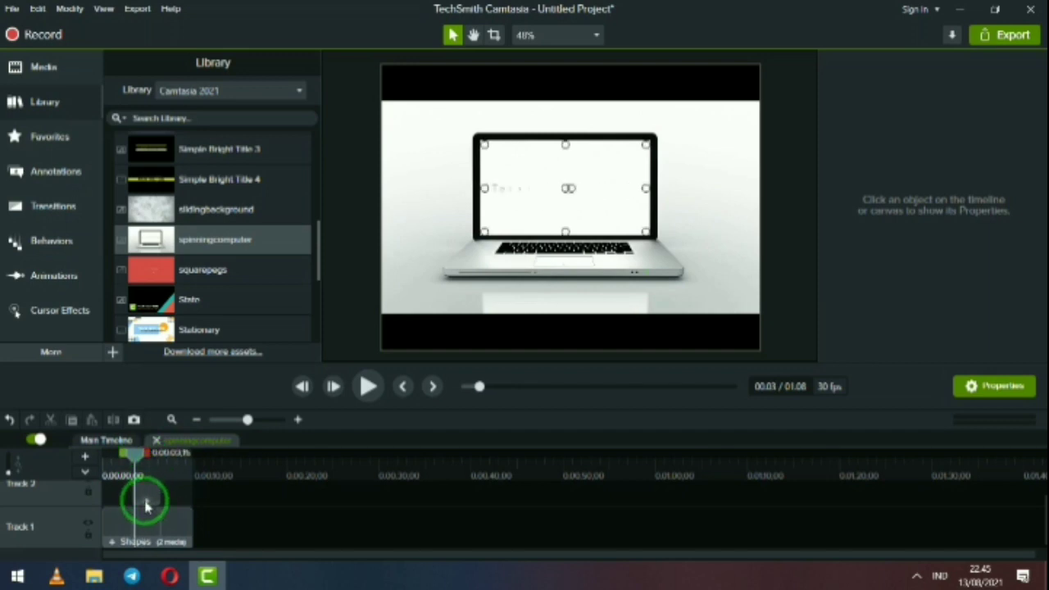
click(146, 531)
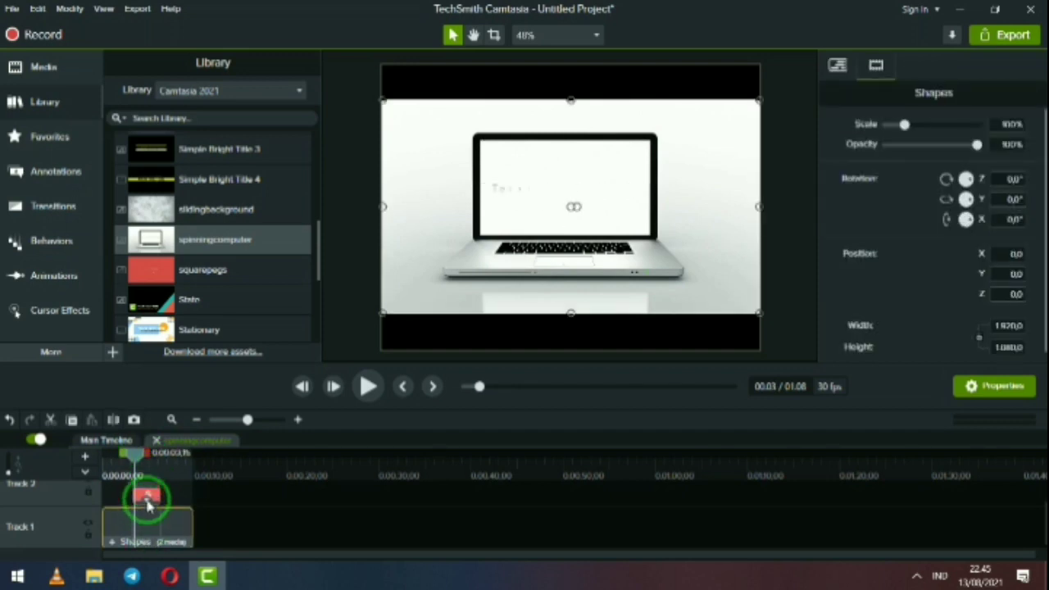
click(147, 501)
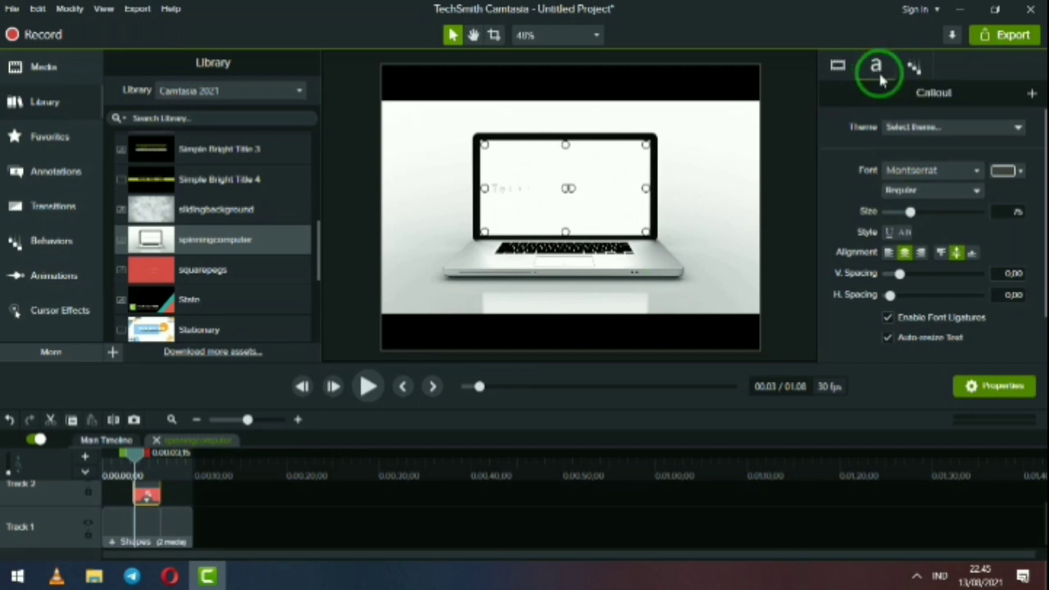
click(306, 473)
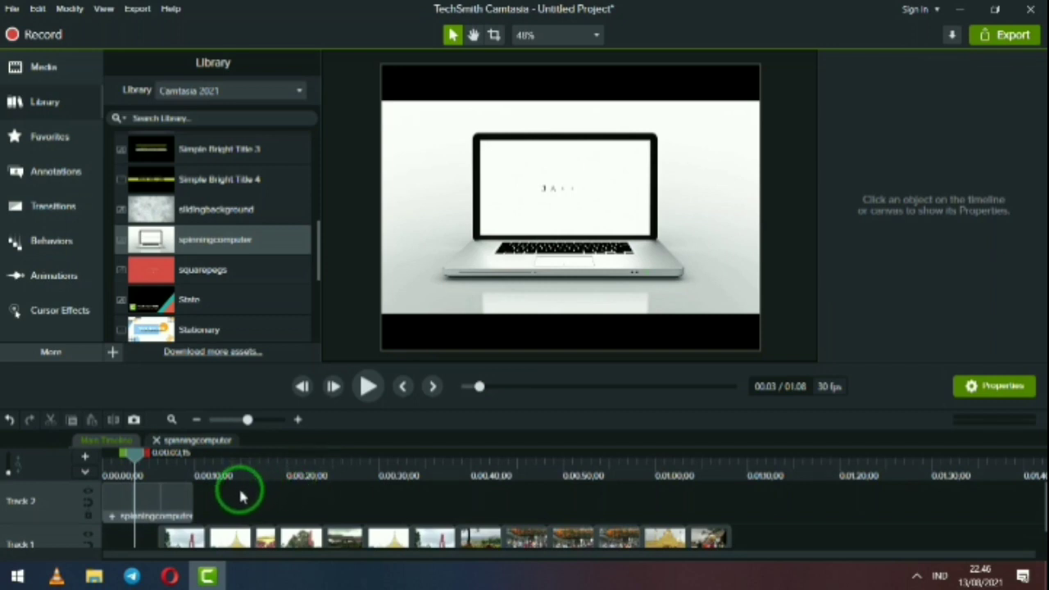
Replace the spinningcomputer intro on Track 2 with the slidingbackground intro, placed at the start of the timeline.
click(172, 506)
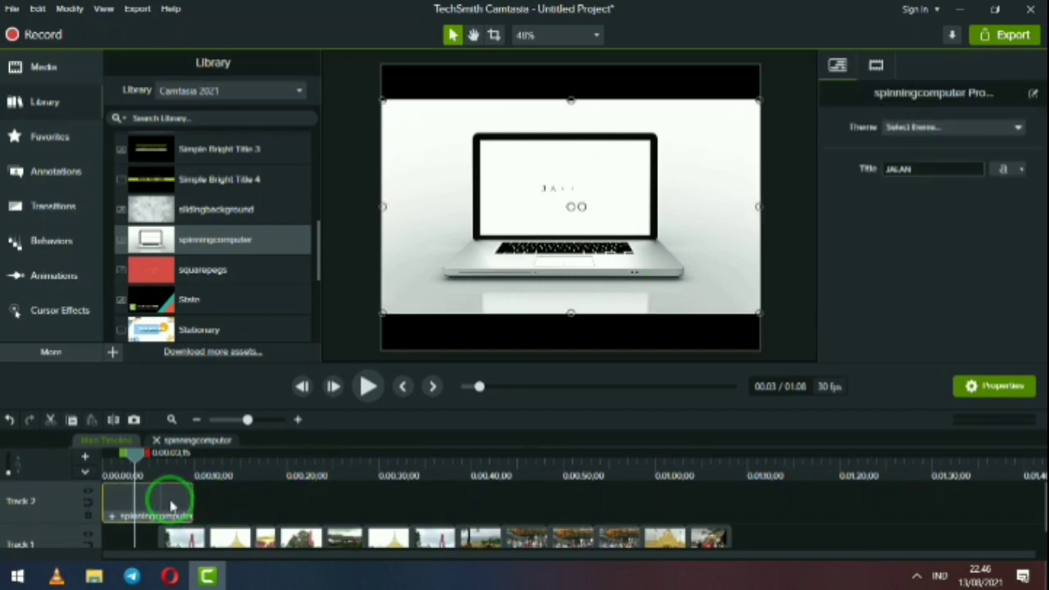
key(Delete)
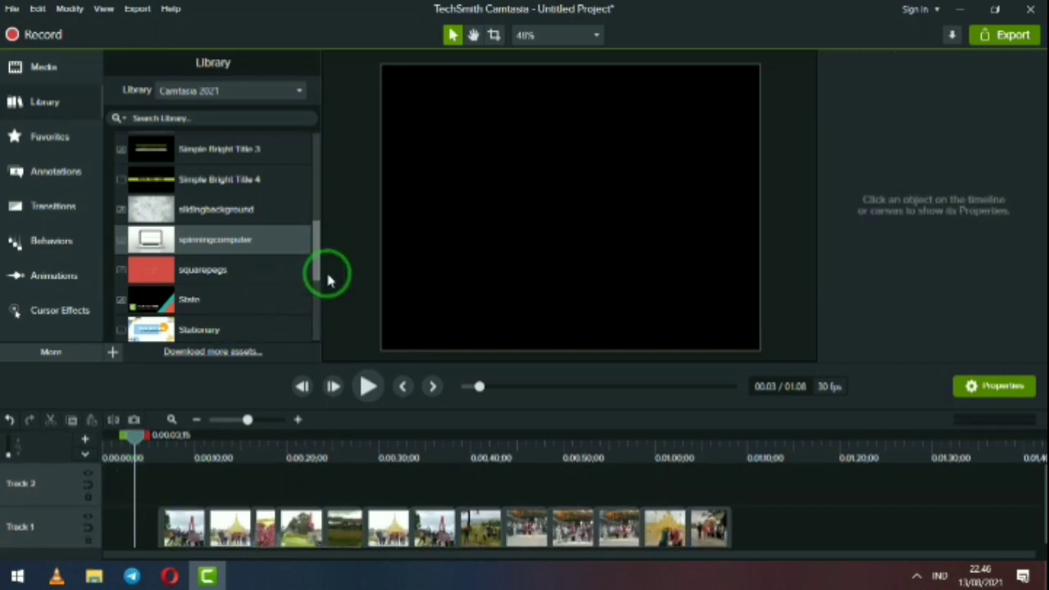
mouse_move(318, 263)
mouse_down()
mouse_move(311, 291)
mouse_move(311, 253)
mouse_up()
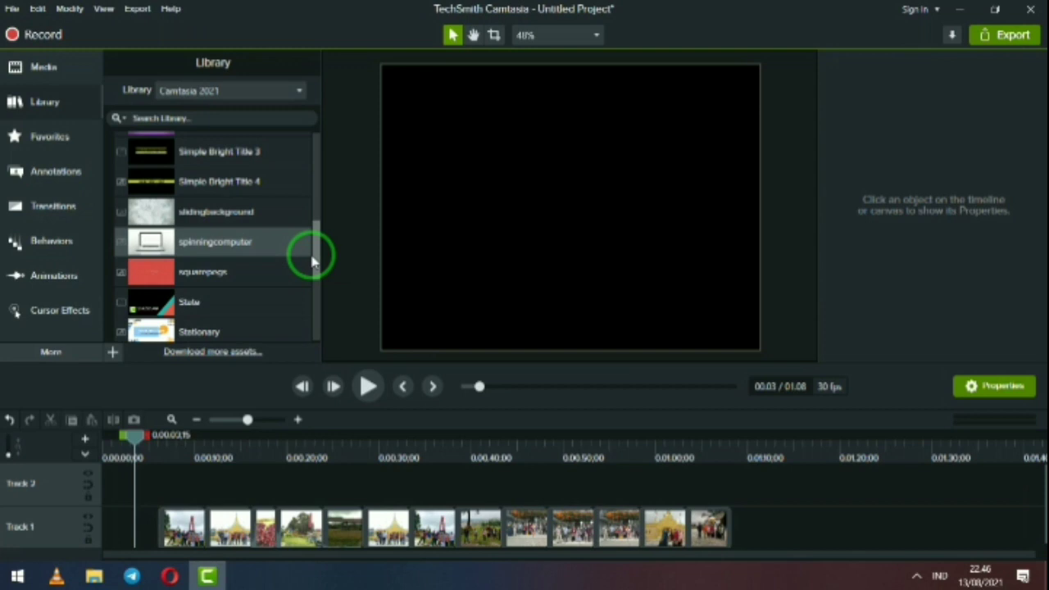
click(220, 218)
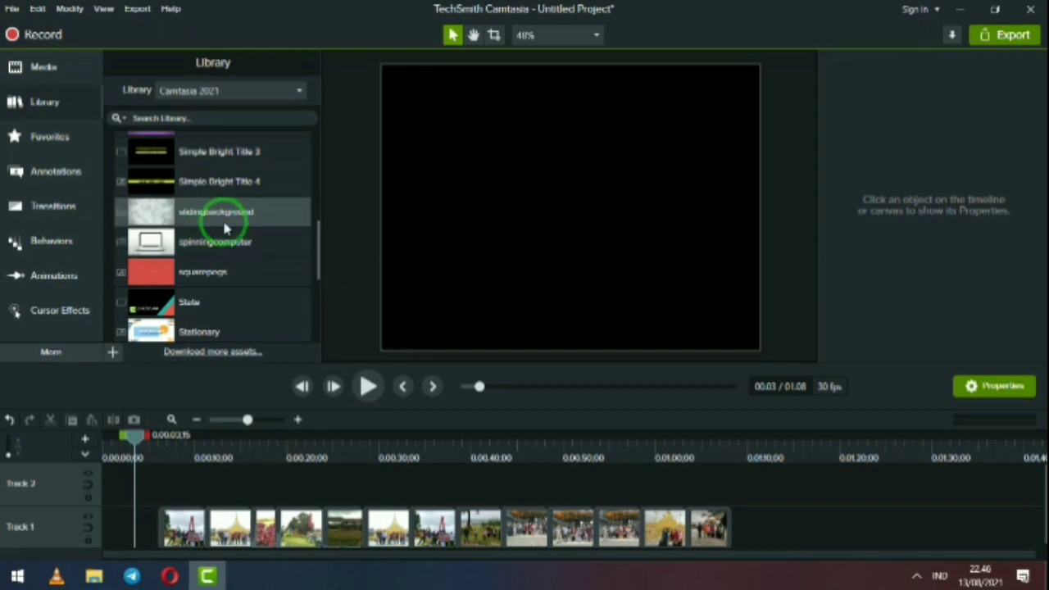
drag(192, 221, 105, 494)
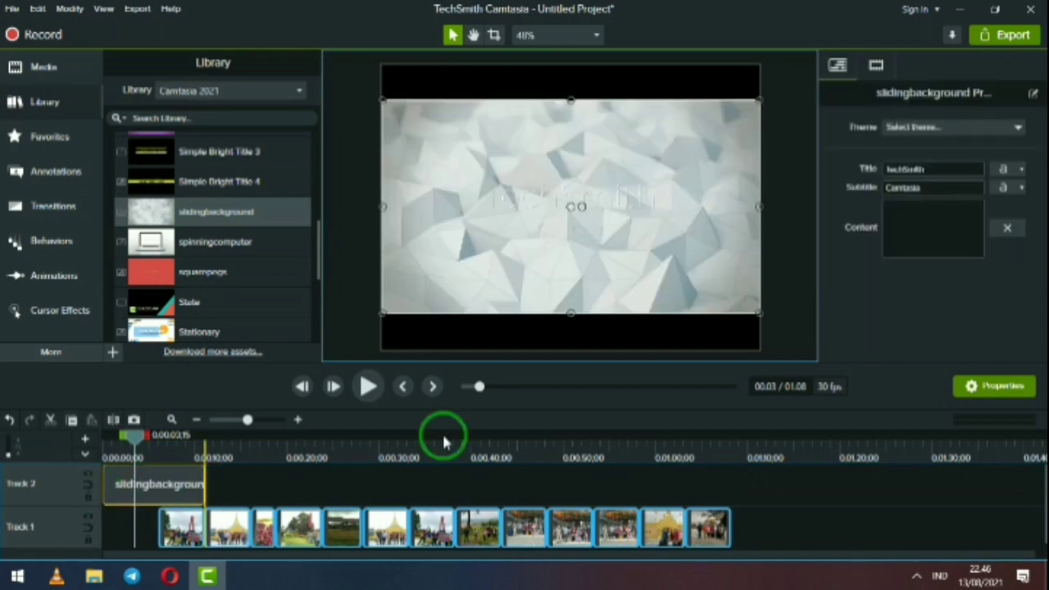
click(830, 515)
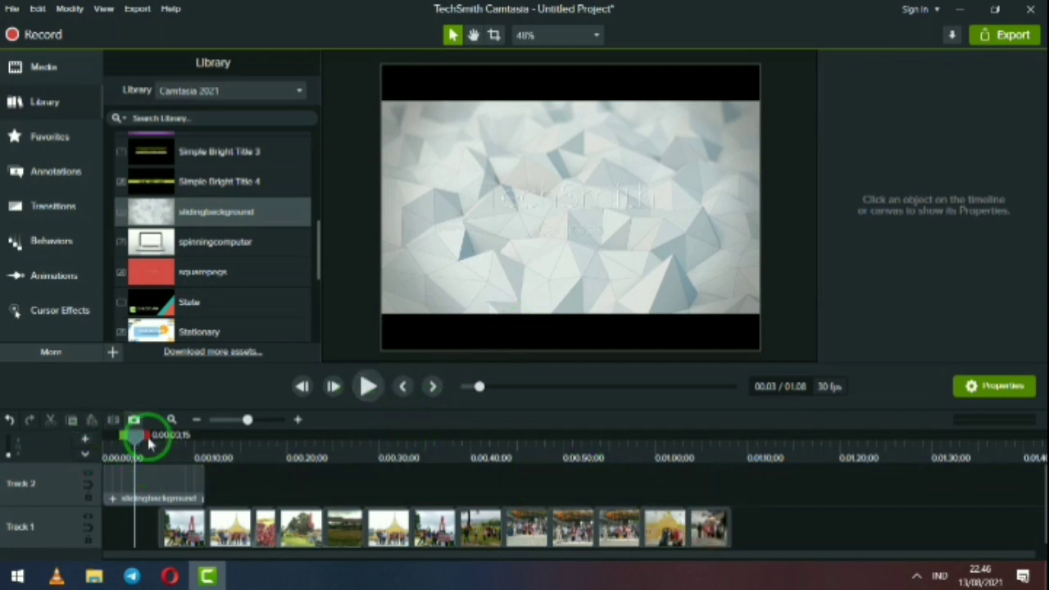
Play the video from the beginning to check the slidingbackground intro and the first clips, stopping at about 16 seconds.
drag(140, 434, 100, 437)
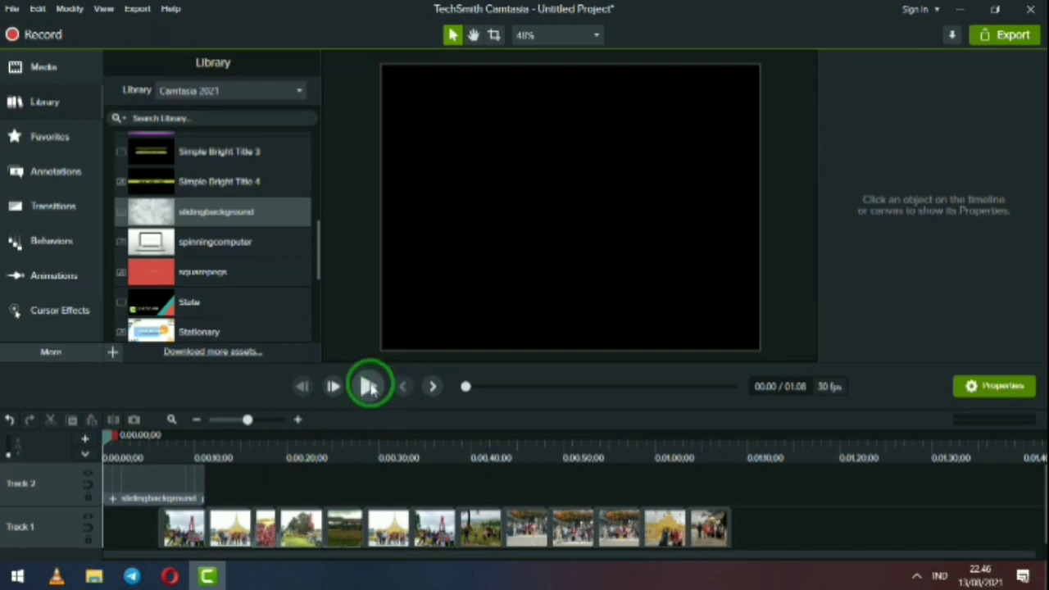
click(368, 386)
click(917, 576)
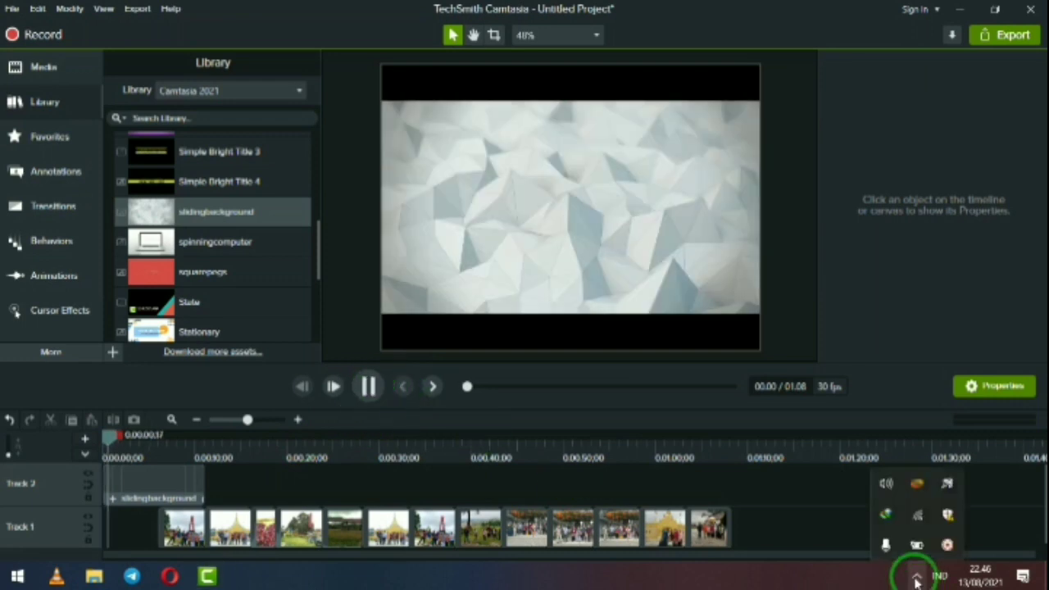
click(920, 577)
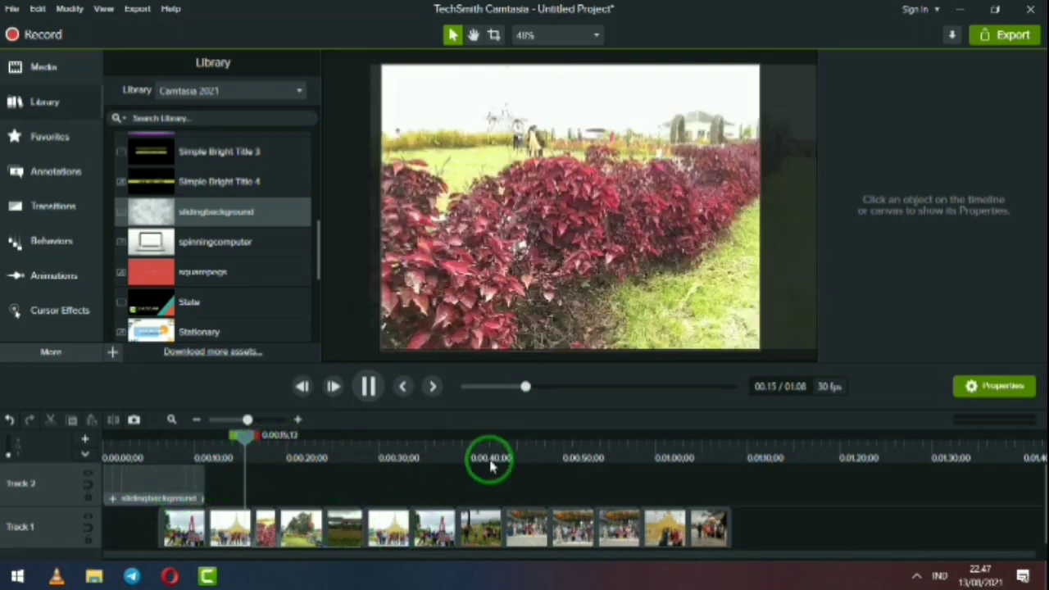
click(368, 390)
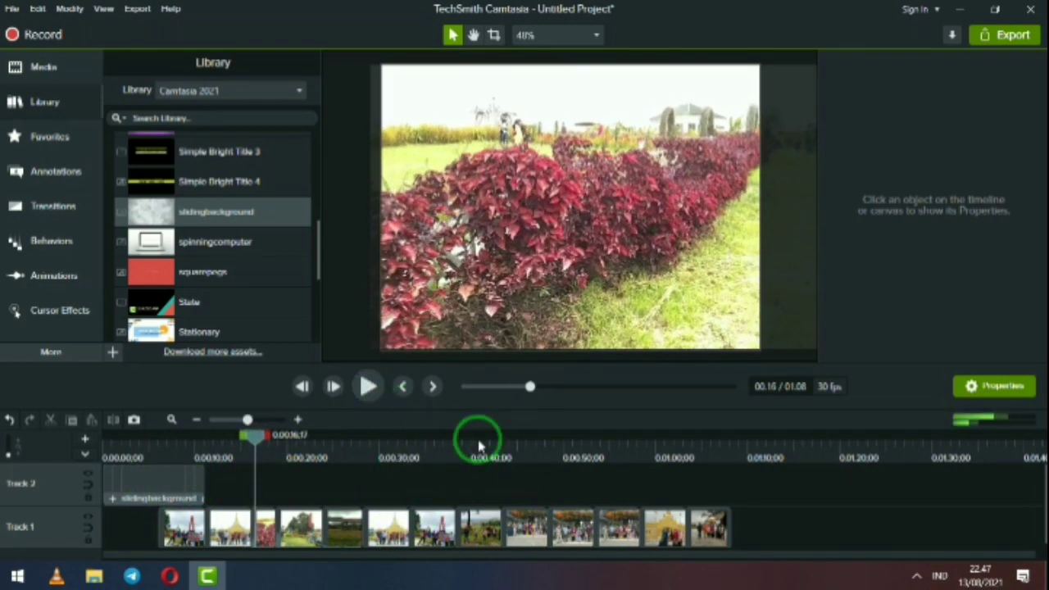
Shift all Track 1 clips together to start at about 10 seconds, near the end of the slidingbackground intro.
drag(816, 537, 240, 556)
drag(187, 531, 221, 531)
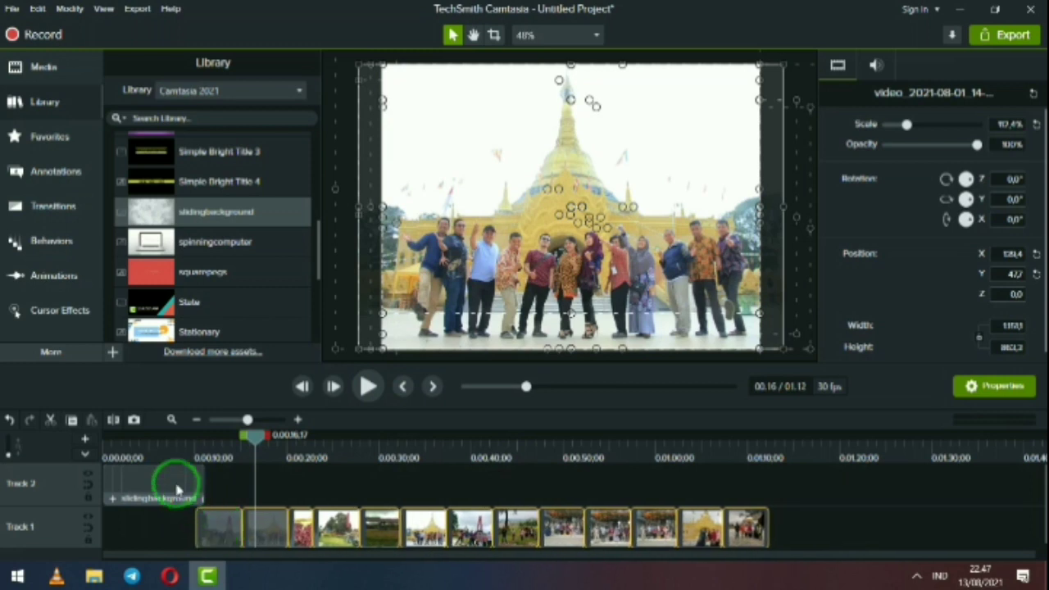
Return the playhead to the start and open the slidingbackground intro group on Track 2 for editing.
click(137, 492)
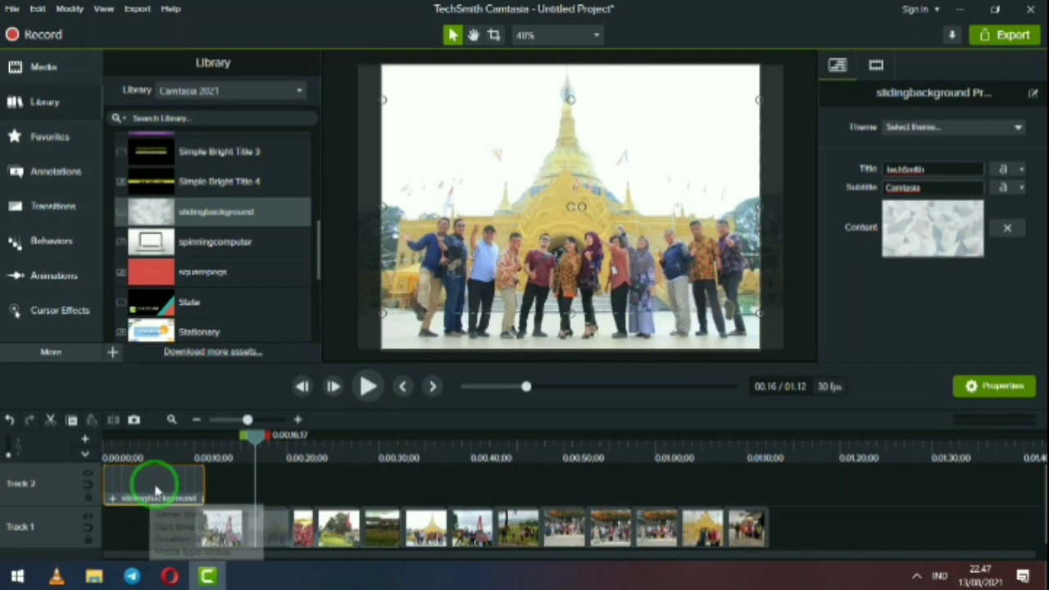
key(ctrl+Home)
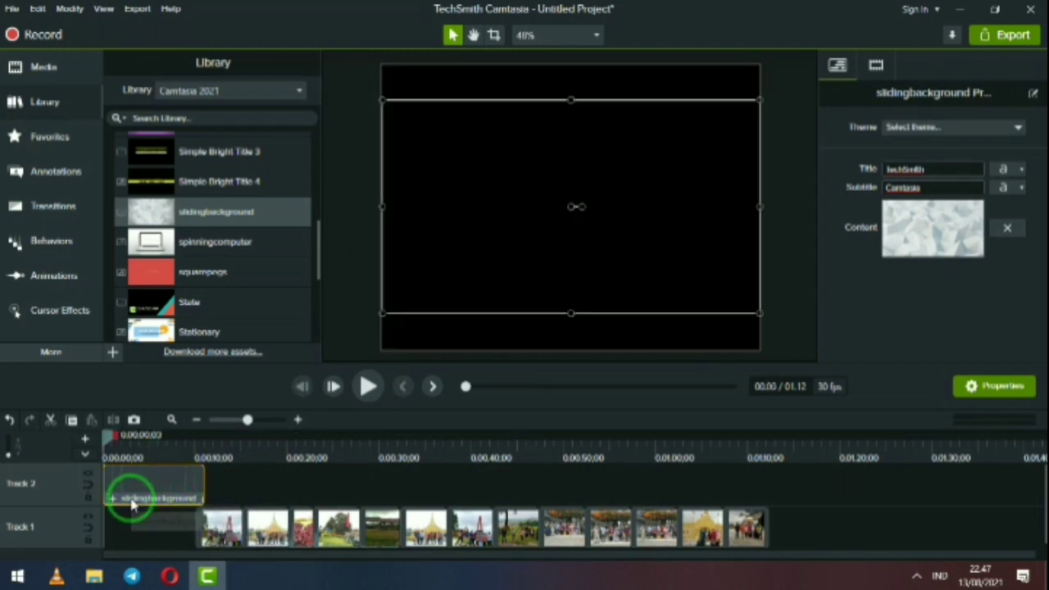
click(113, 498)
double_click(115, 501)
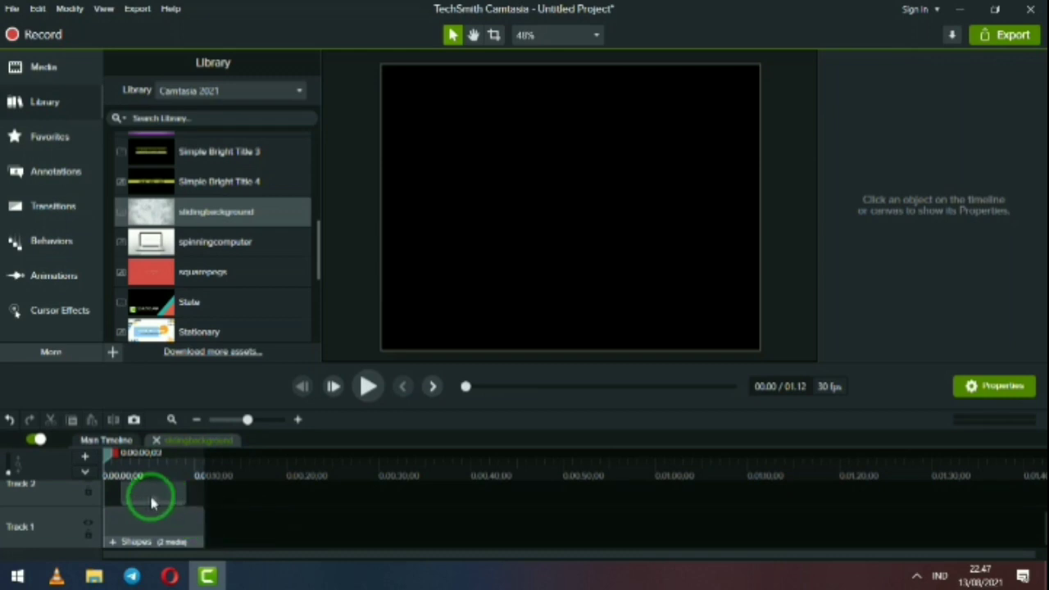
click(151, 492)
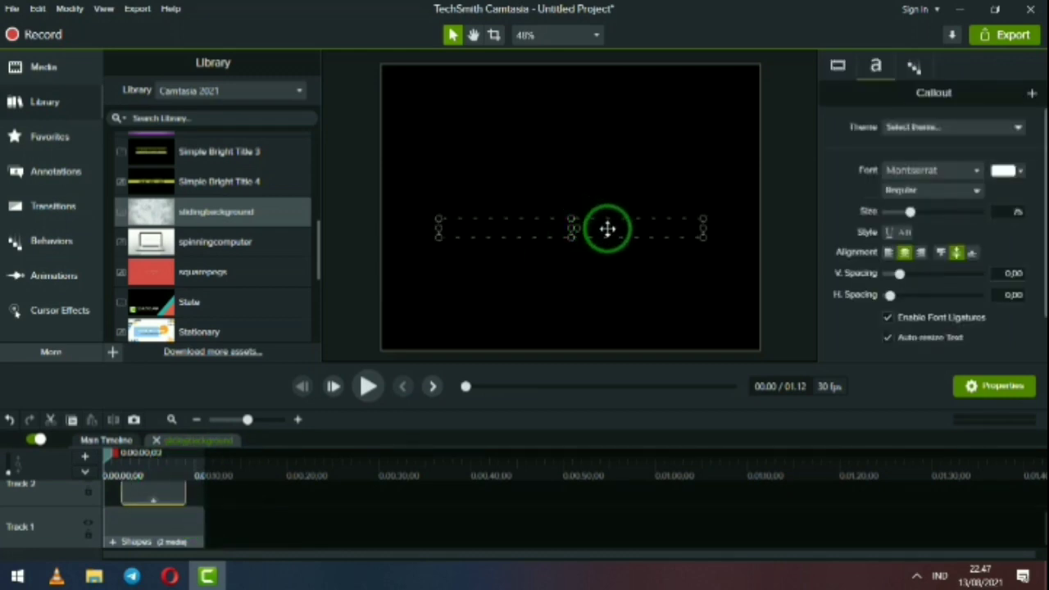
click(505, 225)
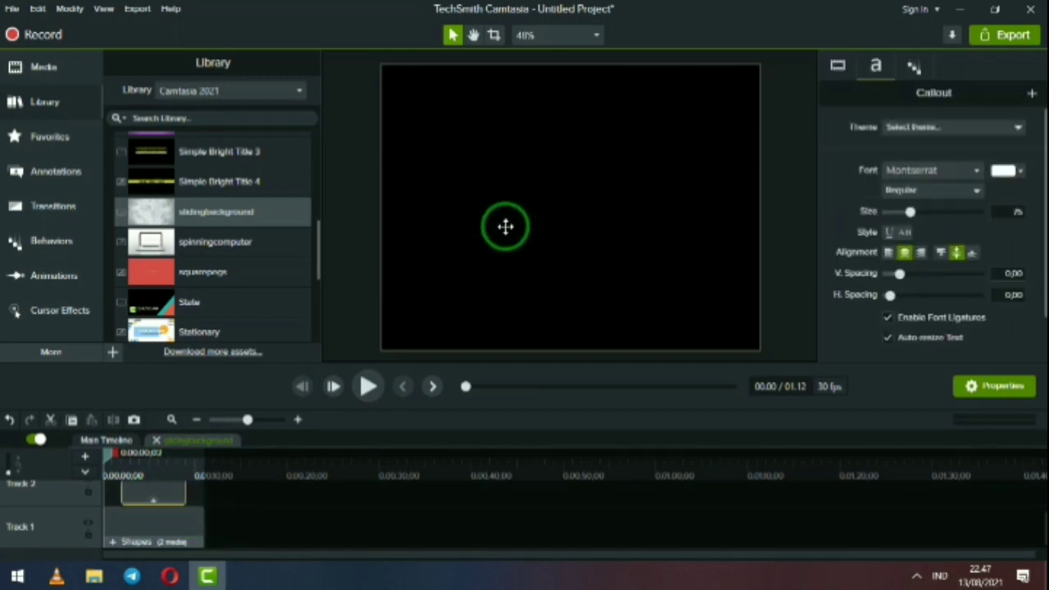
double_click(525, 224)
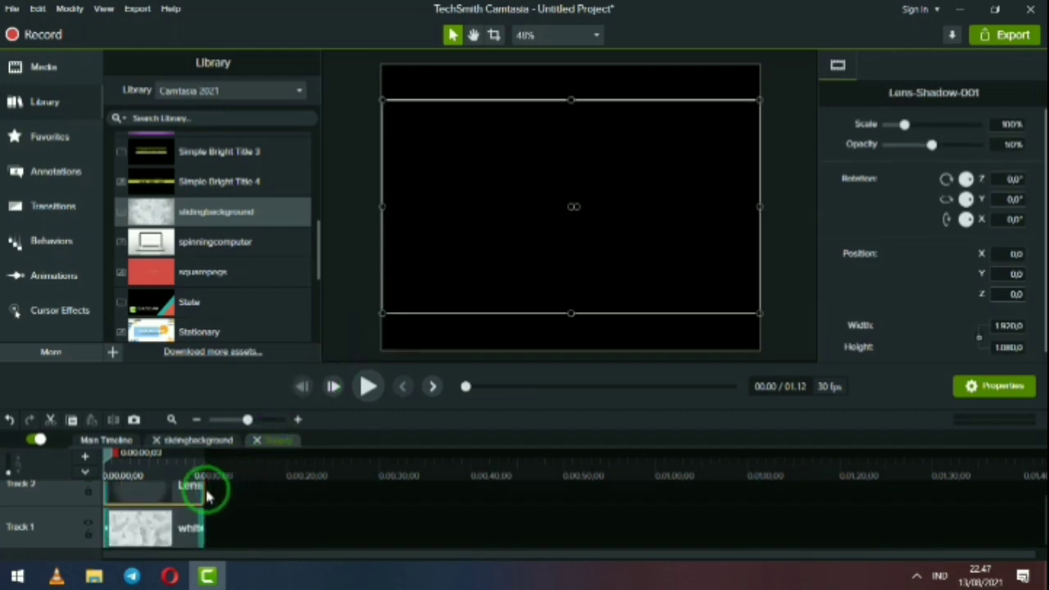
scroll(202, 507, up, 1)
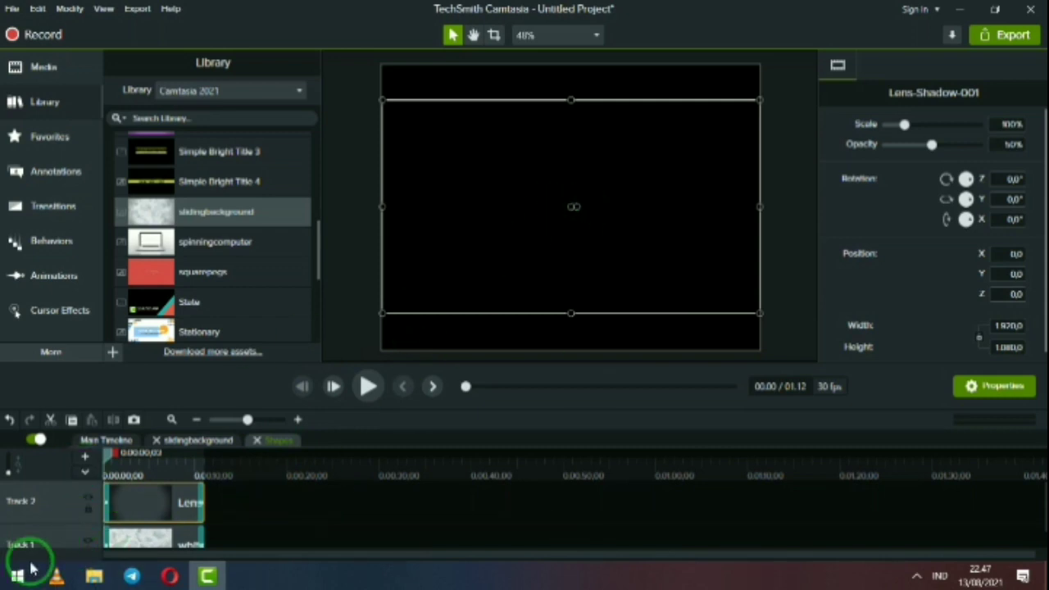
scroll(174, 534, down, 1)
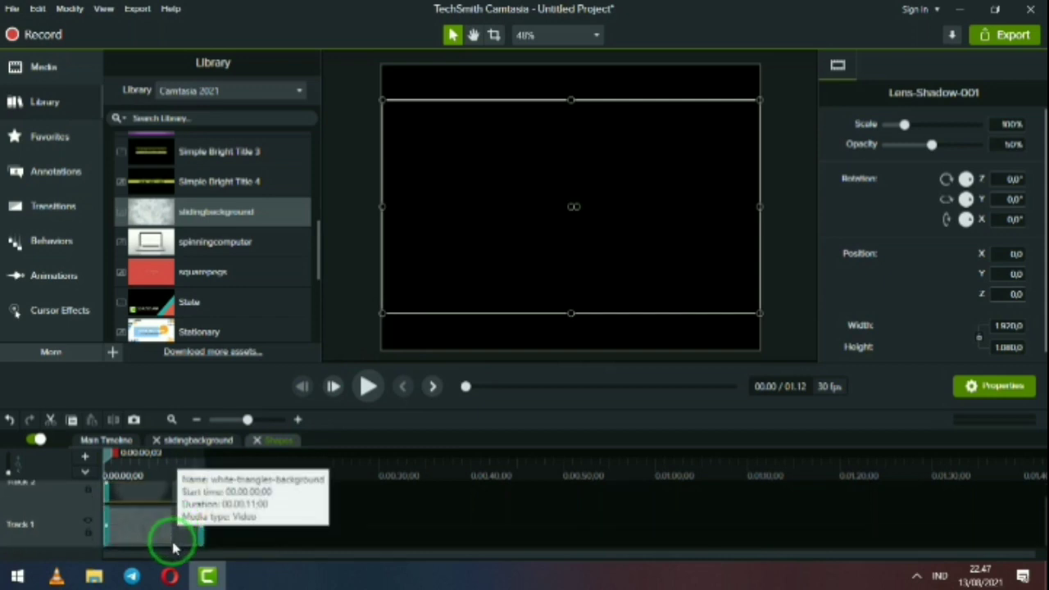
scroll(164, 534, up, 1)
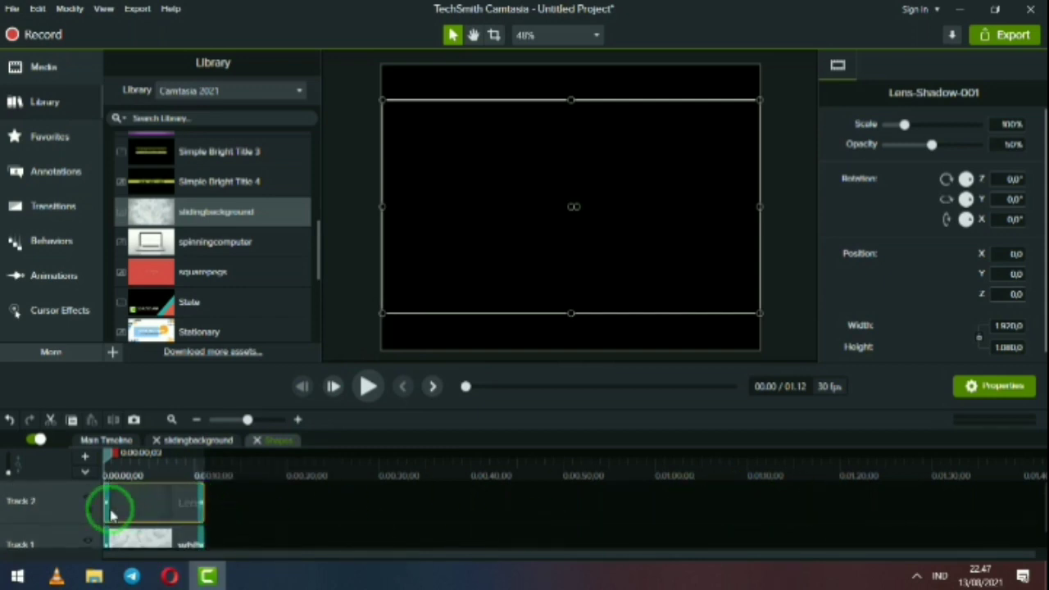
click(203, 447)
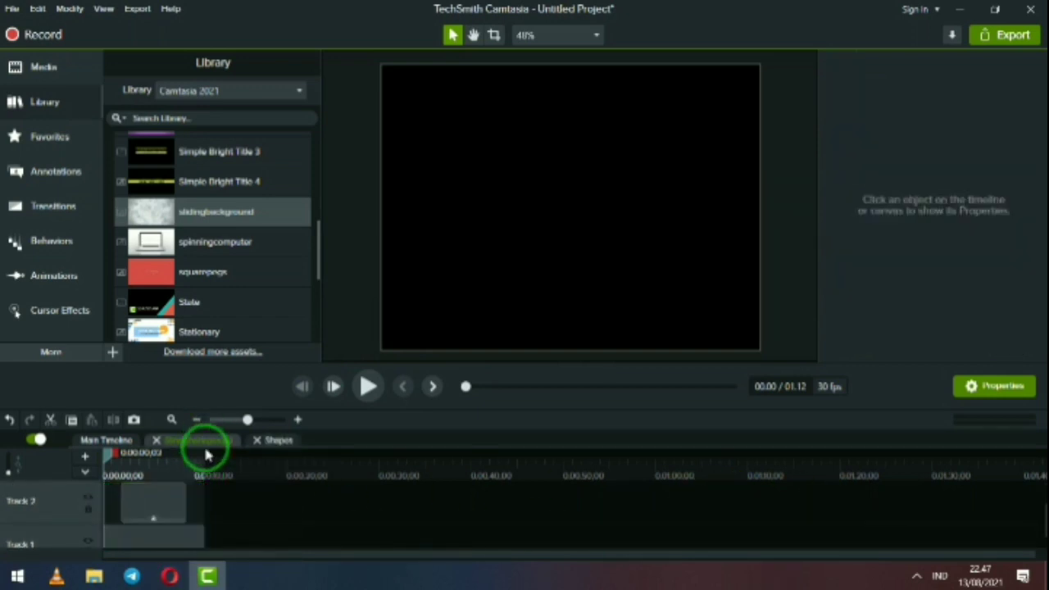
click(154, 517)
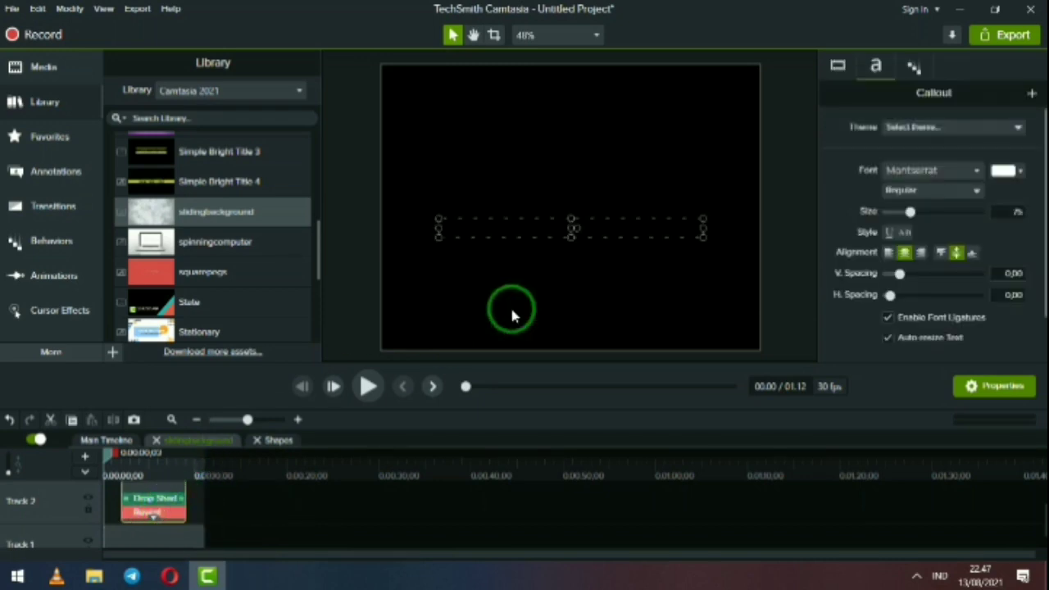
click(483, 227)
right_click(487, 233)
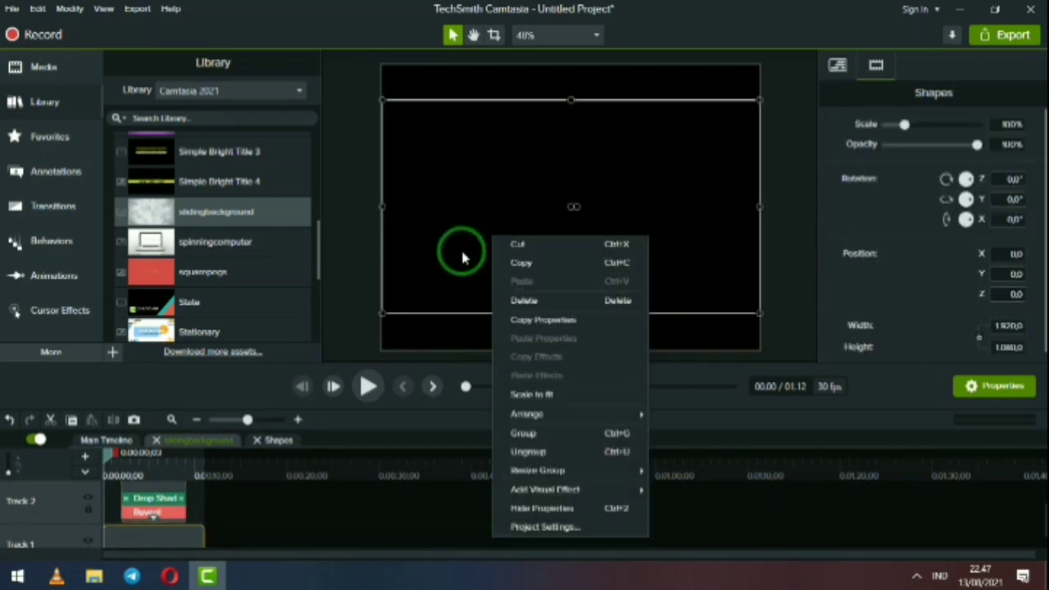
At about 2 seconds into the slidingbackground group, replace the main title callout's text with JALAN-JALAN KE BERASTAGI.
click(152, 502)
click(156, 500)
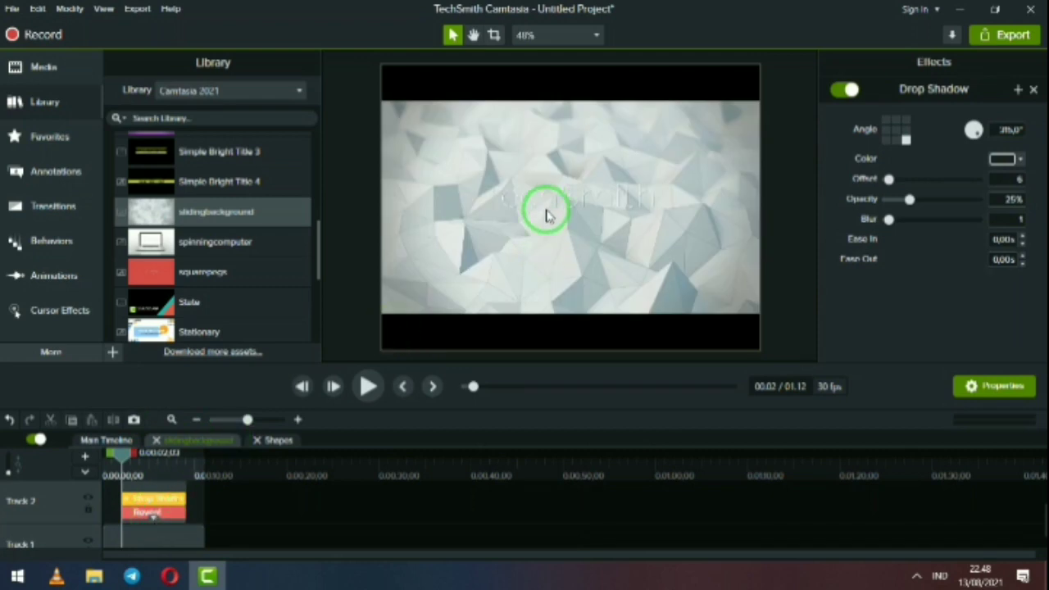
click(539, 201)
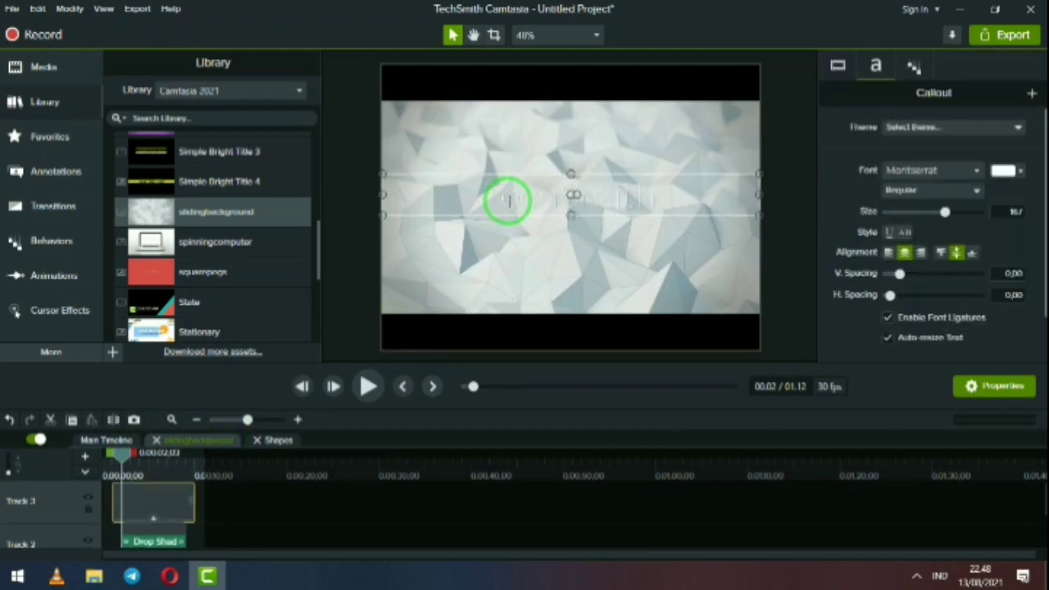
right_click(508, 200)
click(494, 195)
key(ctrl+a)
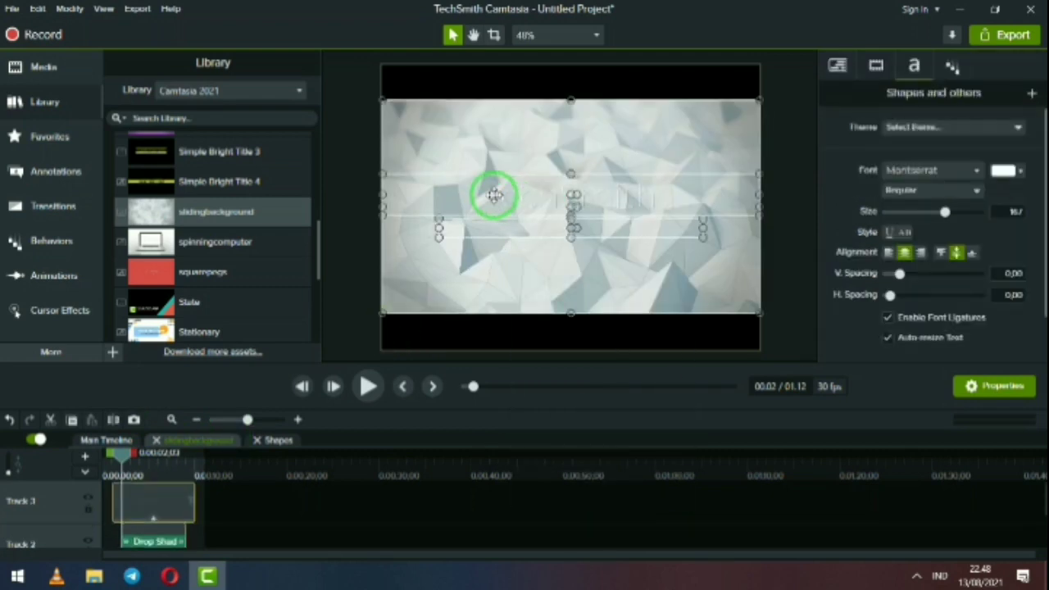
click(497, 193)
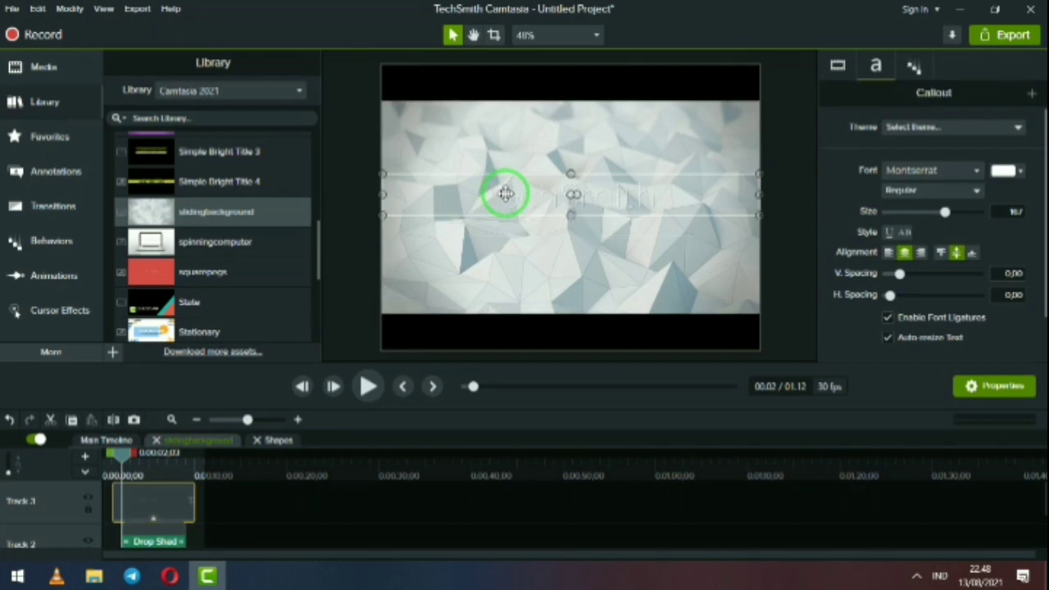
double_click(500, 196)
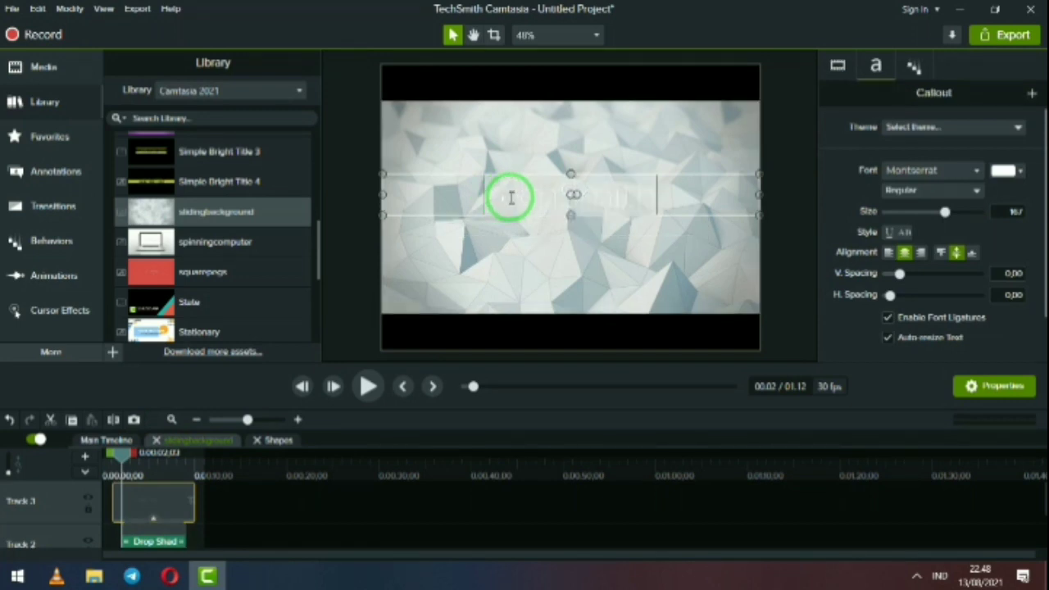
text(JALAMN)
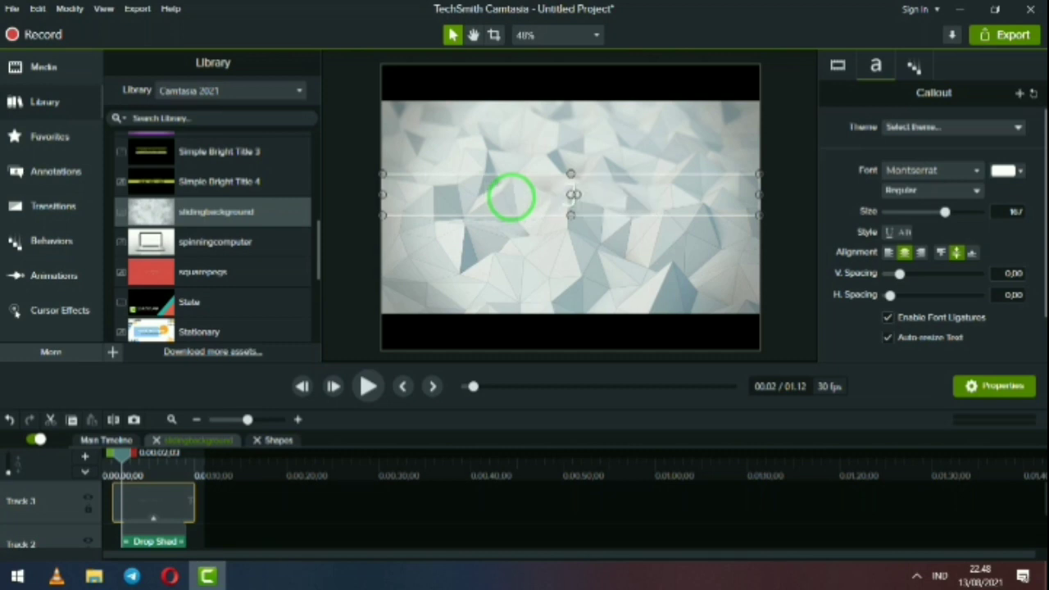
key(BackSpace)
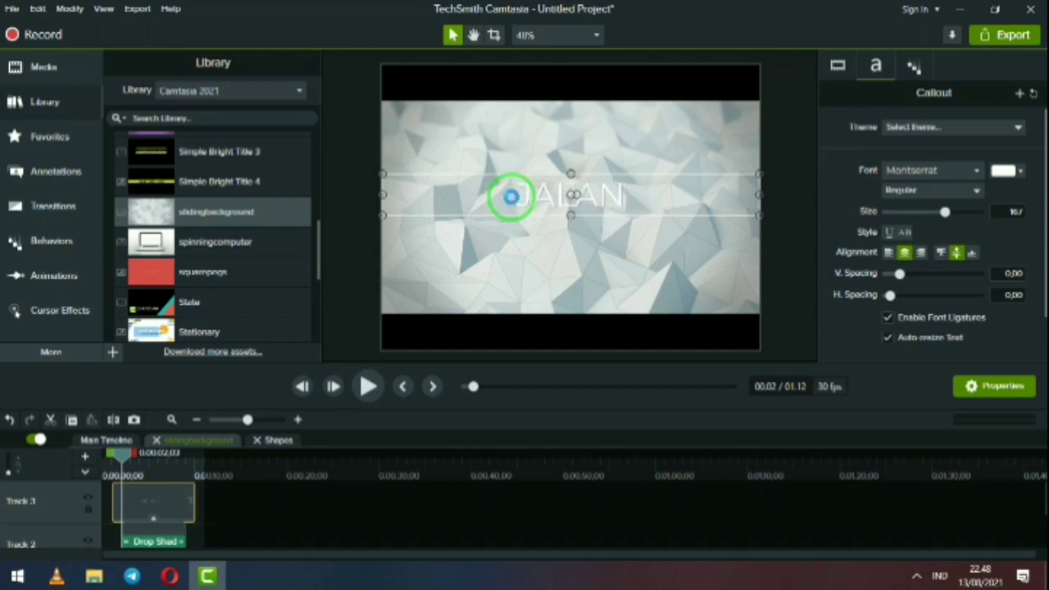
text(-JALAN KE)
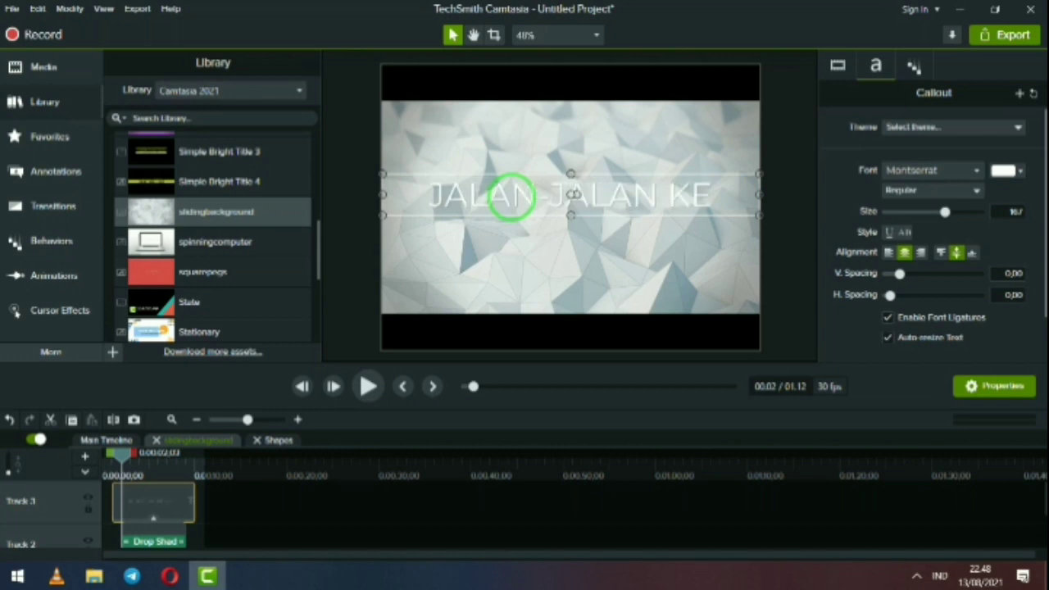
text( BERASTAGI)
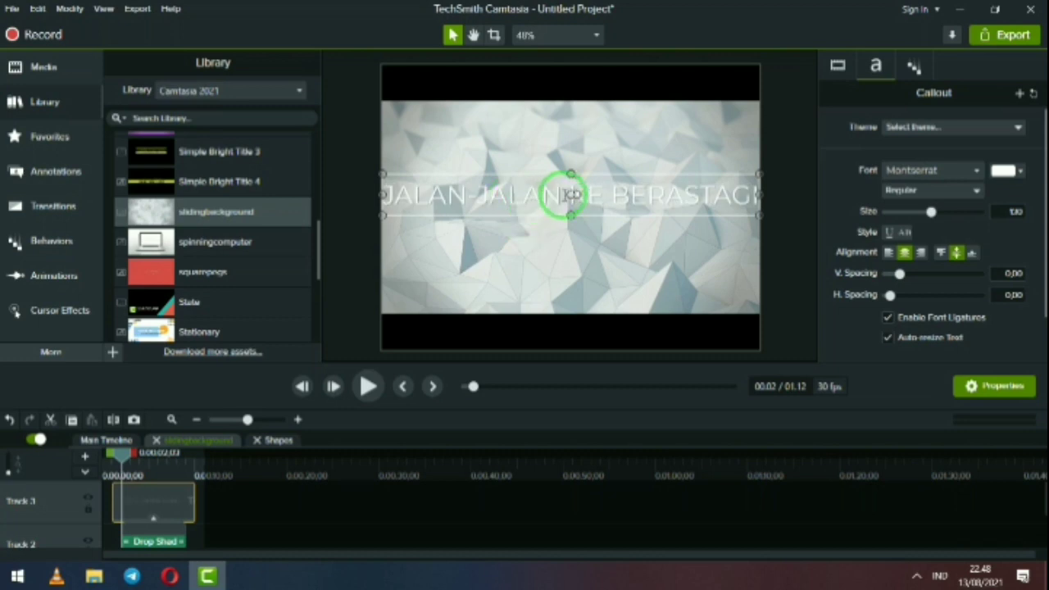
Break the title into two lines before KE and enlarge its font until it fills the middle of the intro.
click(567, 195)
key(Return)
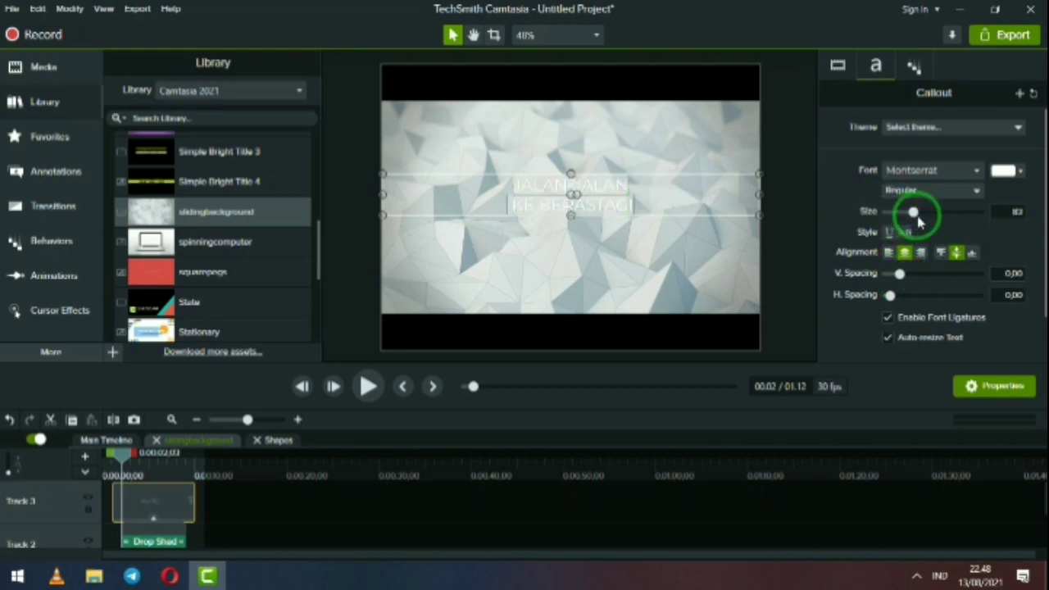
drag(913, 213, 945, 214)
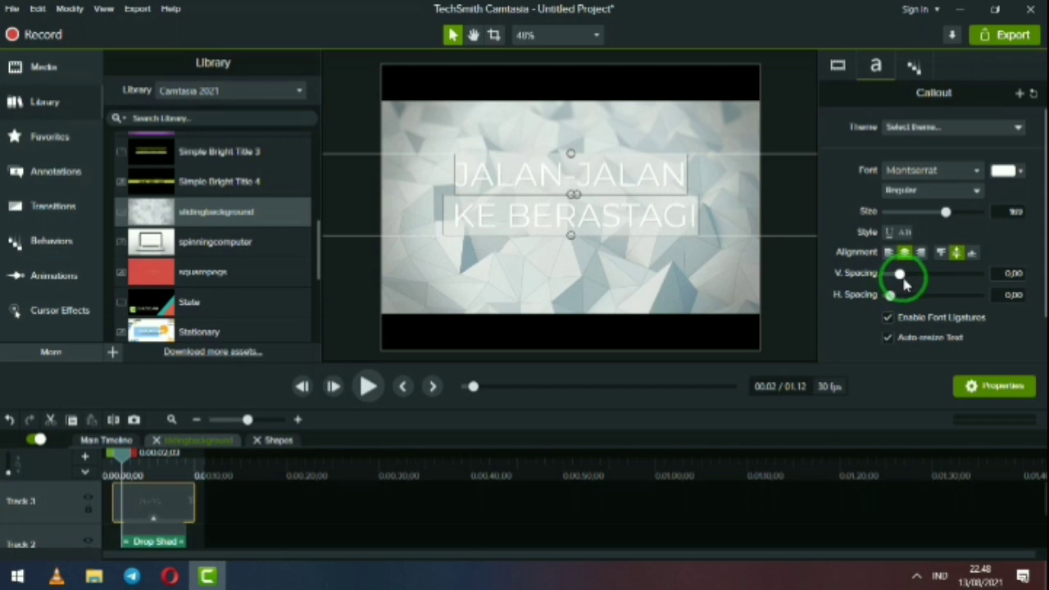
Try blue, pink and yellow font colours on the title, settling on red (#FF0006).
click(1020, 175)
click(1021, 273)
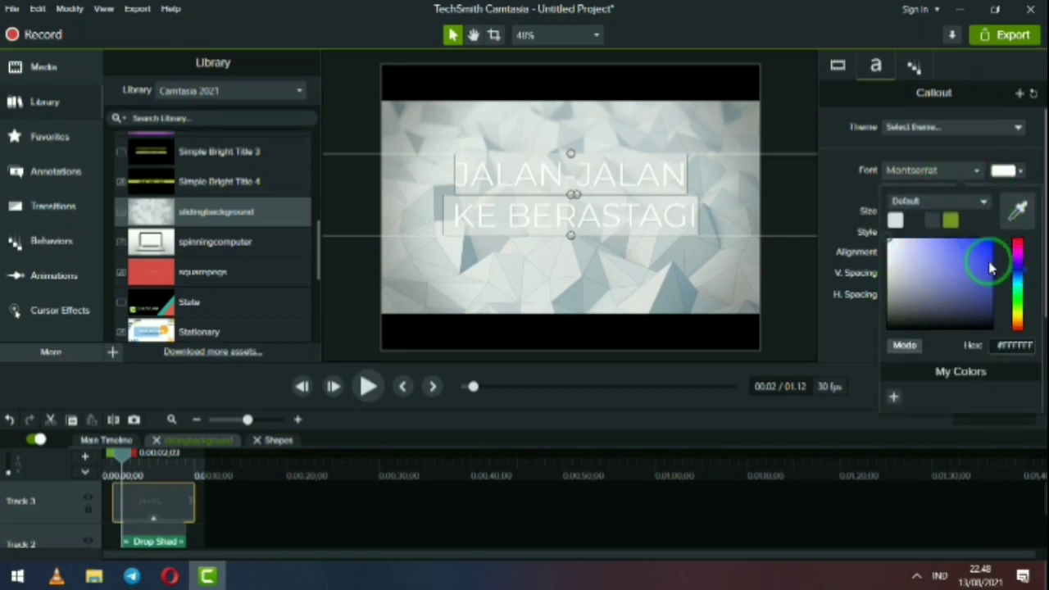
drag(990, 261, 989, 234)
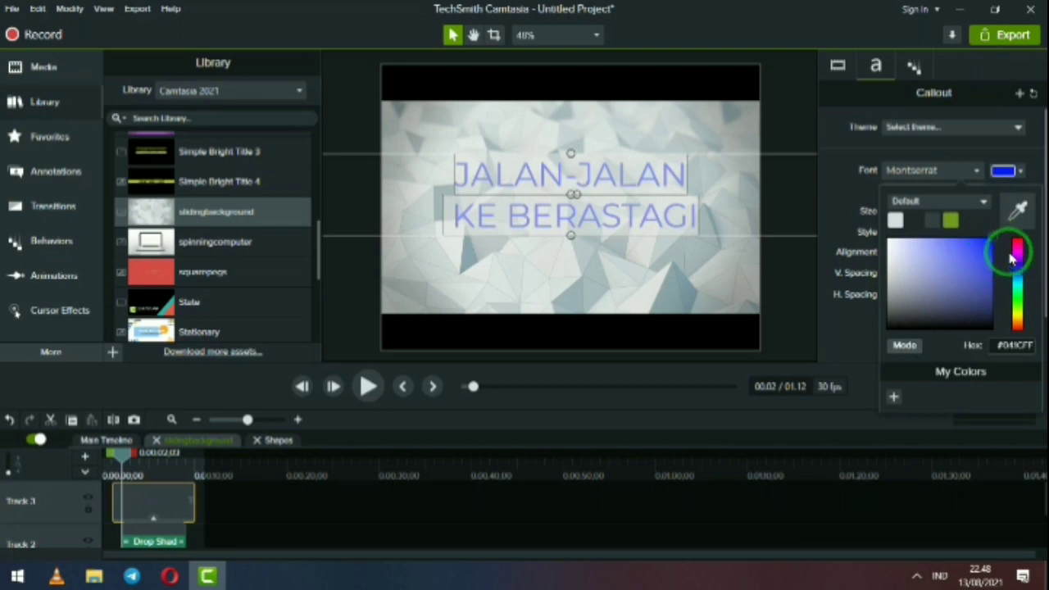
click(1020, 244)
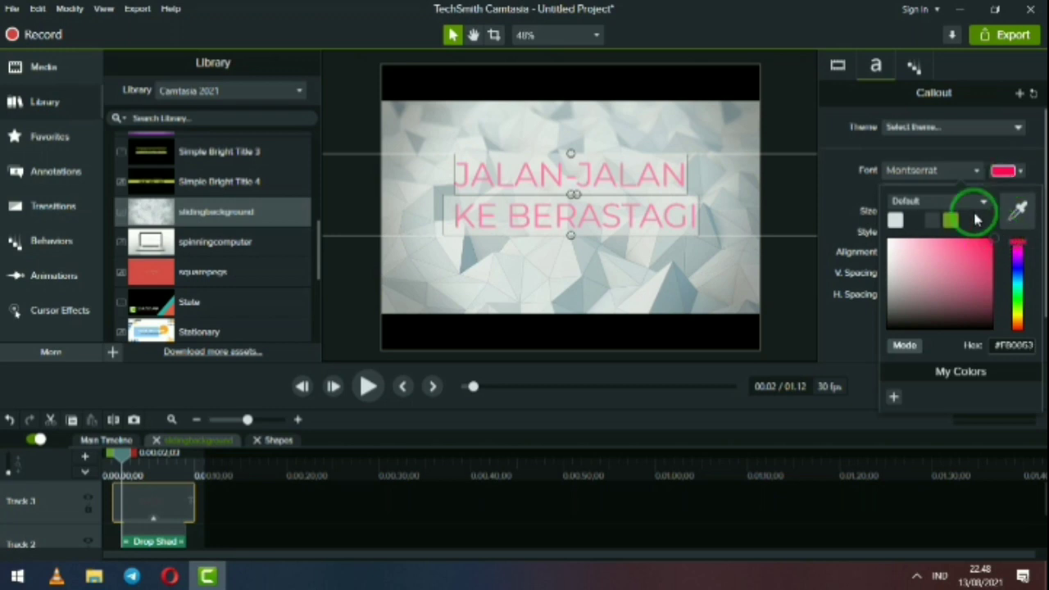
click(1021, 277)
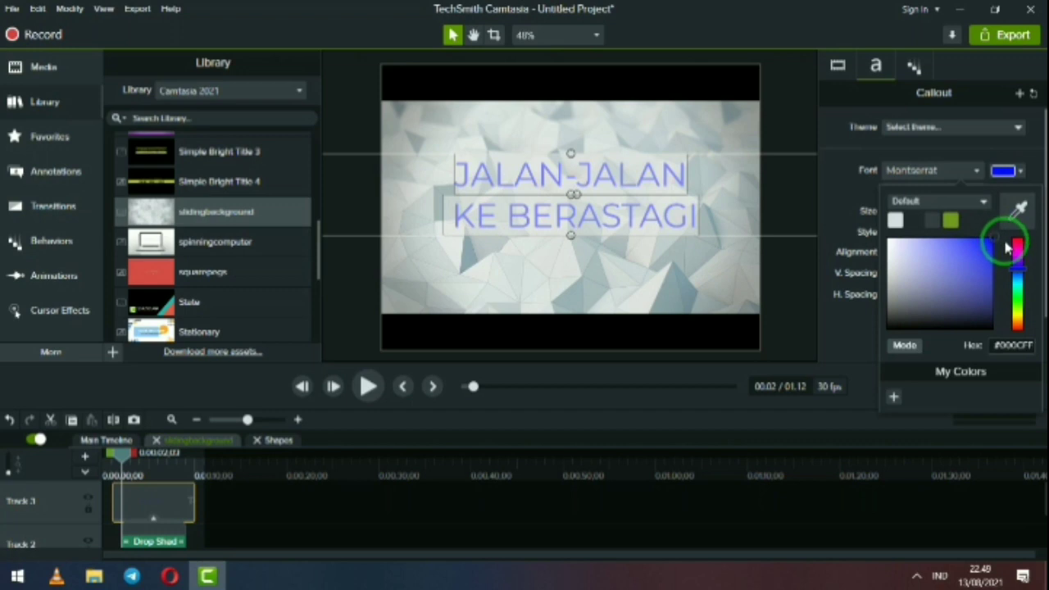
click(1021, 248)
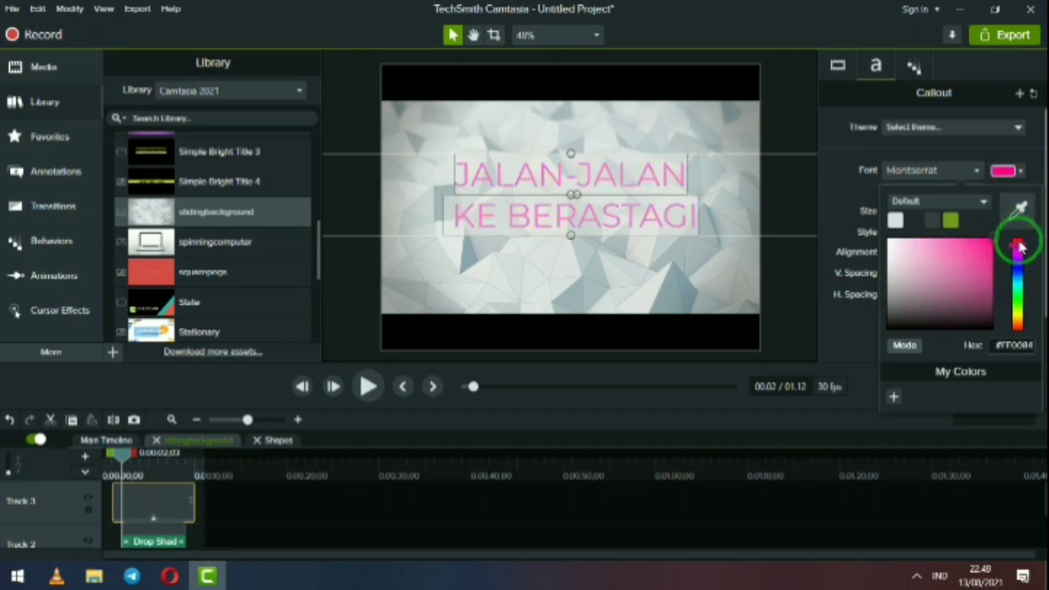
click(1017, 320)
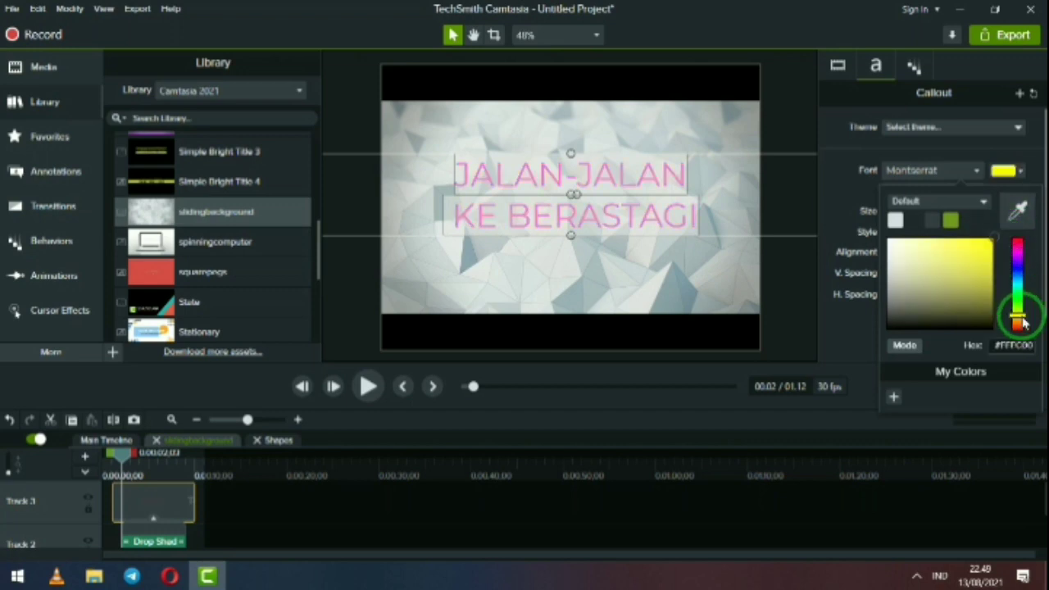
click(1001, 281)
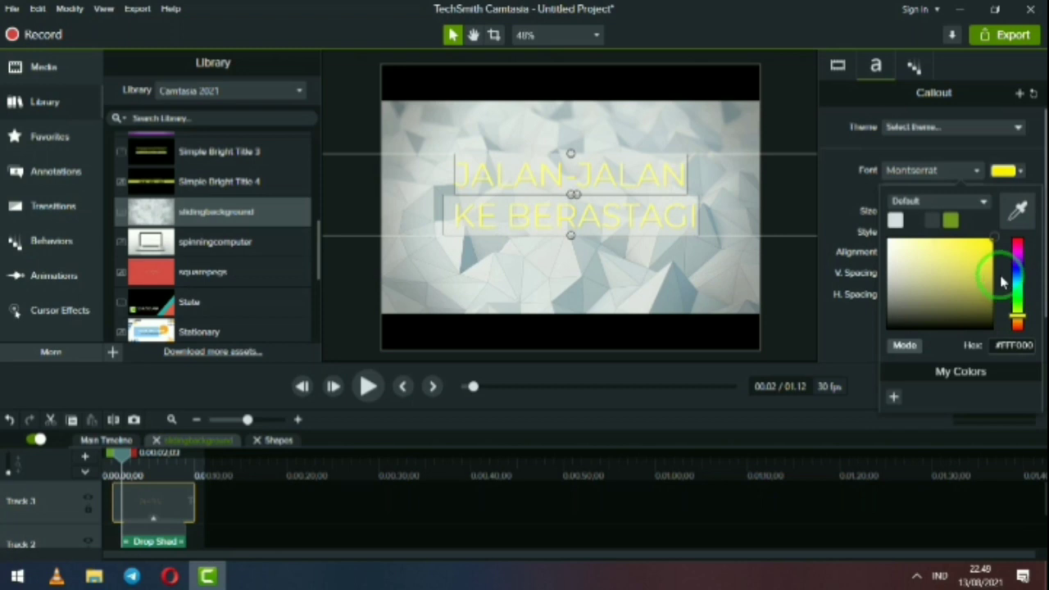
click(1019, 238)
drag(1022, 238, 1020, 250)
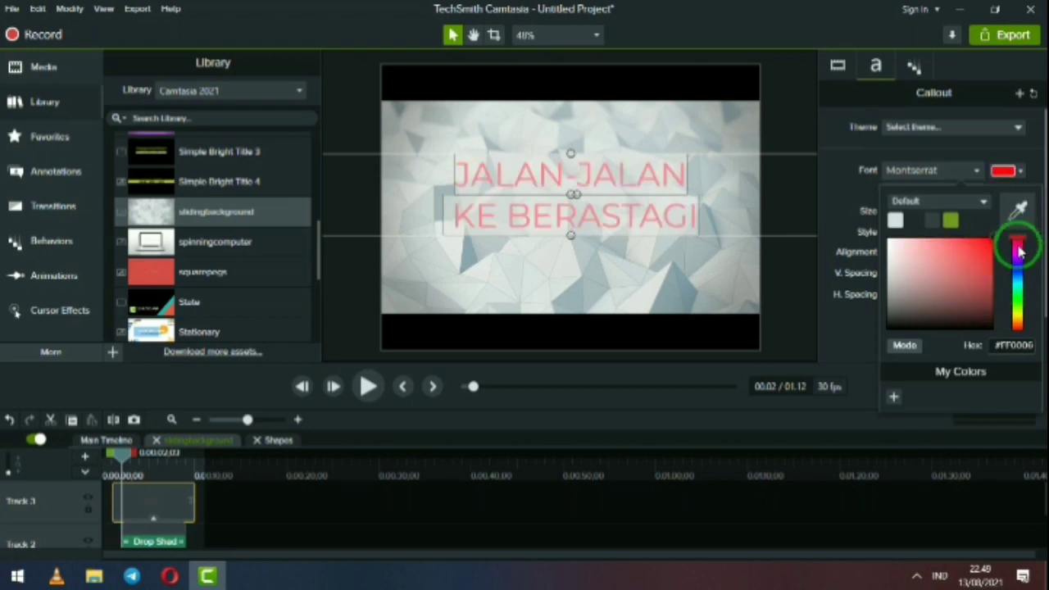
click(855, 189)
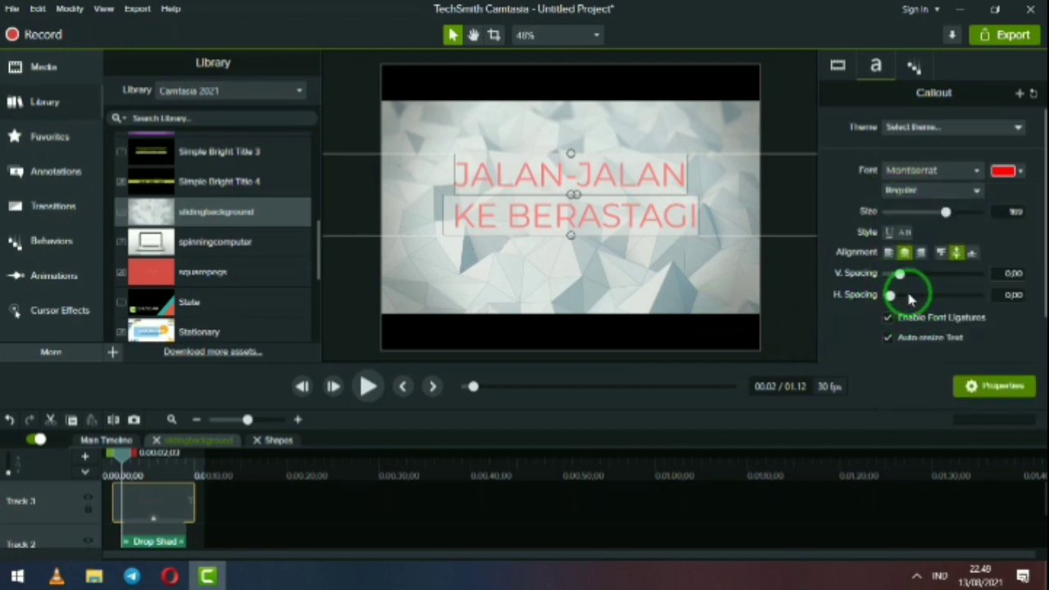
Set the title's Montserrat font style to Bold and deselect the callout.
click(918, 232)
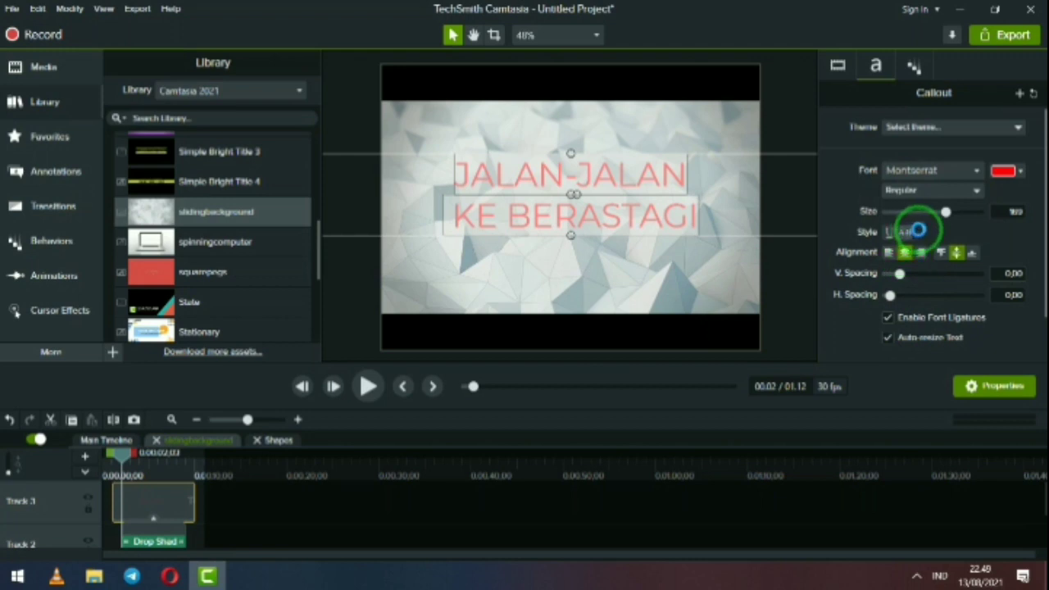
click(980, 195)
click(910, 241)
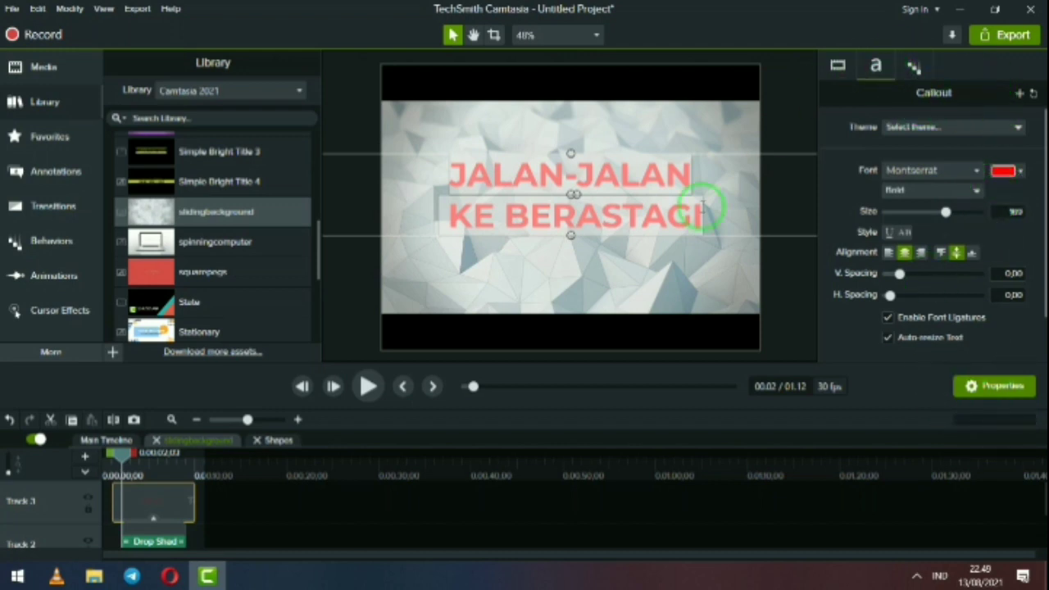
click(260, 510)
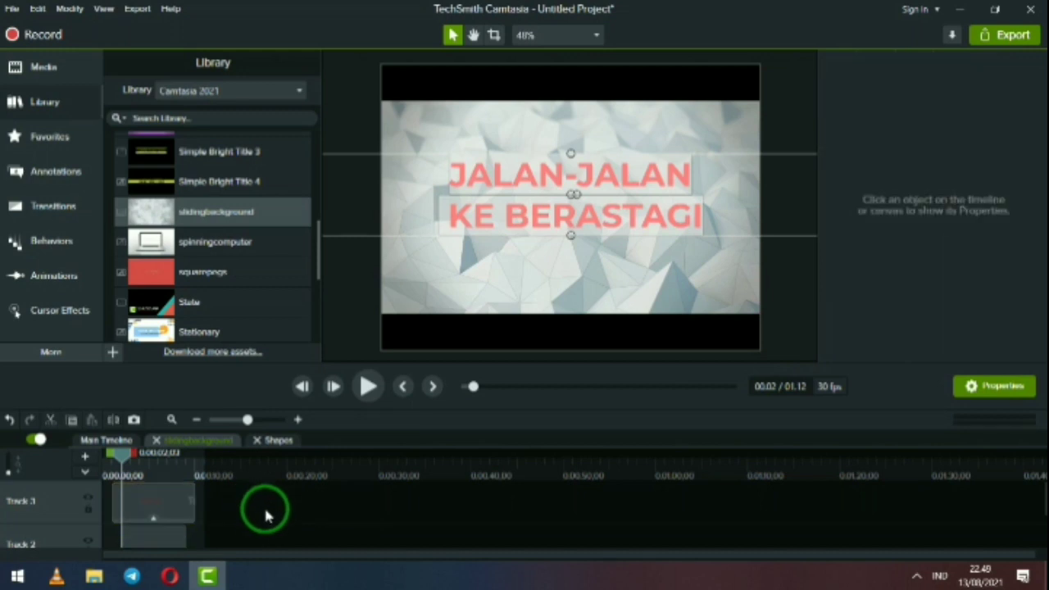
Return to the main timeline and play the video from the start, through the slidingbackground intro and into the first photo.
click(110, 441)
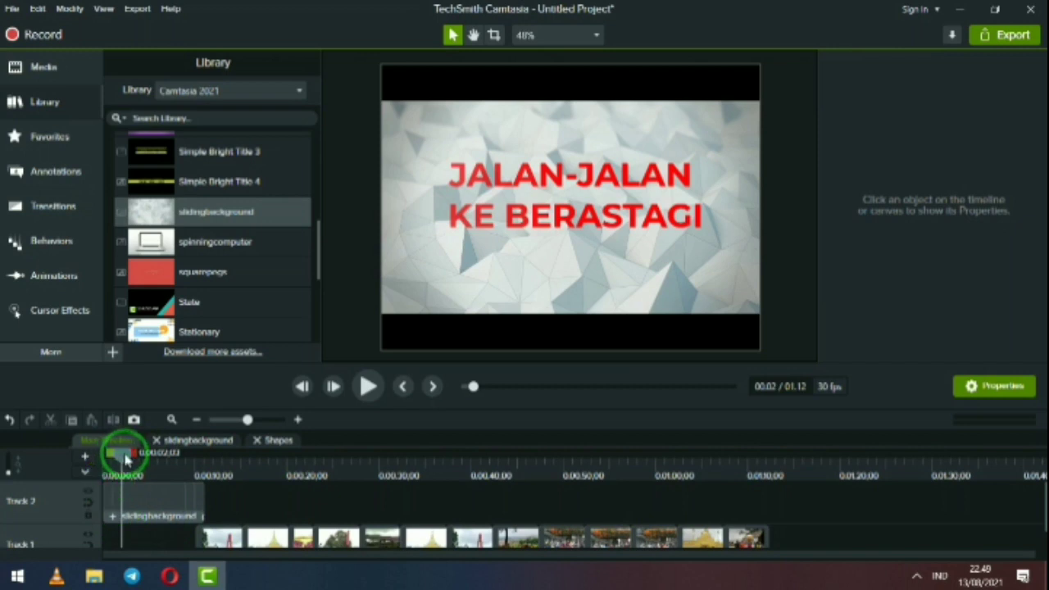
drag(122, 450, 105, 461)
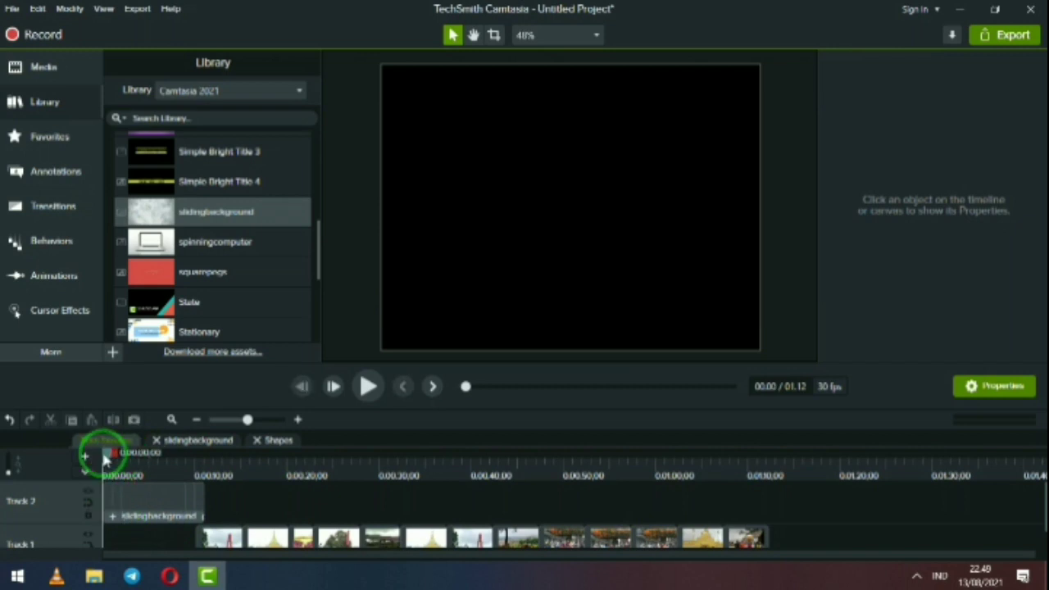
key(space)
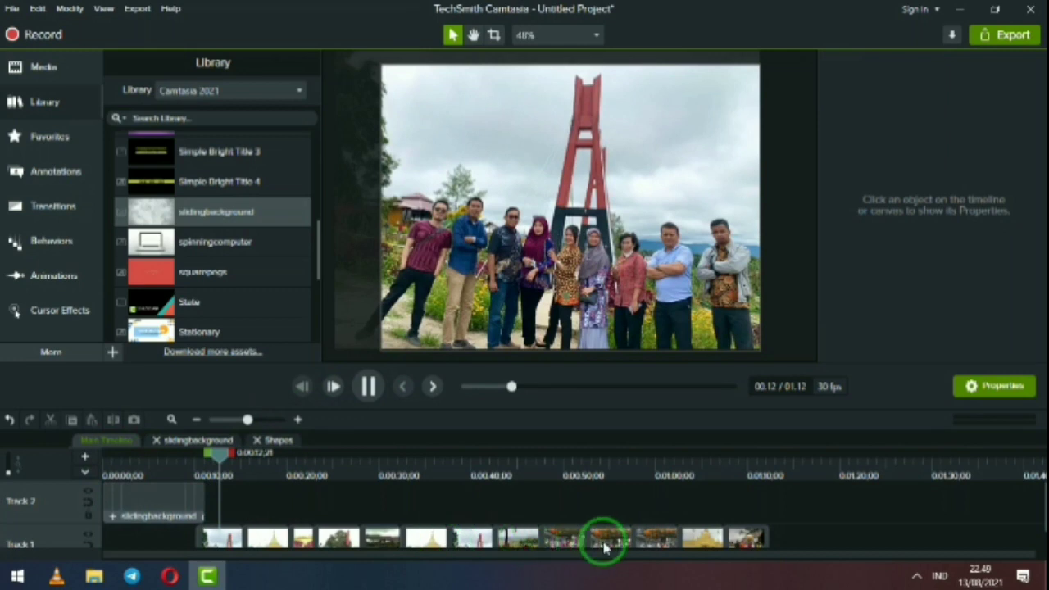
key(space)
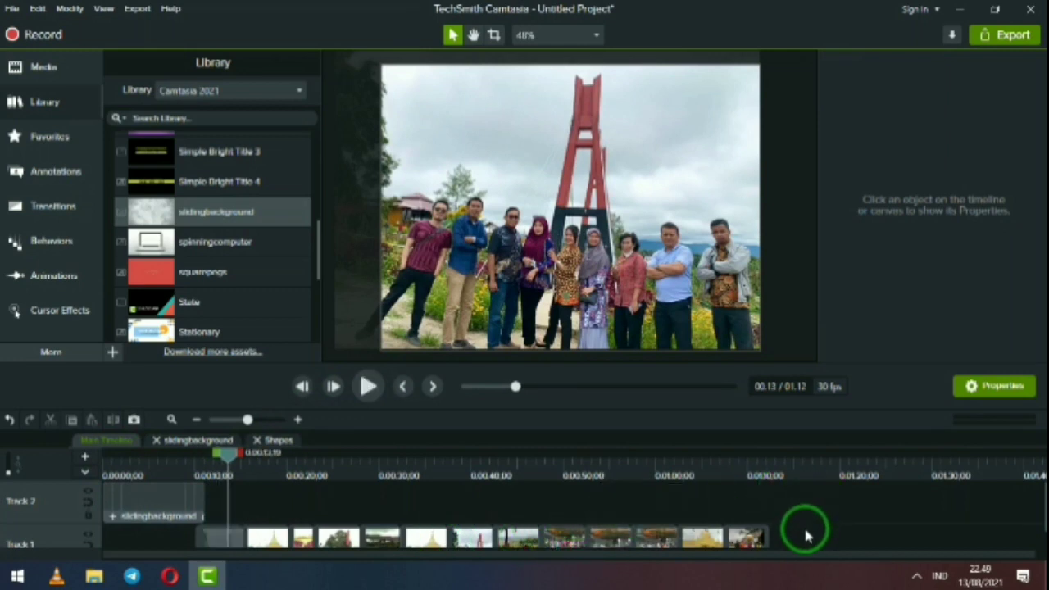
Shift all Track 1 clips together so they start where the slidingbackground intro ends, then deselect them.
drag(805, 530, 221, 538)
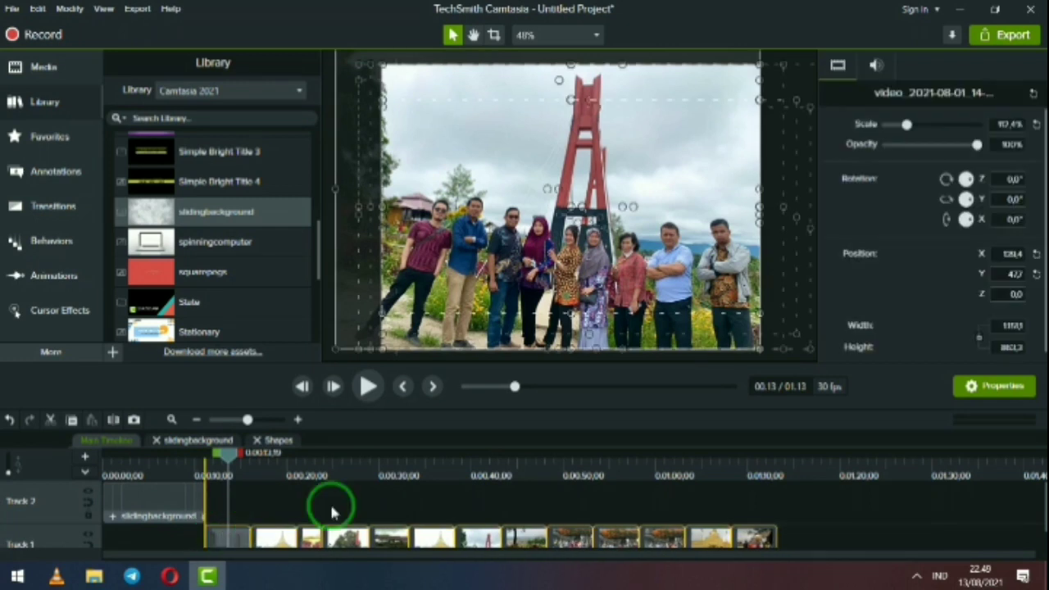
click(799, 504)
scroll(834, 505, down, 1)
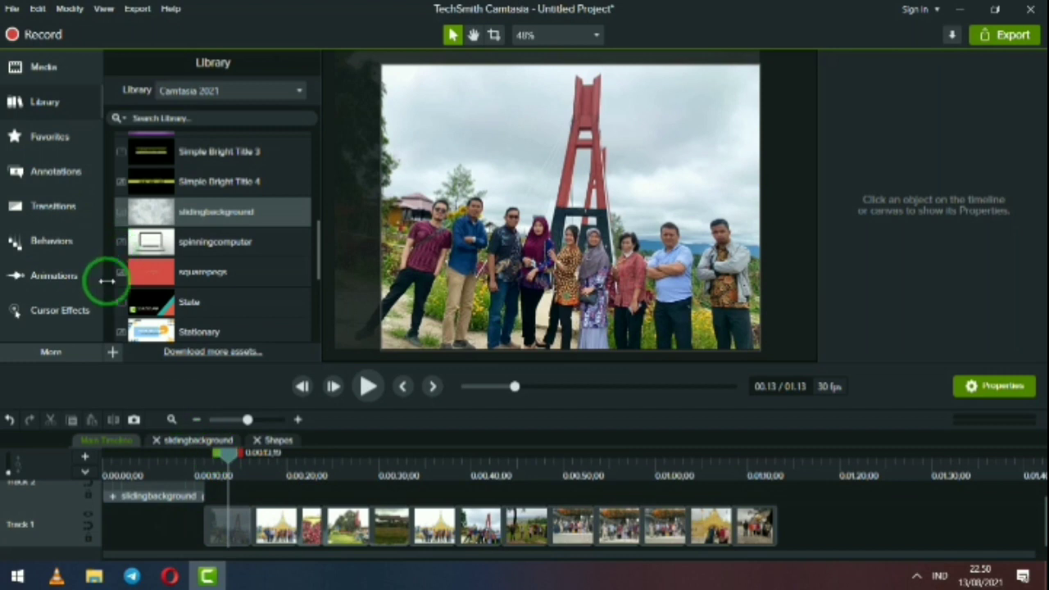
Add transitions at the start of the first Track 1 clip and at the cuts after the first, second and third clips.
click(69, 209)
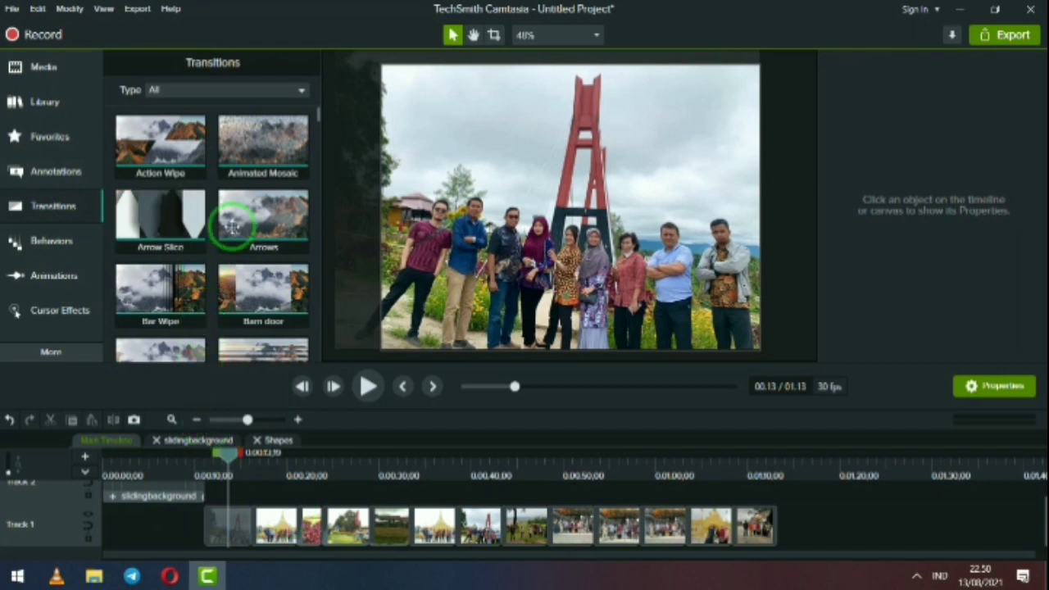
click(262, 220)
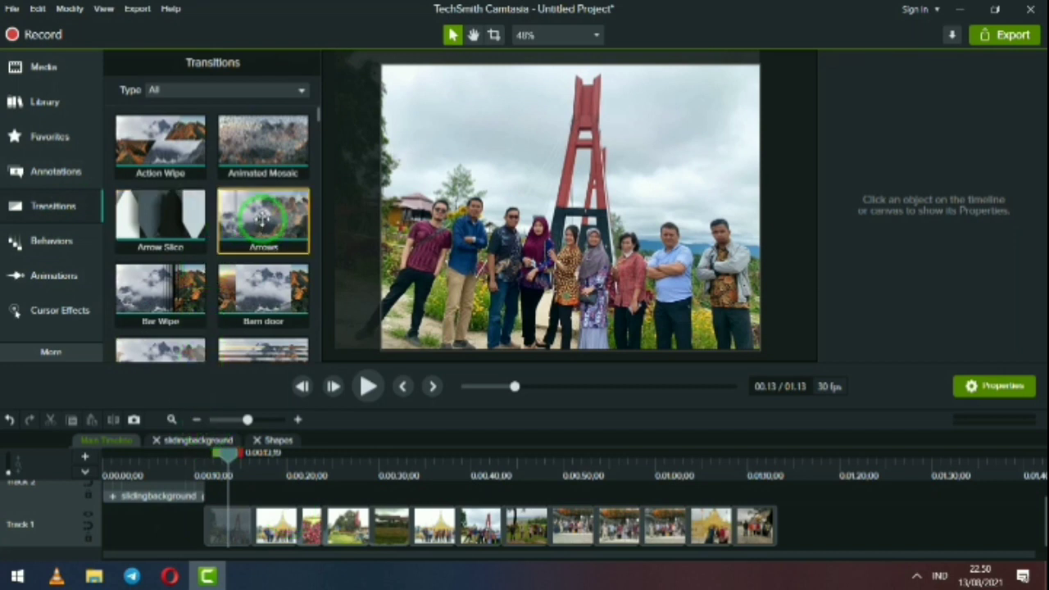
drag(247, 354, 218, 527)
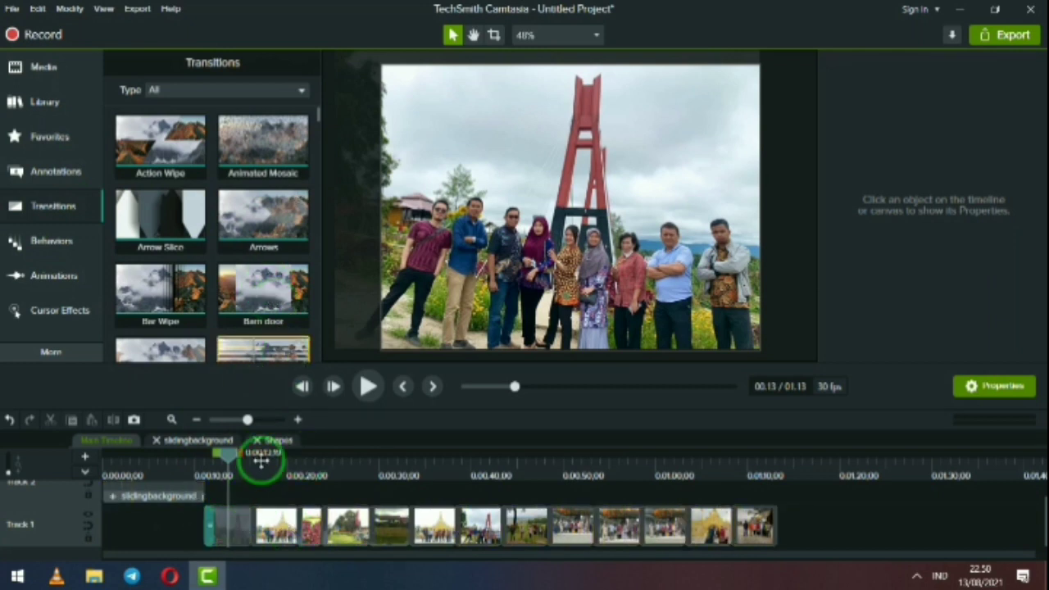
click(256, 316)
scroll(256, 323, down, 2)
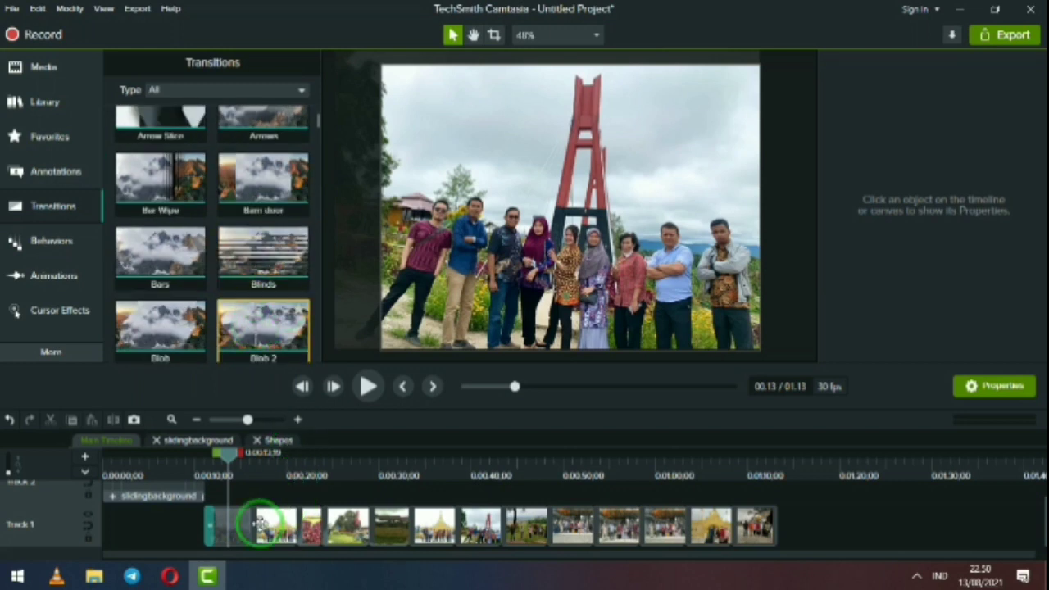
drag(256, 525, 184, 254)
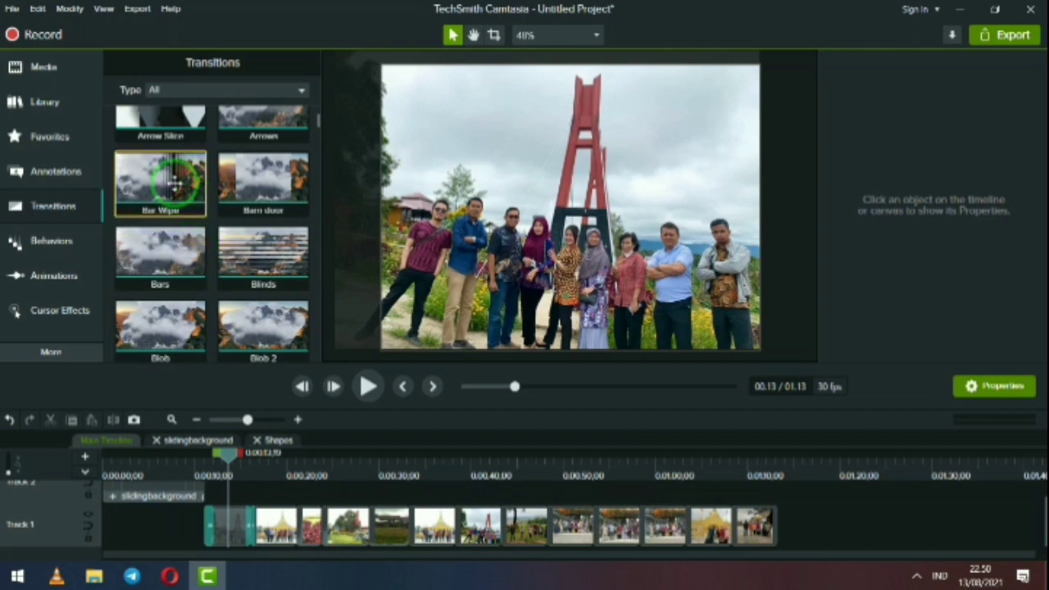
drag(327, 464, 303, 530)
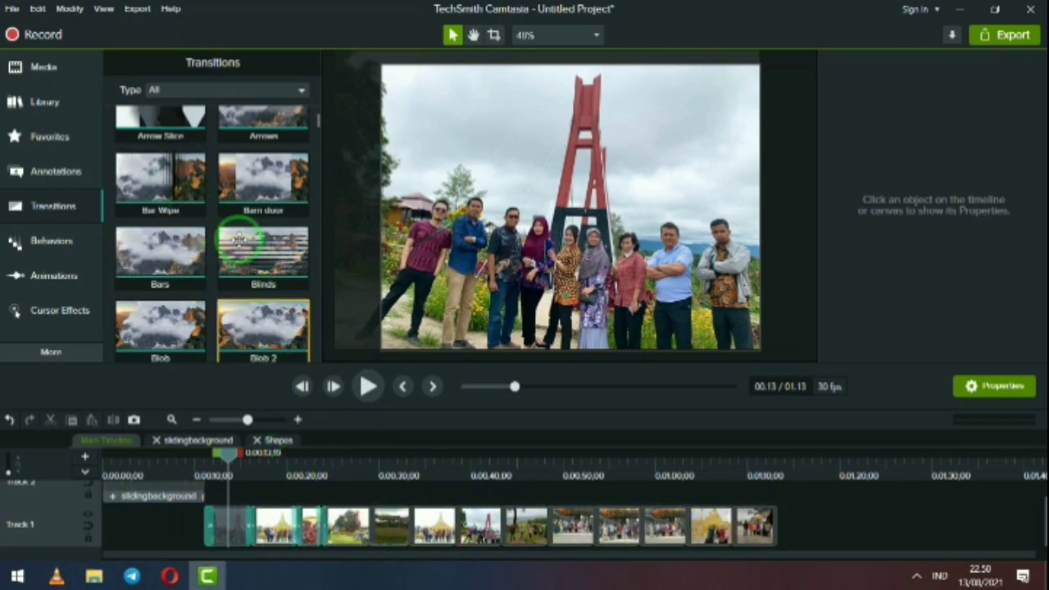
Add Blur Zoom, Blinds and Bars transitions at the cuts after the seventh, eighth and tenth Track 1 clips respectively.
drag(178, 184, 250, 354)
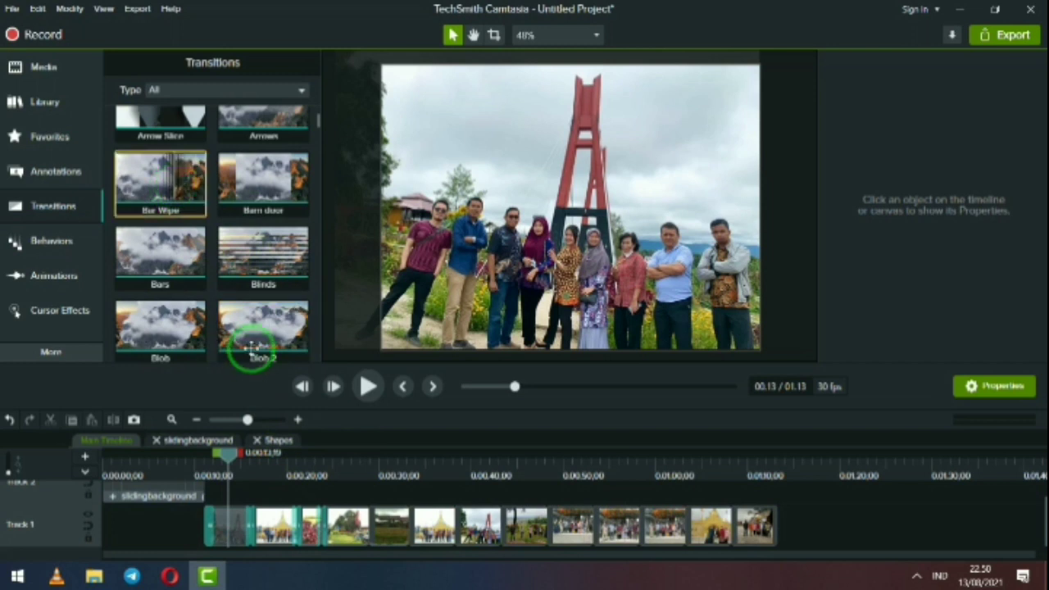
scroll(226, 295, down, 1)
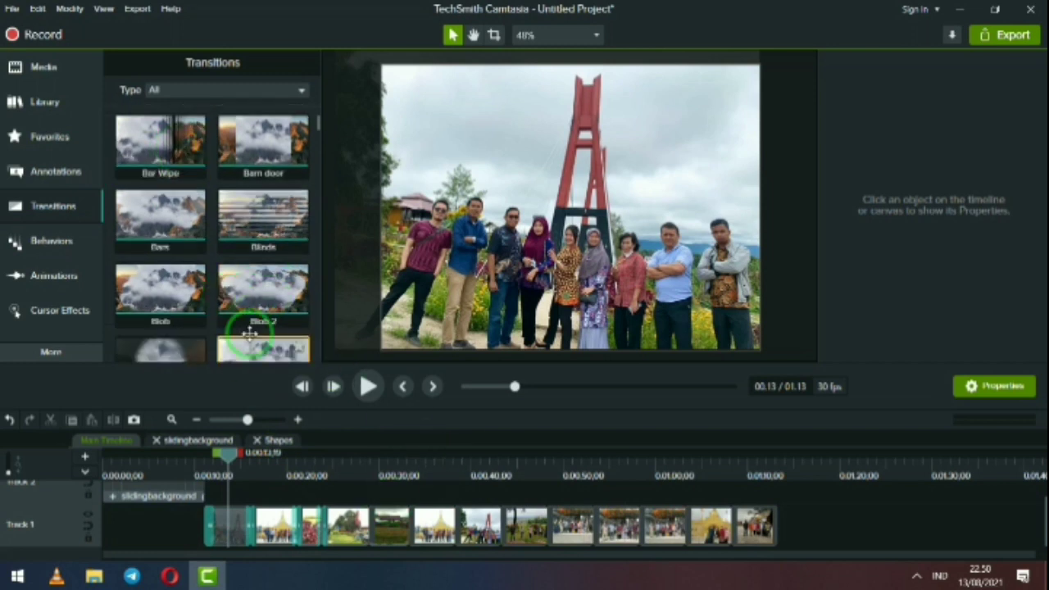
scroll(211, 300, down, 1)
mouse_move(172, 328)
mouse_down()
mouse_move(363, 492)
mouse_move(384, 543)
mouse_move(500, 537)
mouse_up()
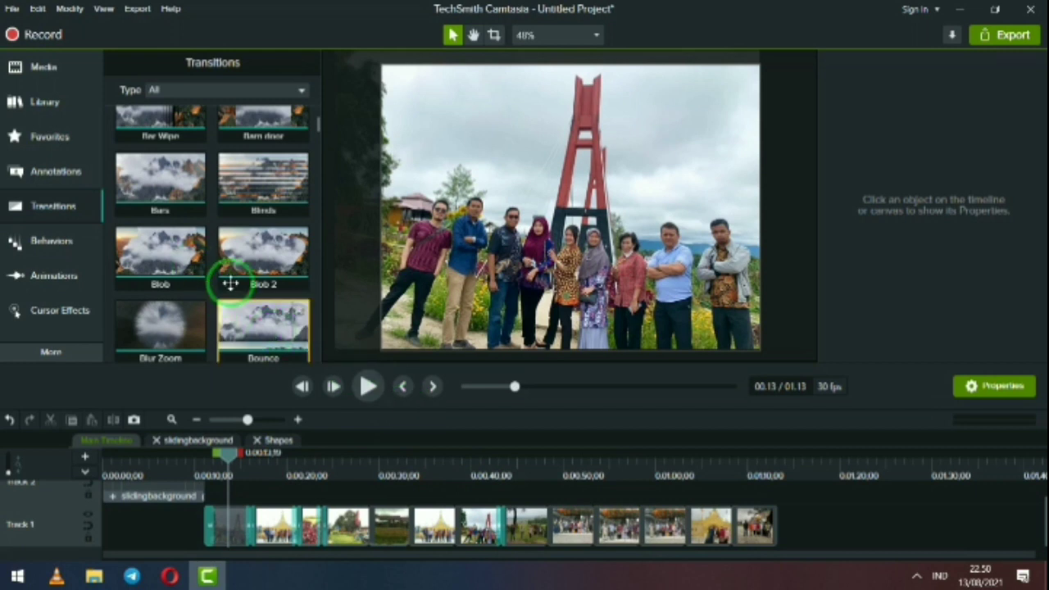
scroll(238, 246, down, 1)
mouse_move(274, 161)
mouse_down()
mouse_move(534, 461)
mouse_move(558, 503)
mouse_move(548, 541)
mouse_up()
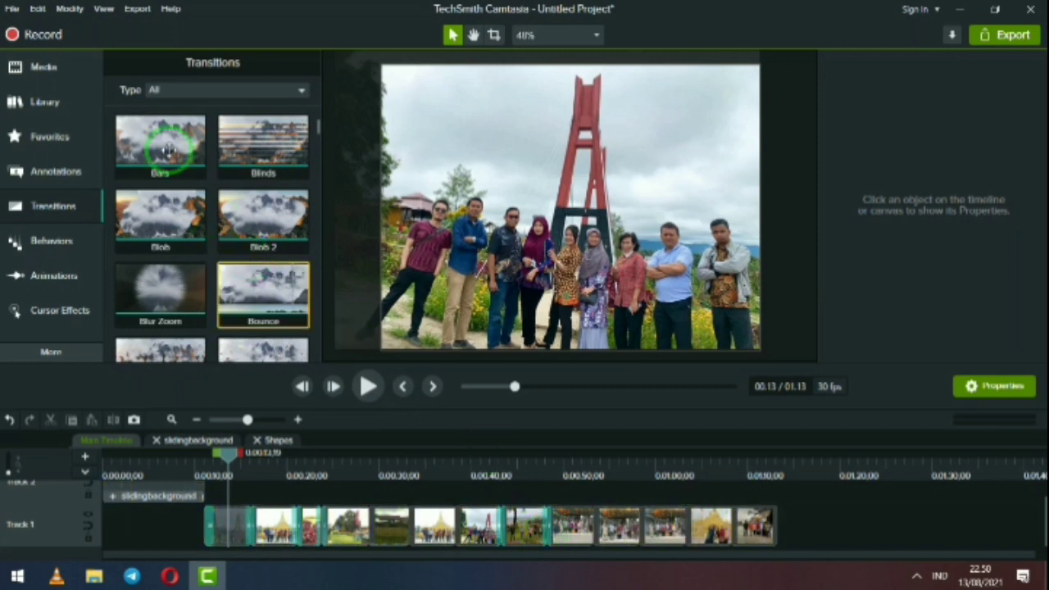
drag(168, 152, 650, 548)
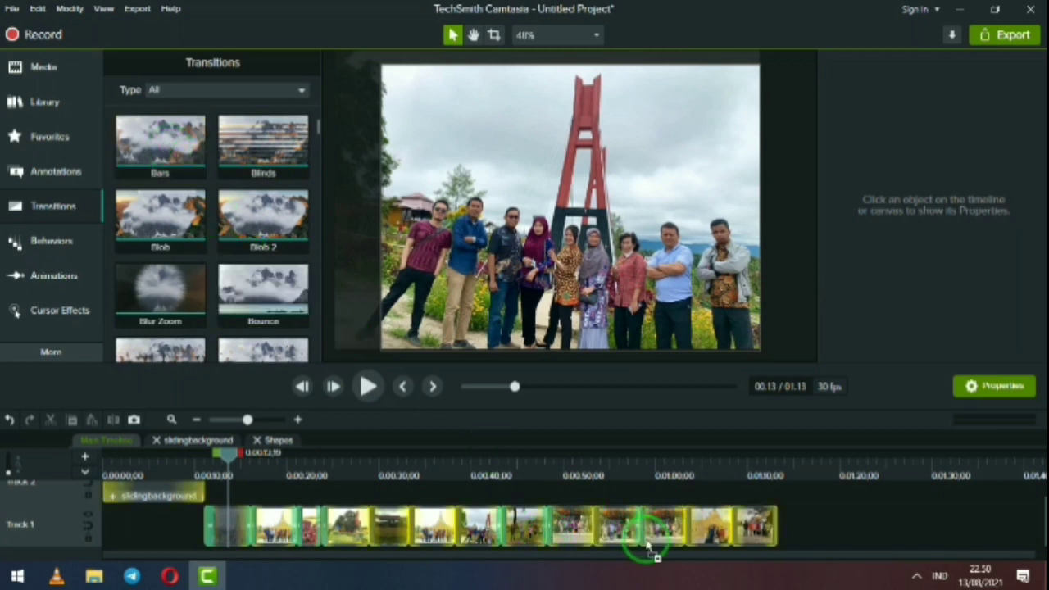
Apply the Bubbles transition at the cuts after the ninth and eleventh clips on Track 1.
click(225, 281)
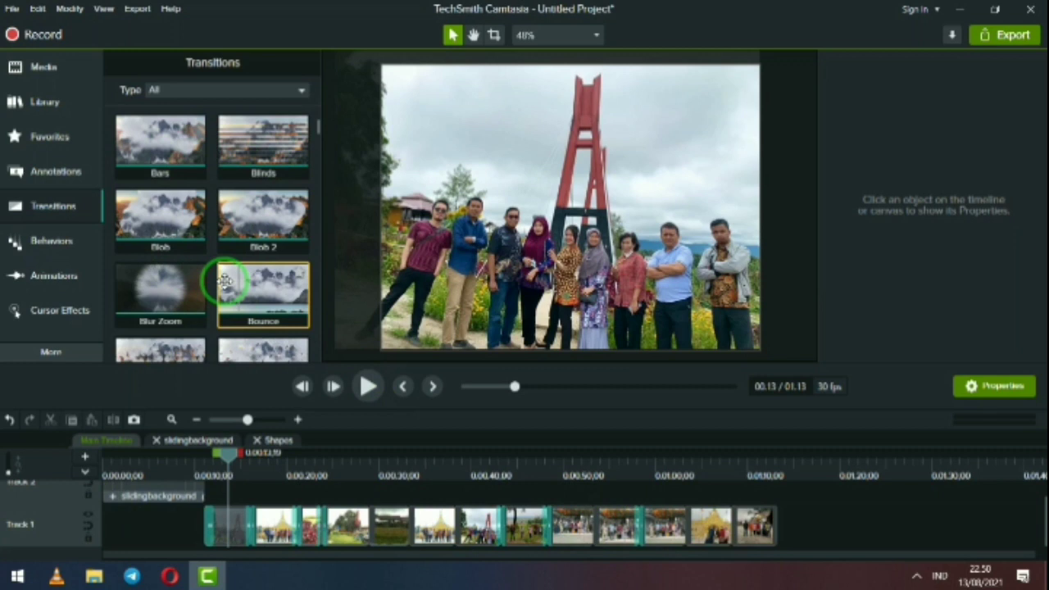
scroll(225, 281, down, 2)
scroll(160, 275, down, 1)
click(164, 256)
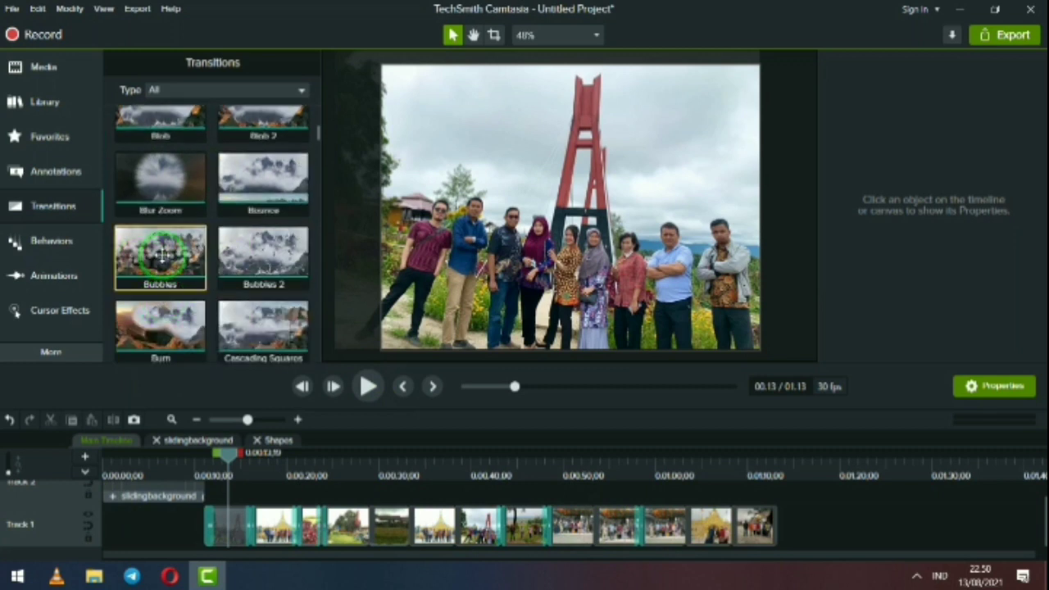
drag(164, 255, 558, 490)
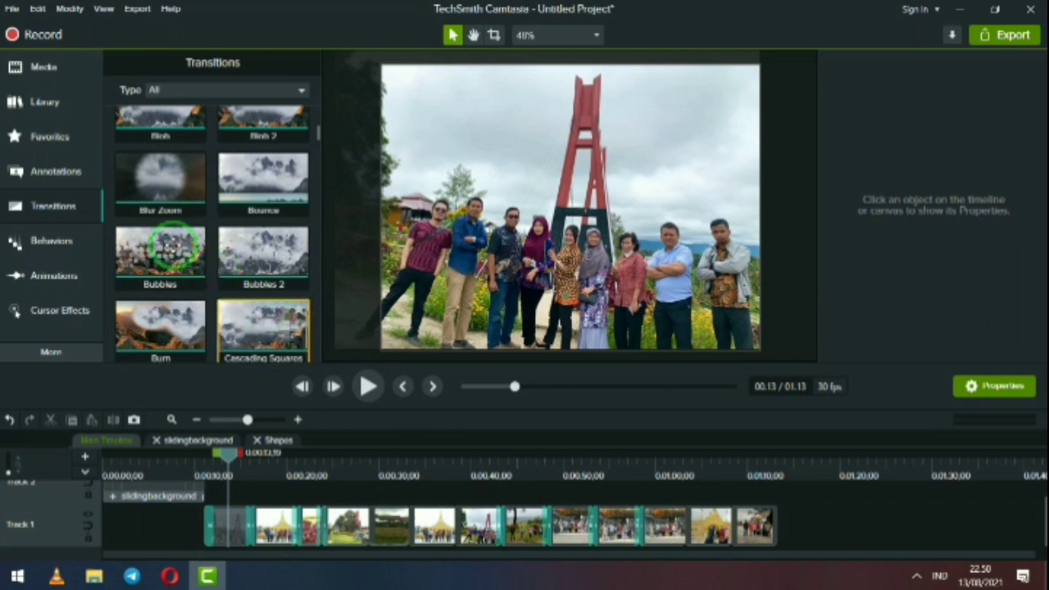
click(167, 254)
drag(167, 254, 701, 541)
Add the Checkerboard transition at the cut before the last clip on Track 1.
click(229, 262)
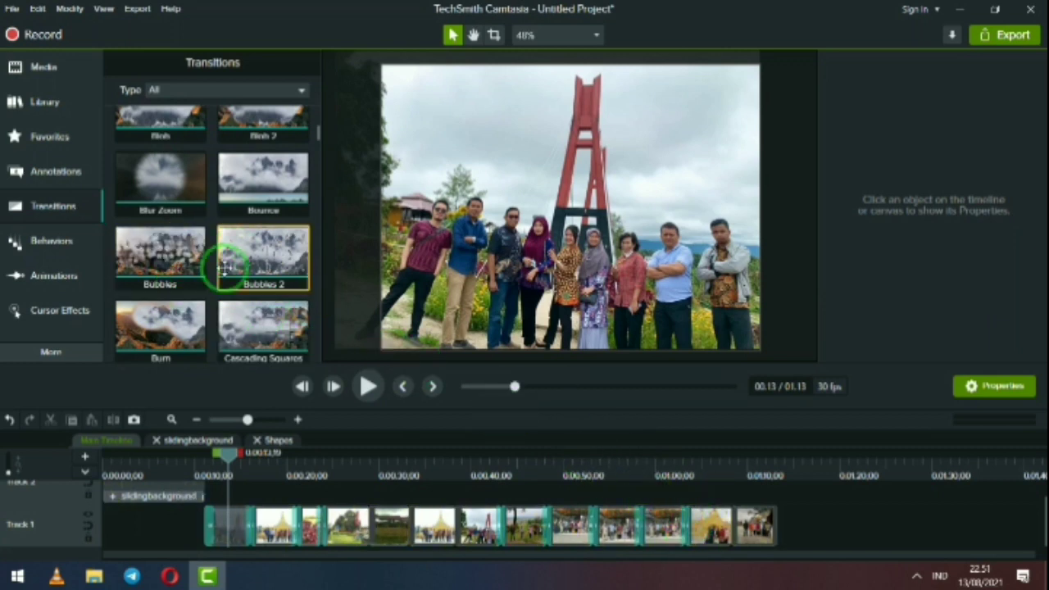
scroll(229, 264, down, 1)
click(269, 310)
scroll(274, 316, down, 1)
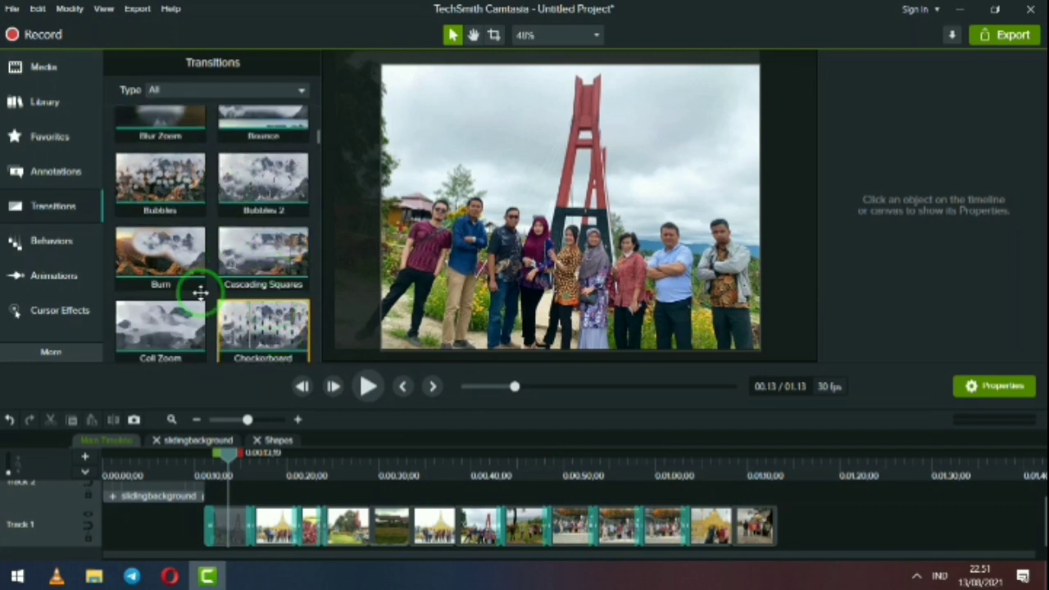
scroll(197, 283, down, 1)
drag(261, 305, 795, 537)
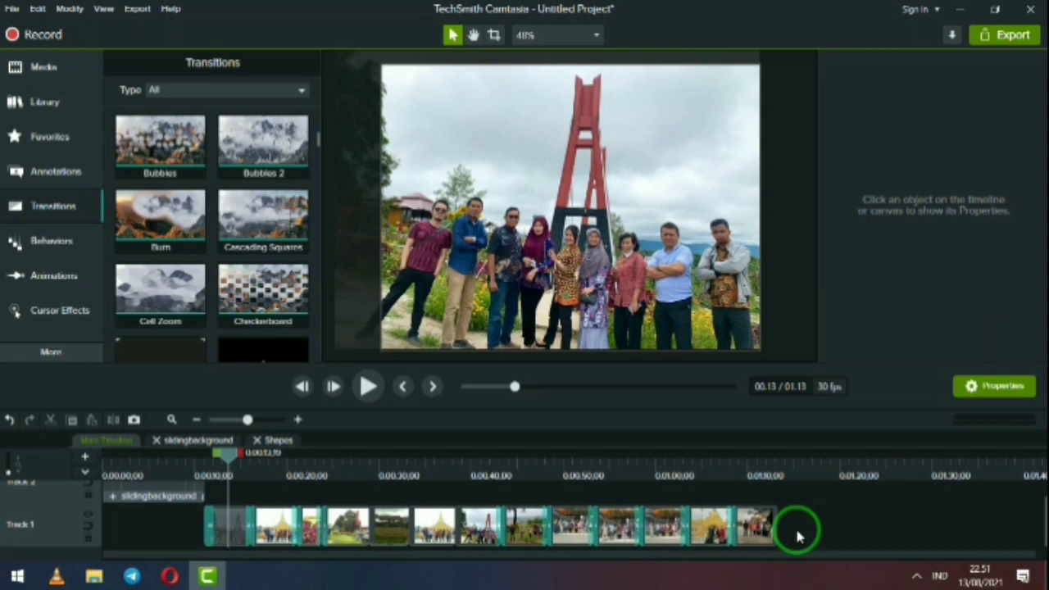
Move the first group photo slightly to the right on the canvas and deselect it.
click(632, 240)
drag(613, 239, 637, 241)
click(795, 525)
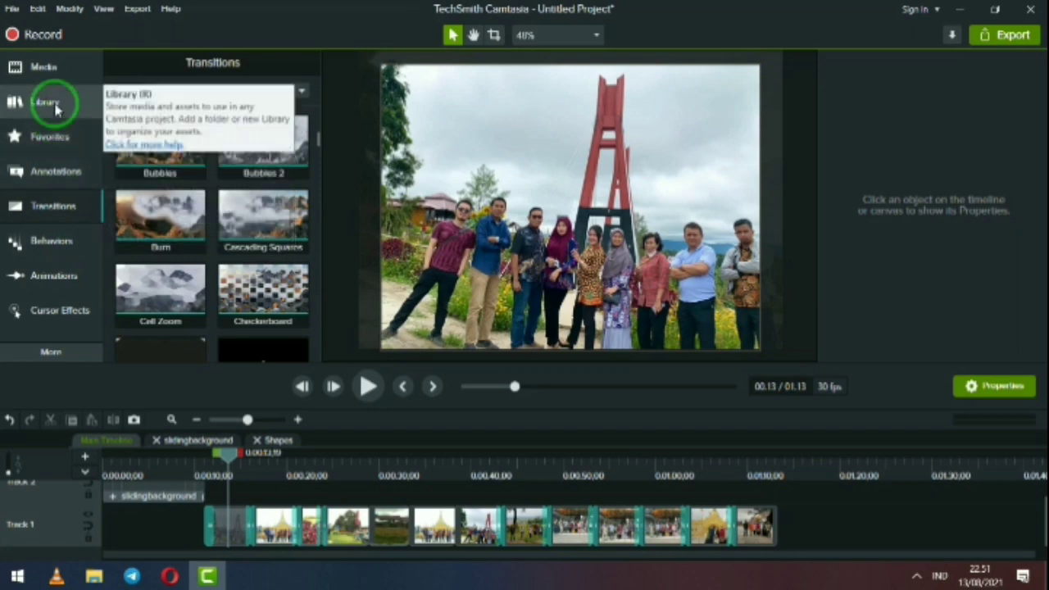
click(49, 206)
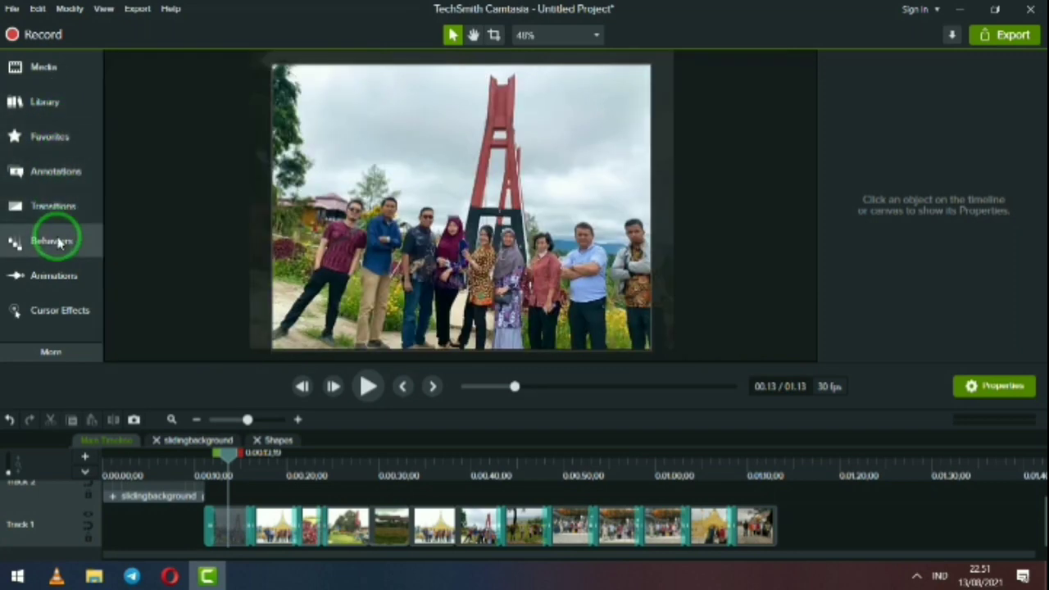
click(56, 172)
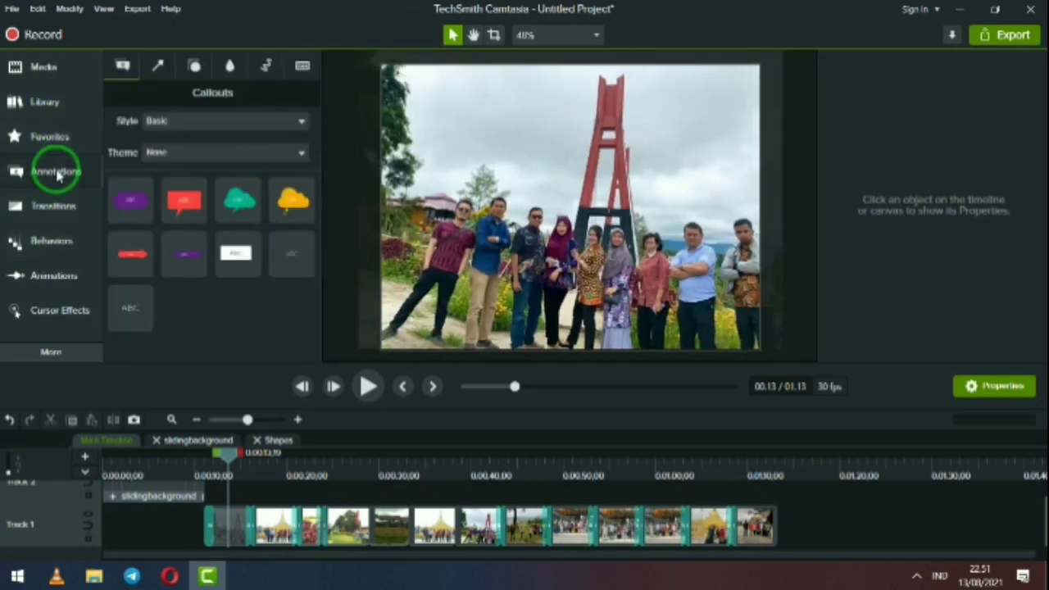
click(52, 101)
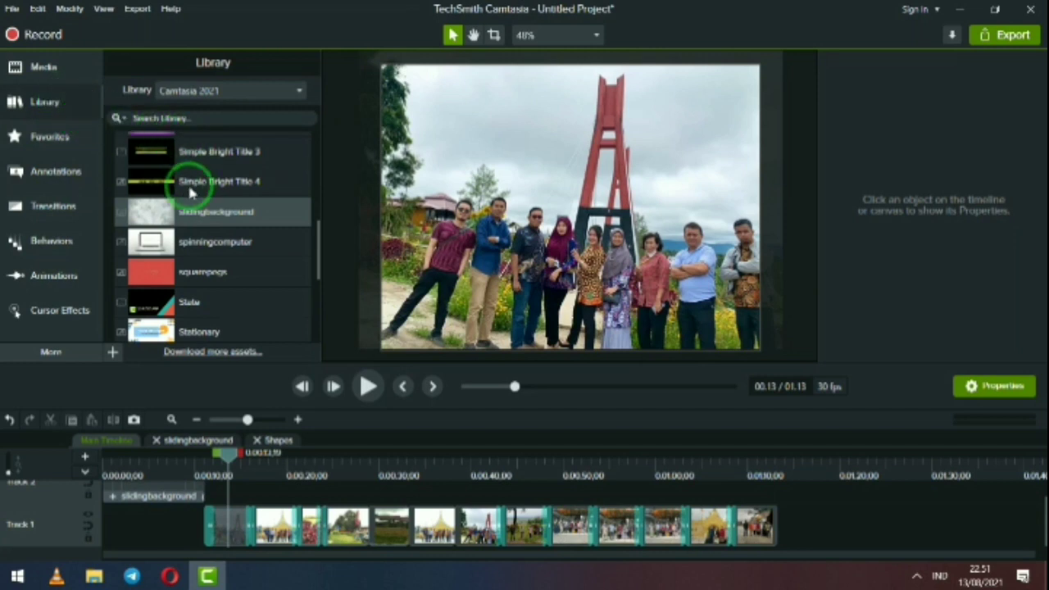
scroll(222, 271, down, 1)
scroll(230, 284, down, 1)
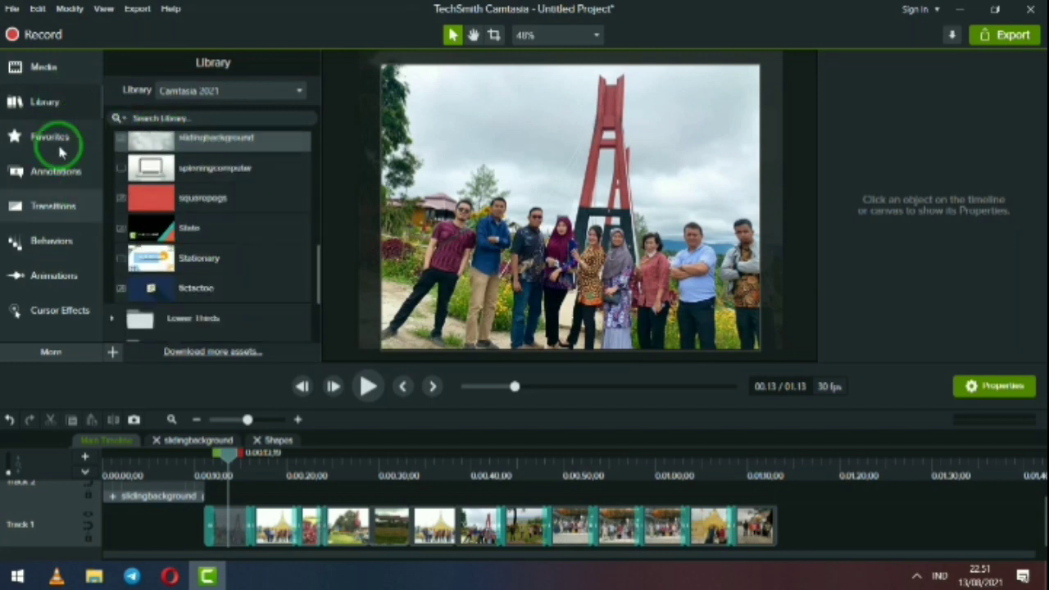
click(41, 71)
Place Simple Bright Outro 5 from the library's Outros on Track 2 over the last photo's end, and move the playhead to about 1:09.
click(46, 102)
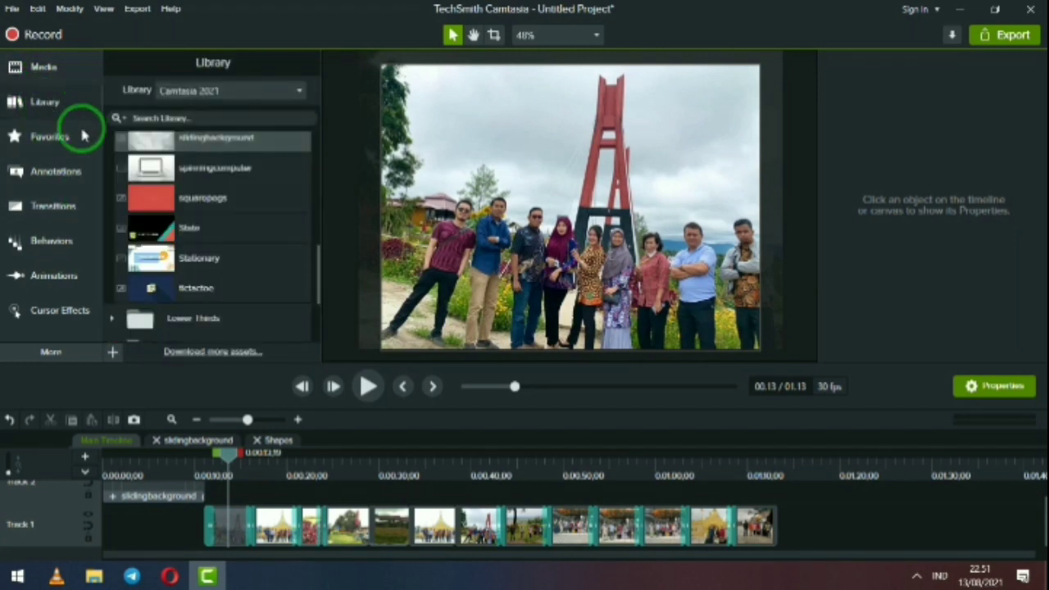
scroll(263, 246, down, 3)
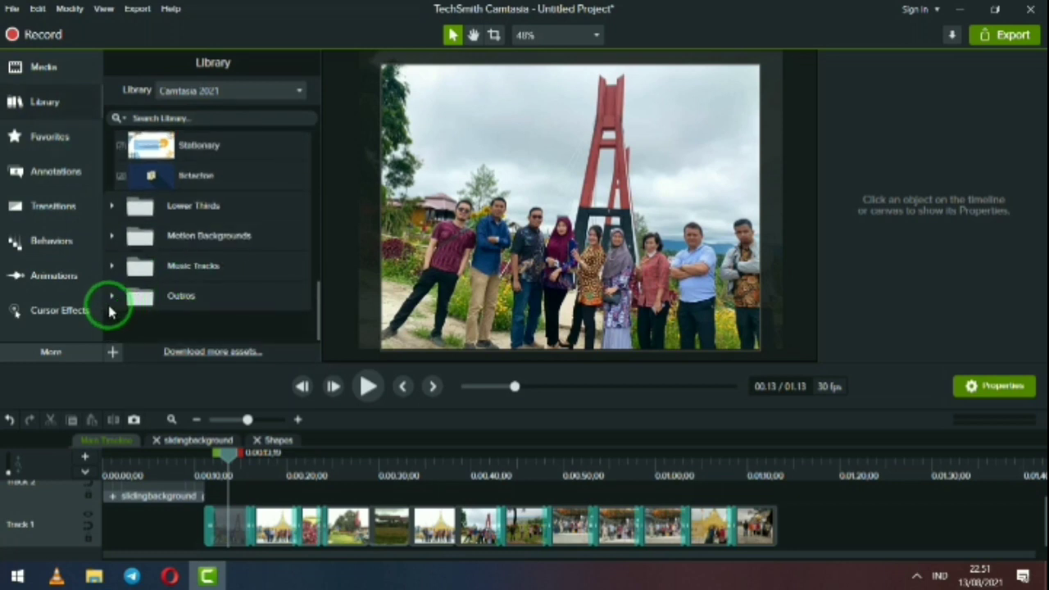
click(129, 306)
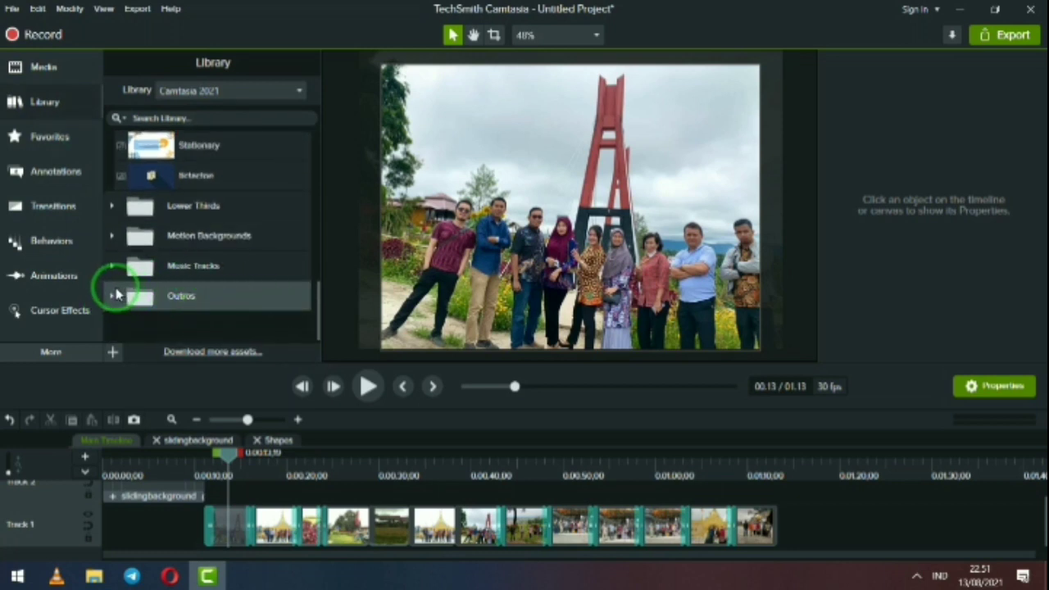
click(113, 300)
scroll(298, 293, down, 2)
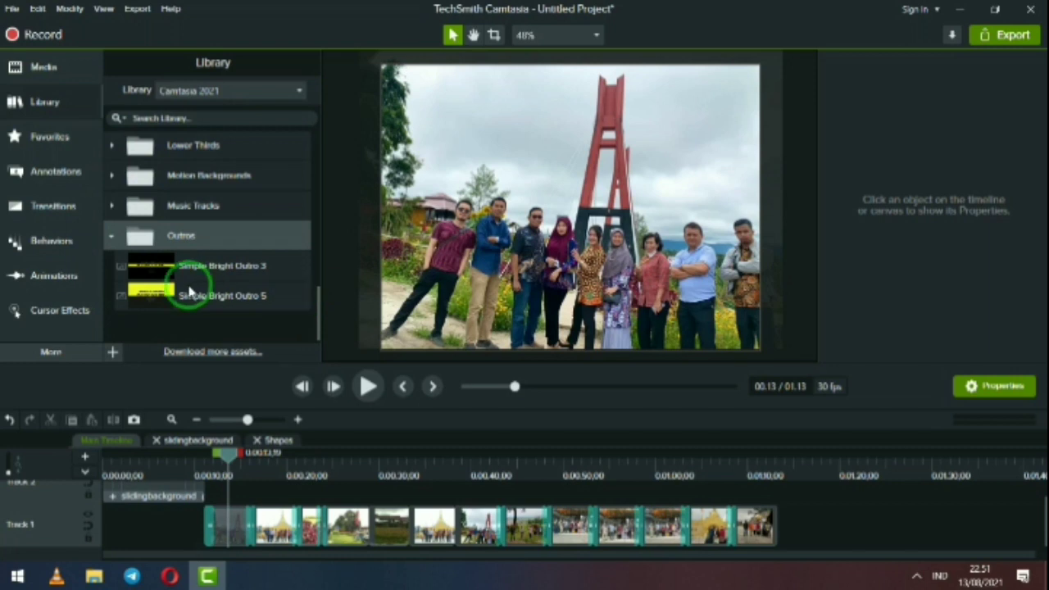
drag(210, 295, 791, 537)
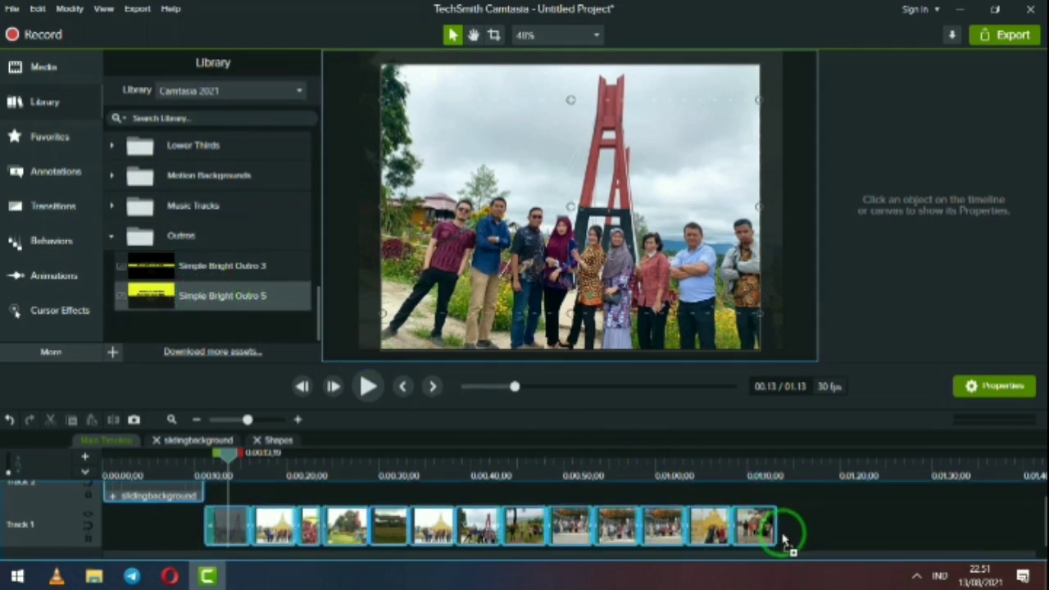
drag(783, 541, 797, 524)
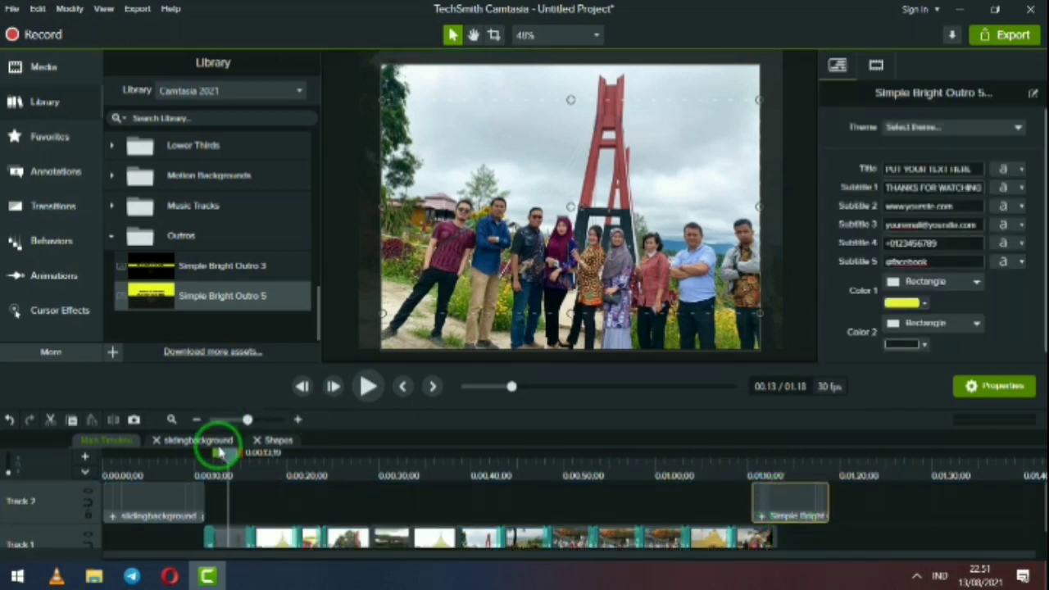
drag(219, 454, 740, 474)
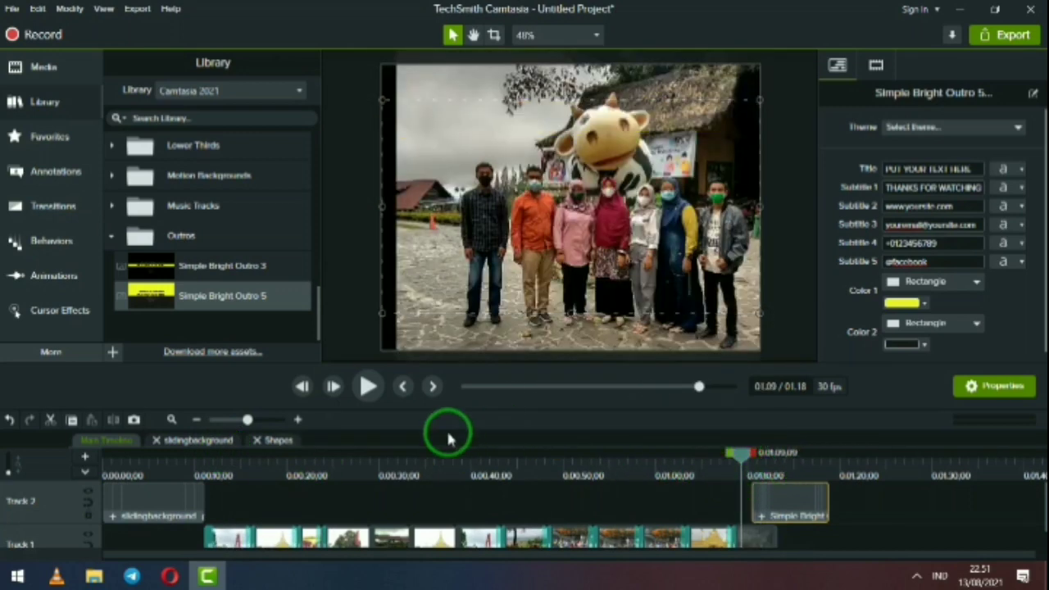
Preview the outro, and shift Simple Bright Outro 5 on Track 2 to start at about 1:12, near the last photo's end.
click(367, 386)
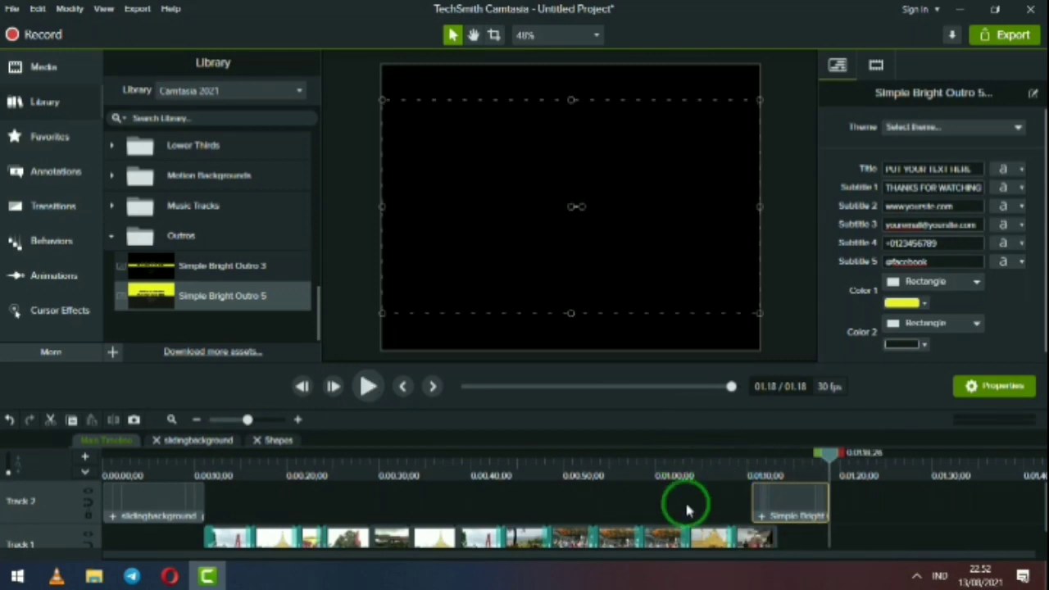
click(874, 506)
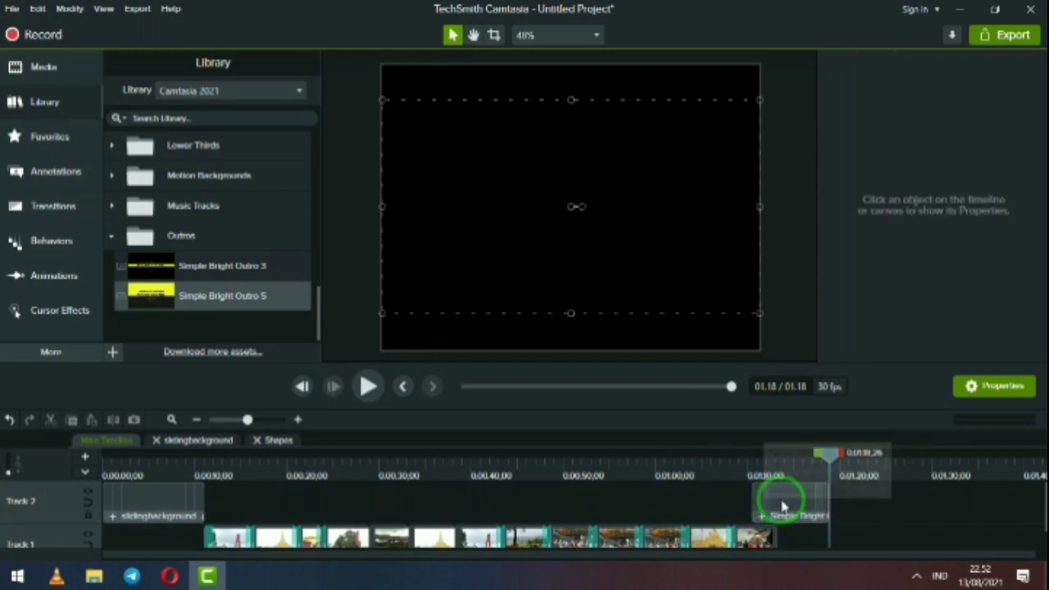
click(765, 510)
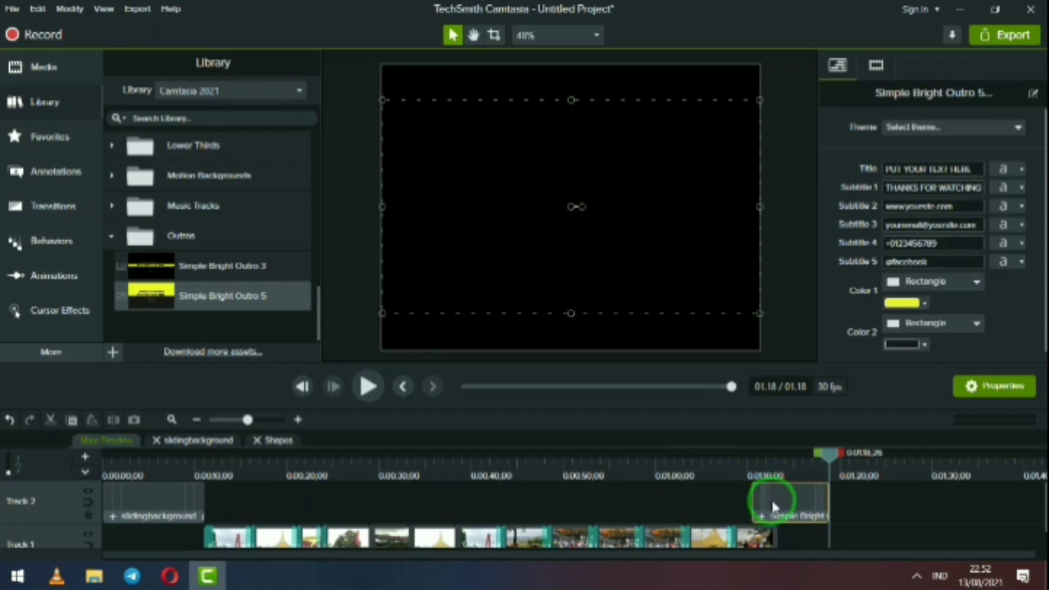
drag(773, 508, 792, 504)
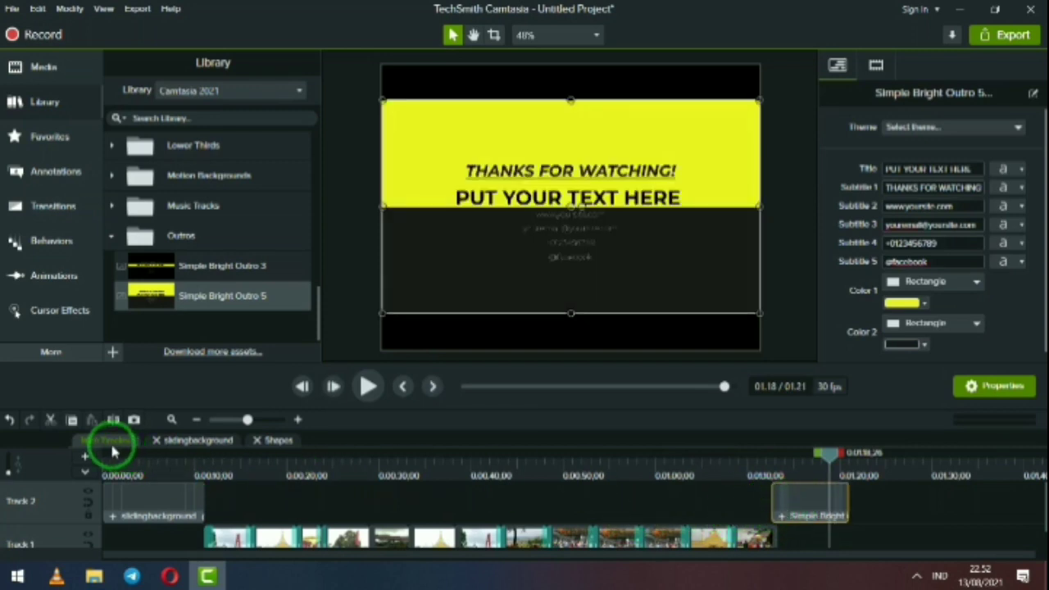
Examine the text callouts and shapes inside the slidingbackground group, and return to the main timeline.
click(209, 443)
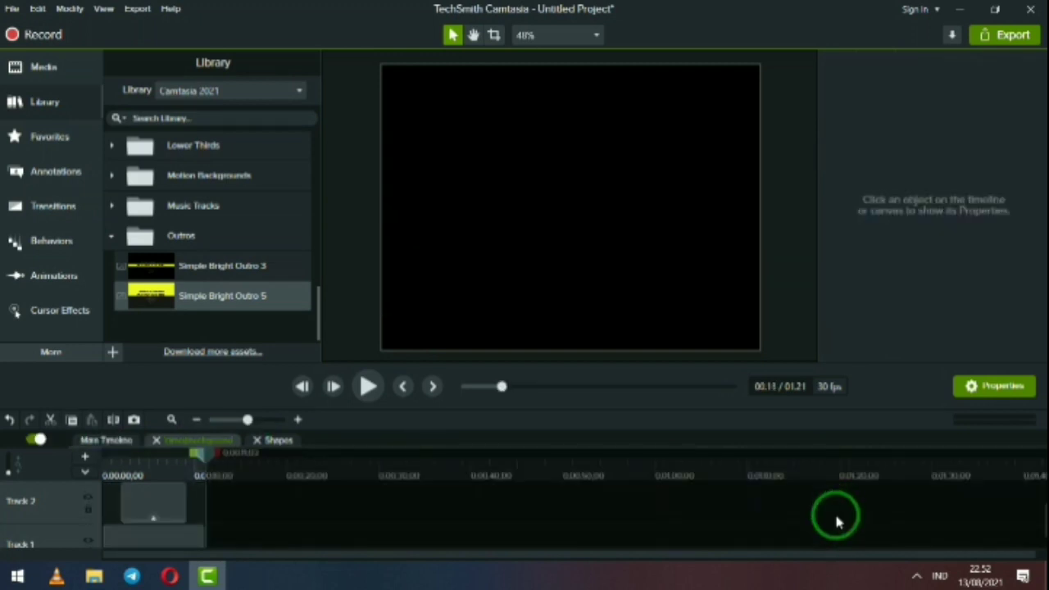
scroll(643, 509, down, 1)
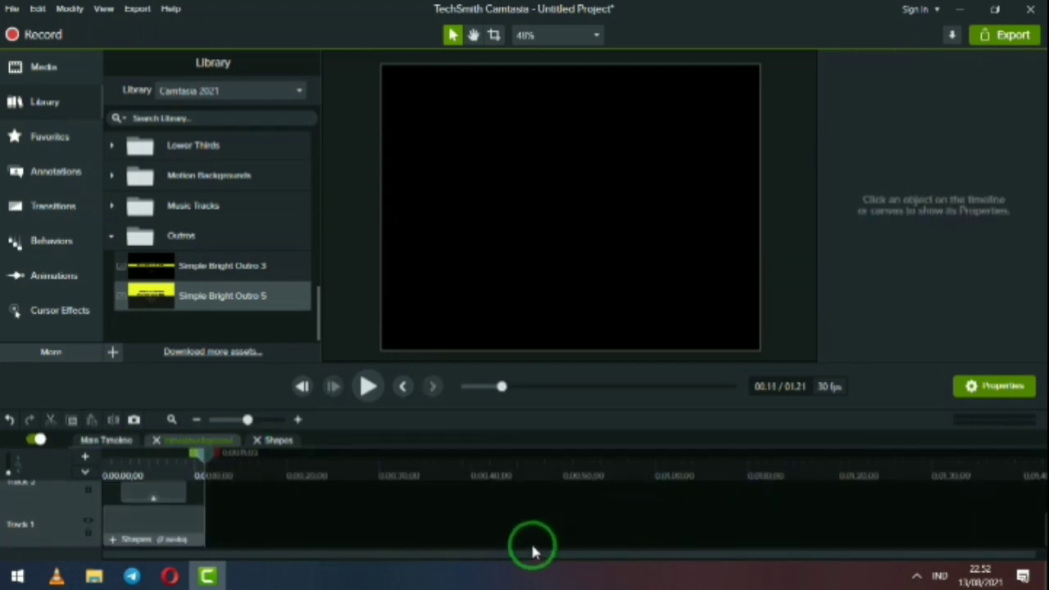
click(154, 500)
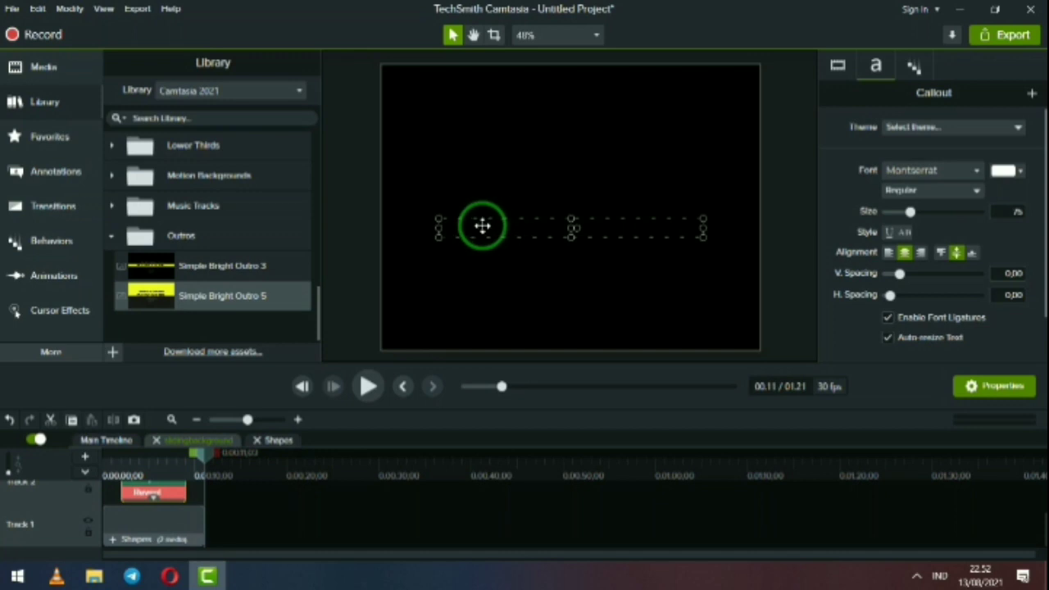
scroll(710, 492, up, 1)
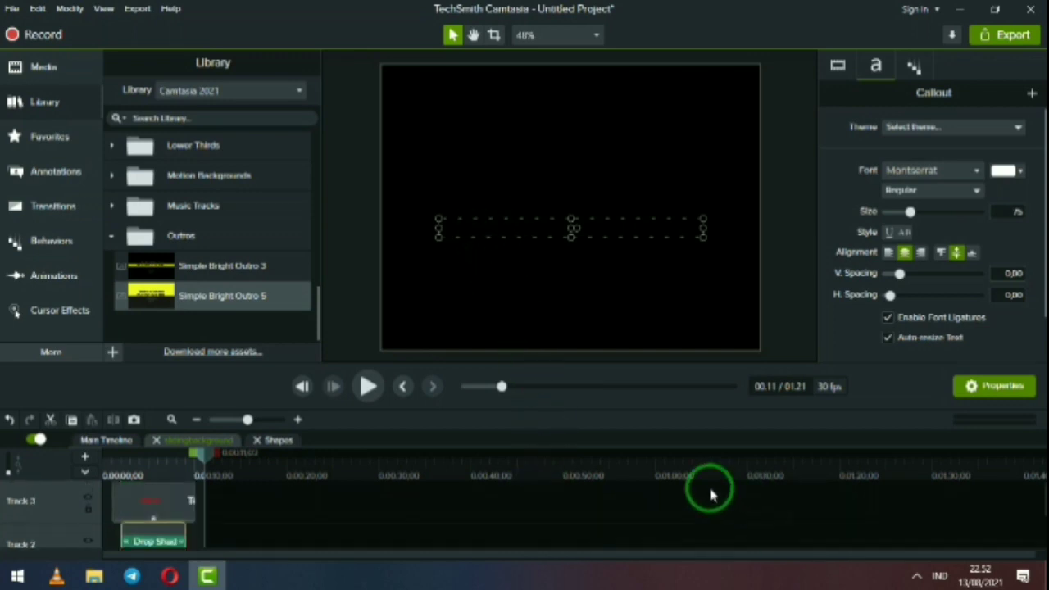
scroll(309, 543, down, 1)
scroll(241, 510, up, 1)
click(157, 511)
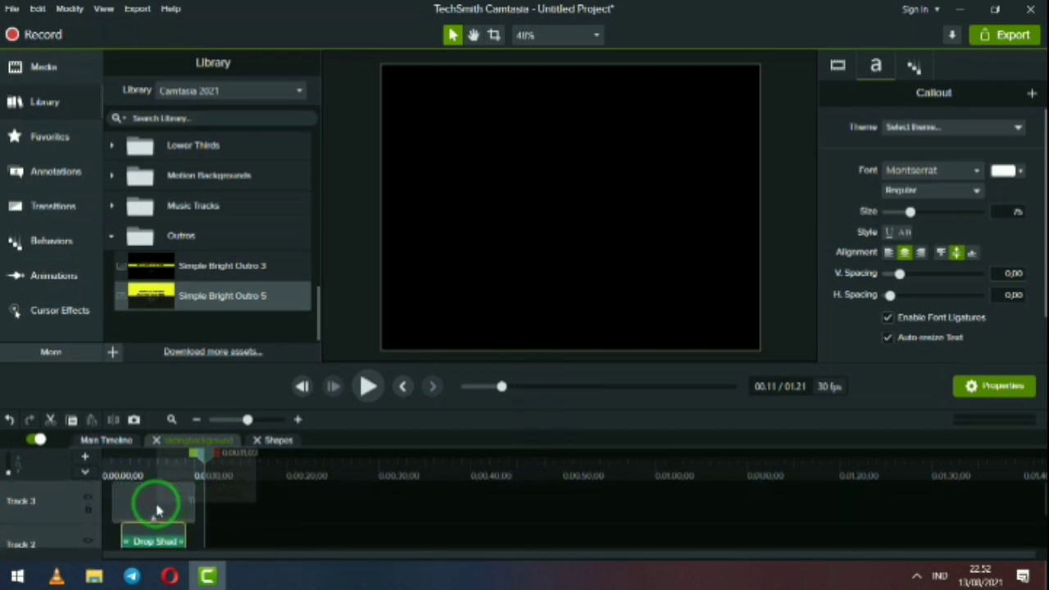
click(542, 212)
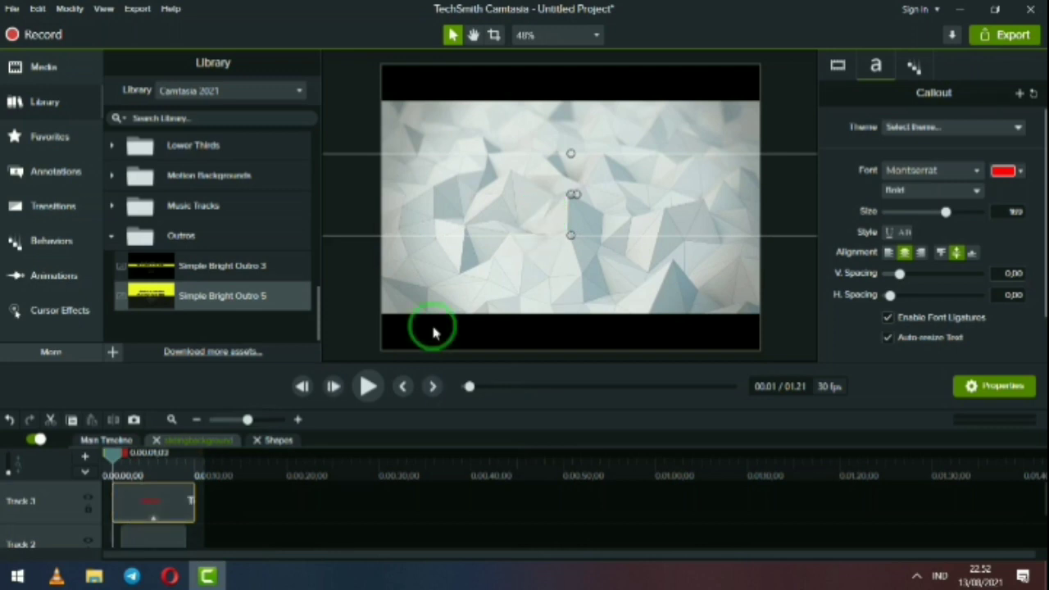
scroll(431, 517, down, 2)
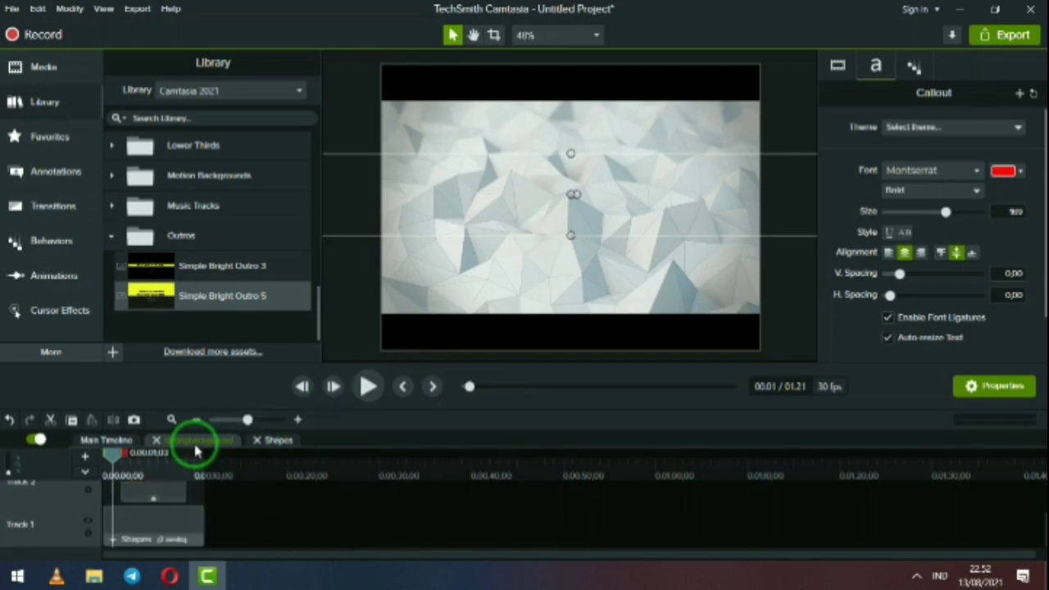
scroll(380, 536, up, 2)
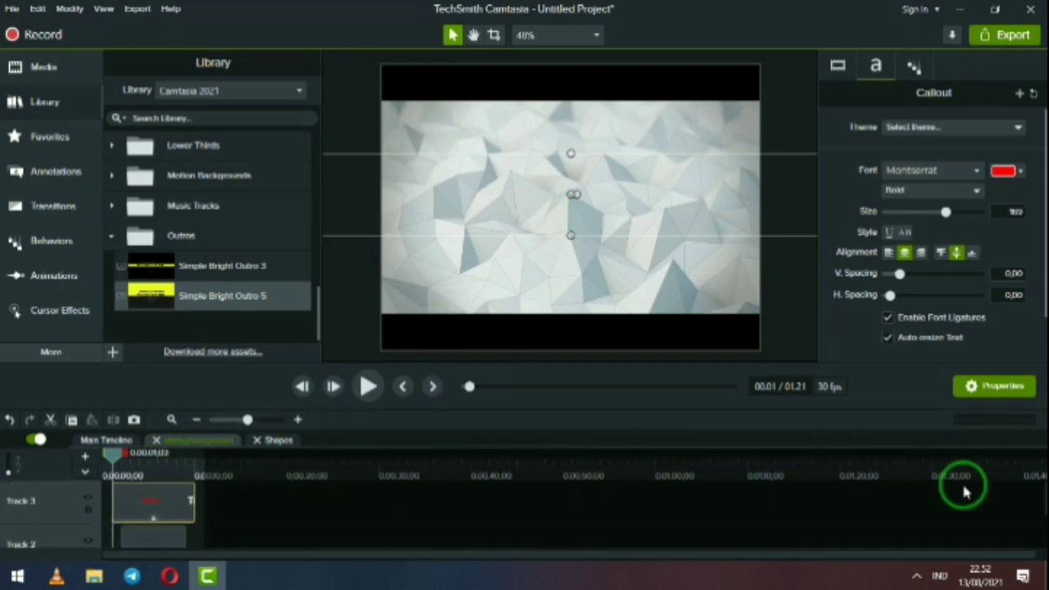
click(115, 440)
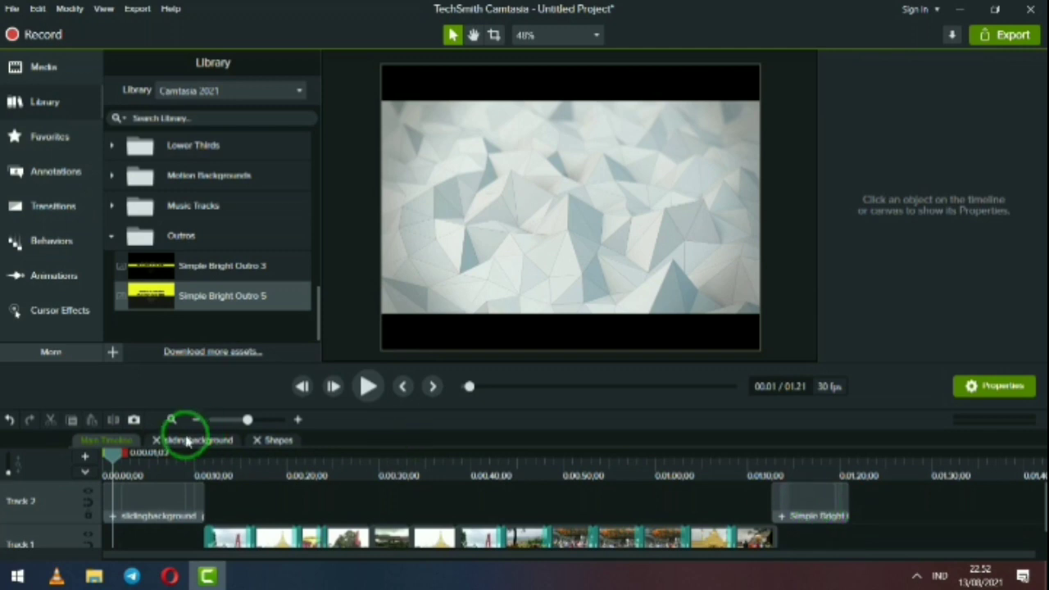
Move the playhead to about 1:15 and open the Simple Bright Outro 5 group for editing.
drag(112, 455, 150, 456)
drag(687, 465, 799, 471)
click(828, 502)
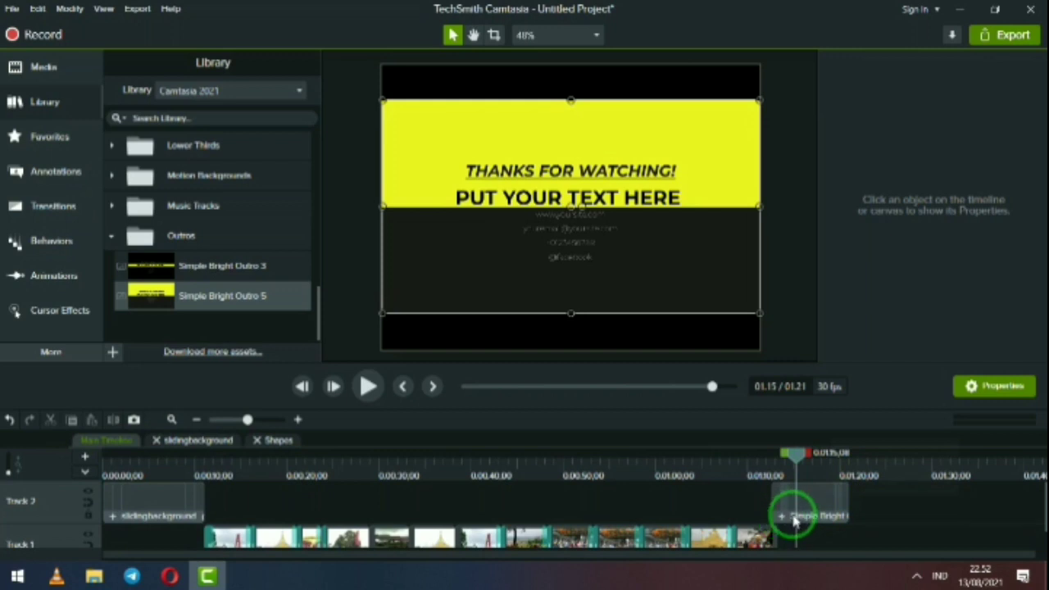
click(814, 509)
double_click(814, 506)
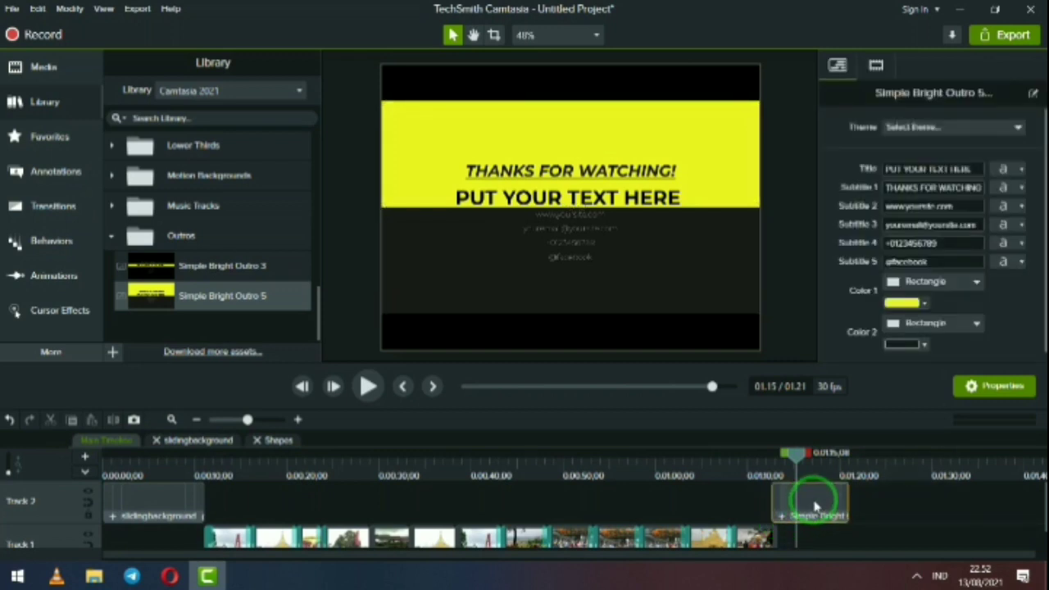
click(930, 169)
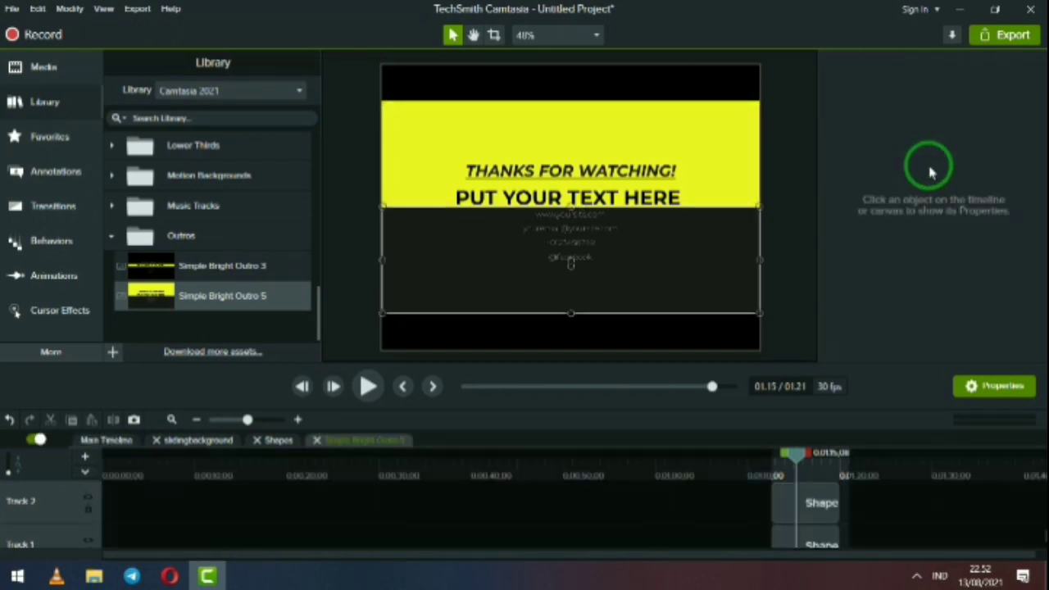
Examine the shape and text tracks inside the Simple Bright Outro 5 group at about 1:15.
click(809, 470)
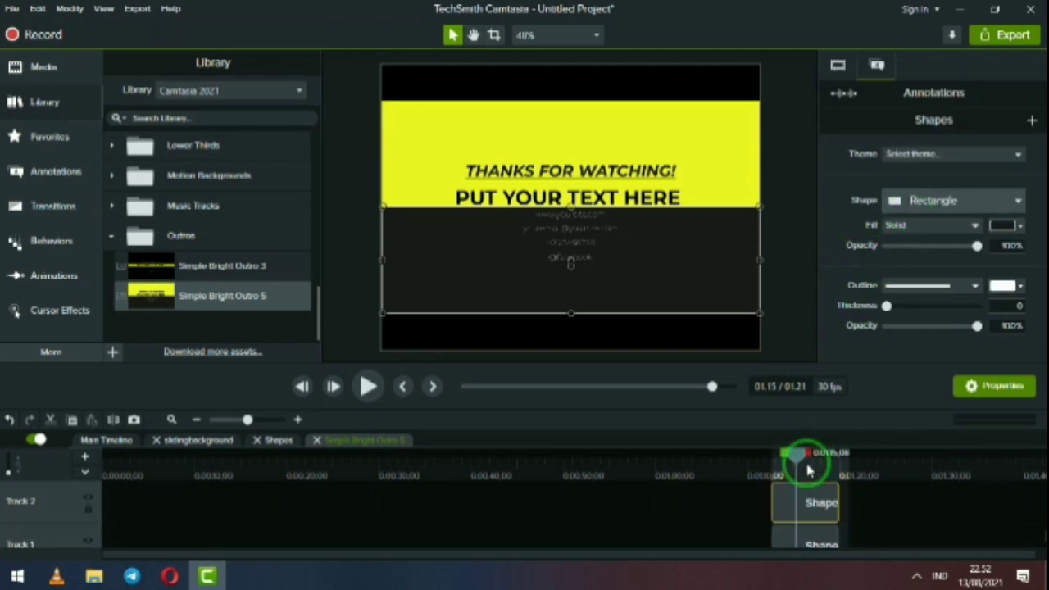
click(821, 534)
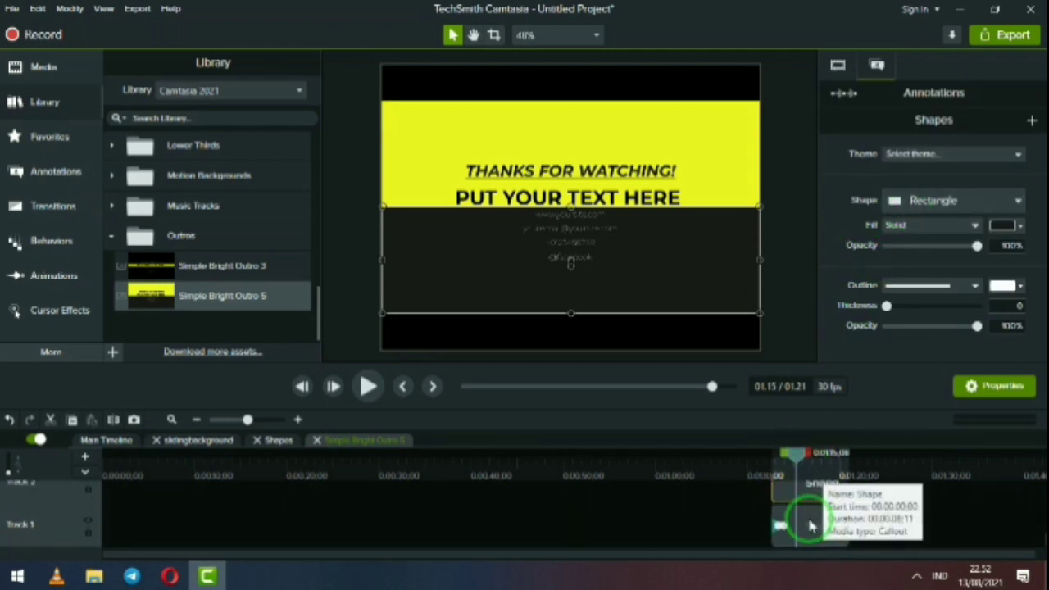
double_click(811, 526)
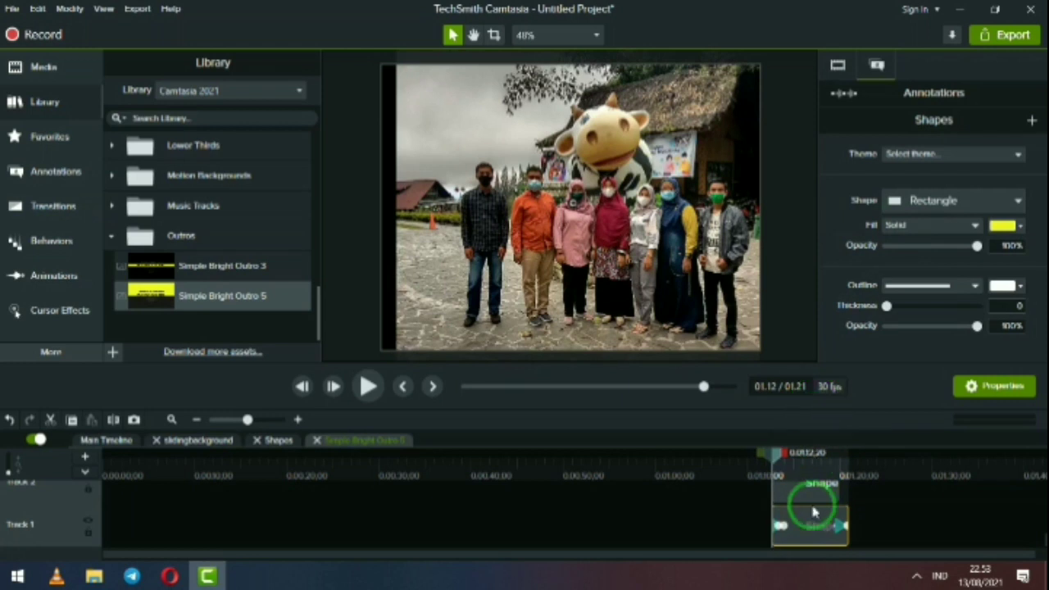
click(821, 491)
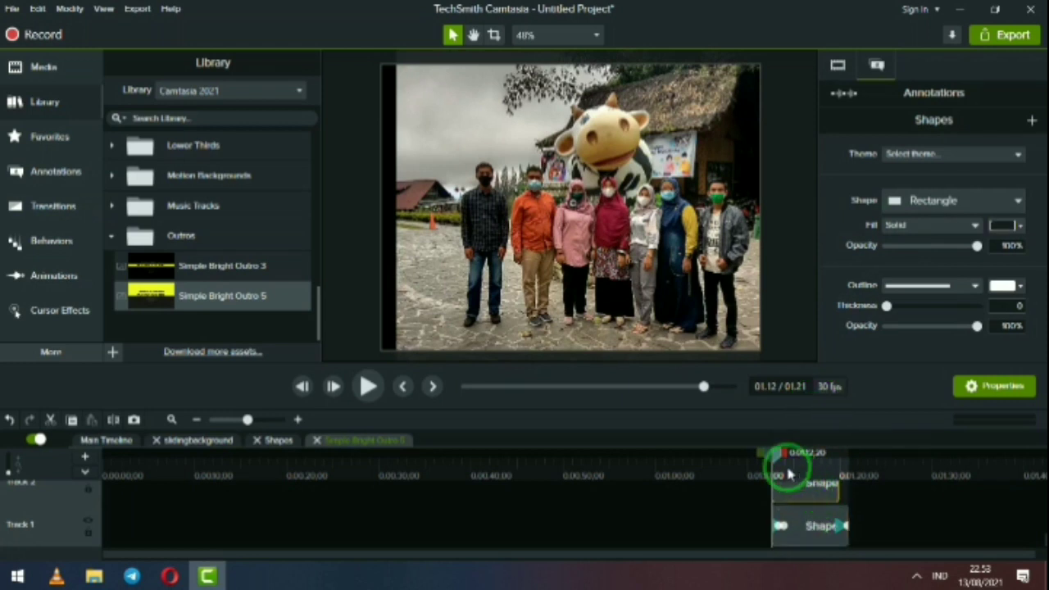
drag(777, 455, 807, 459)
click(820, 532)
scroll(822, 533, up, 1)
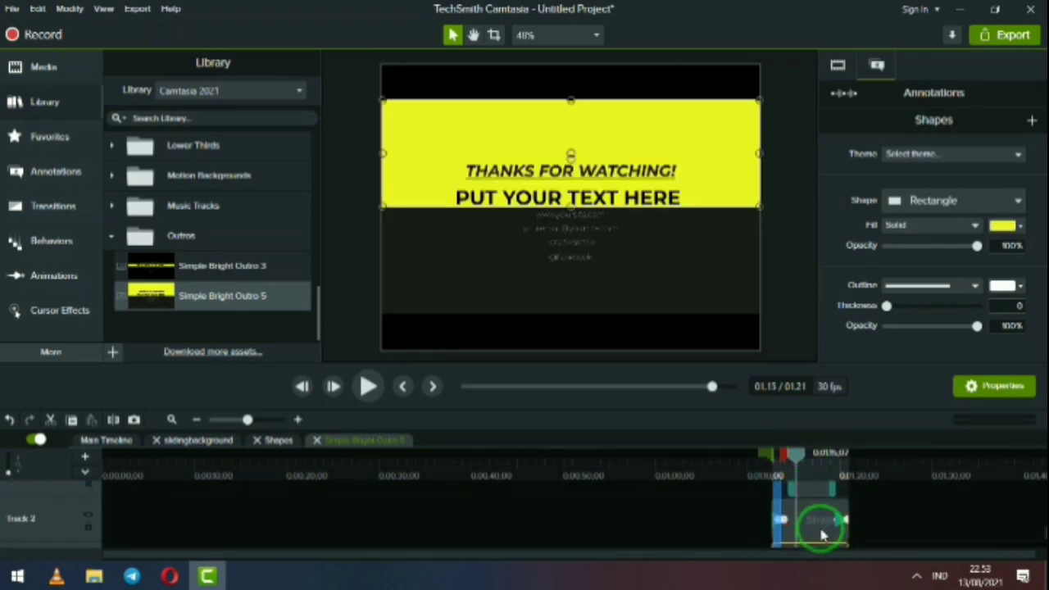
scroll(821, 533, up, 2)
scroll(817, 522, down, 2)
scroll(808, 516, up, 1)
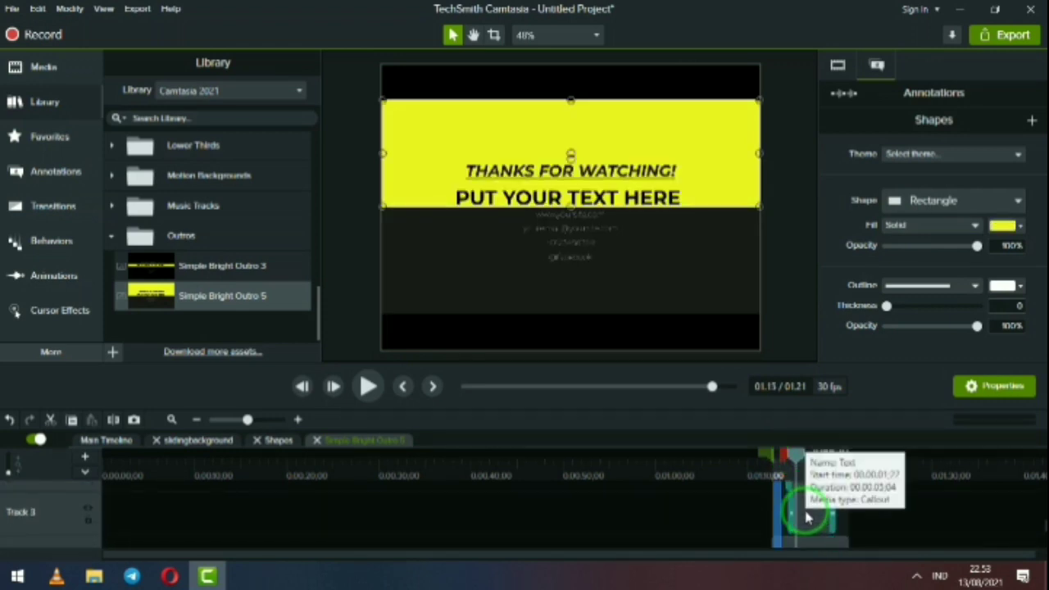
scroll(844, 525, up, 5)
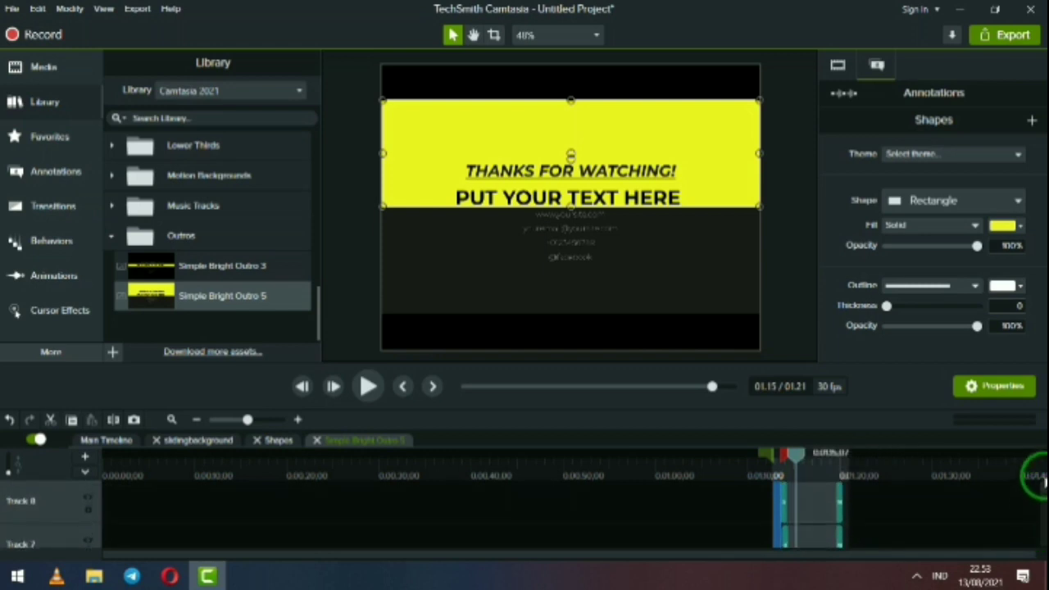
drag(1043, 484, 1041, 526)
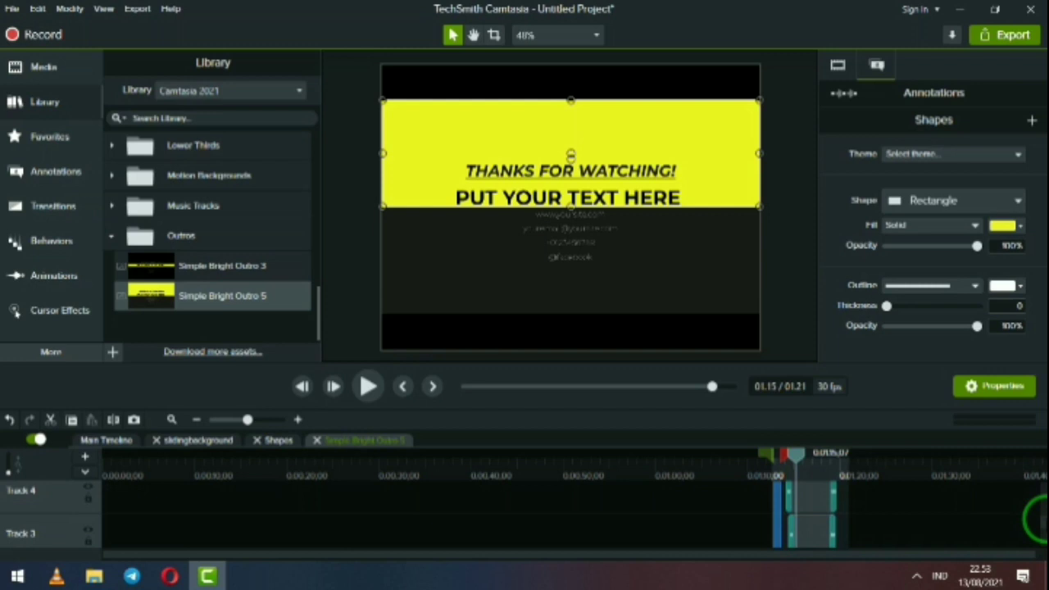
Delete the placeholder phone number, e-mail and website lines from the outro's dark area.
click(816, 502)
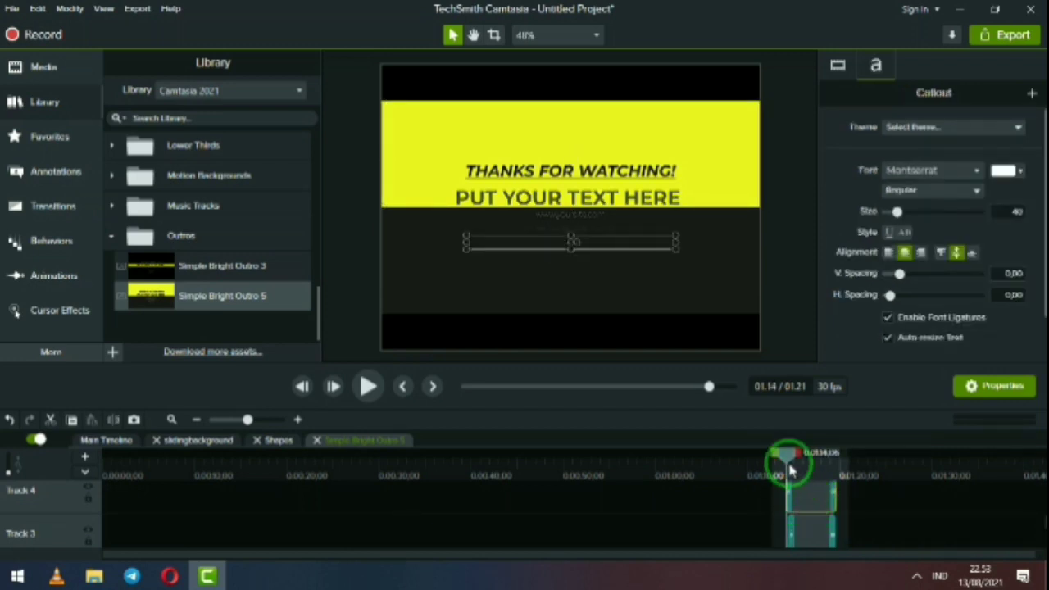
click(675, 232)
click(607, 231)
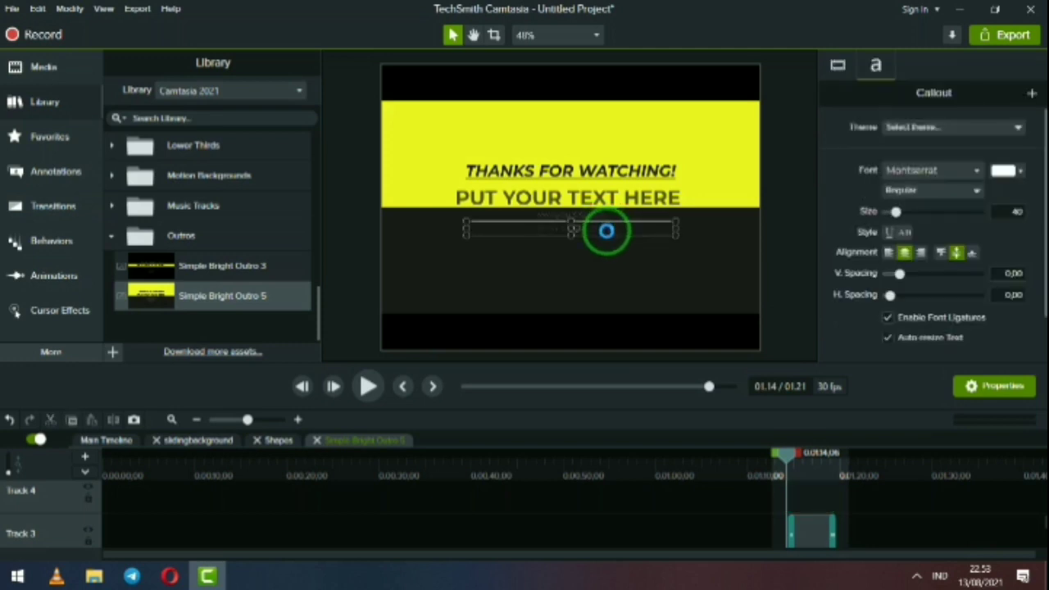
click(613, 240)
click(585, 207)
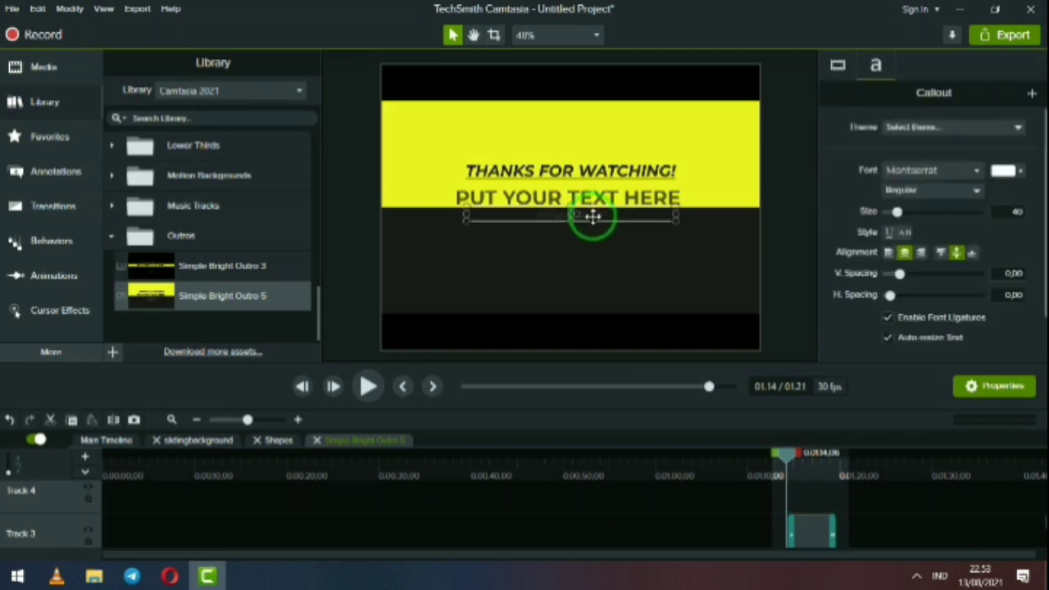
drag(590, 218, 593, 262)
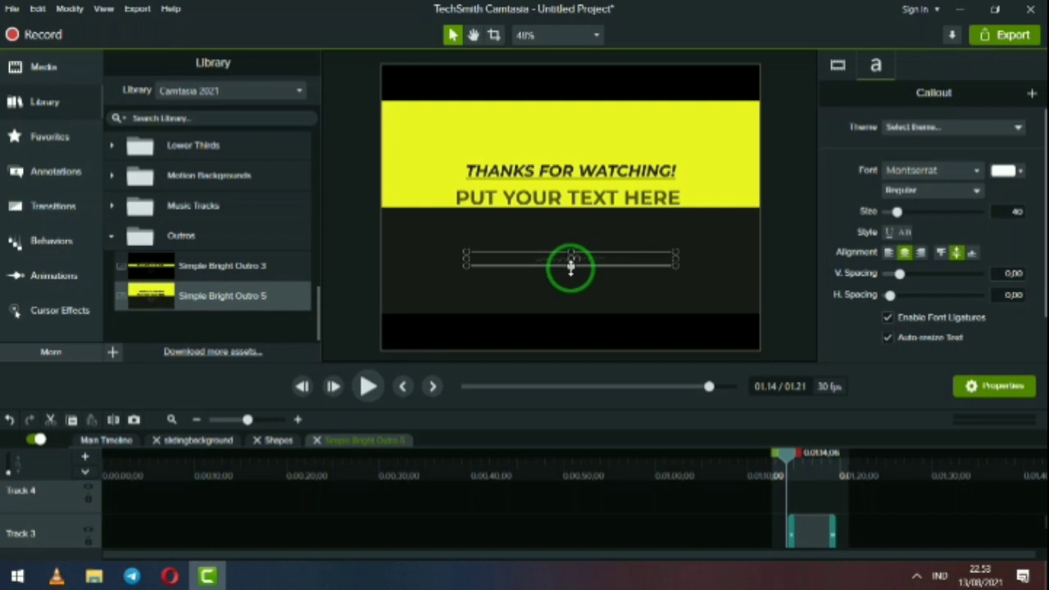
Replace the outro's PUT YOUR TEXT HERE title with text beginning JANGAN LUPA KLIK.
click(534, 201)
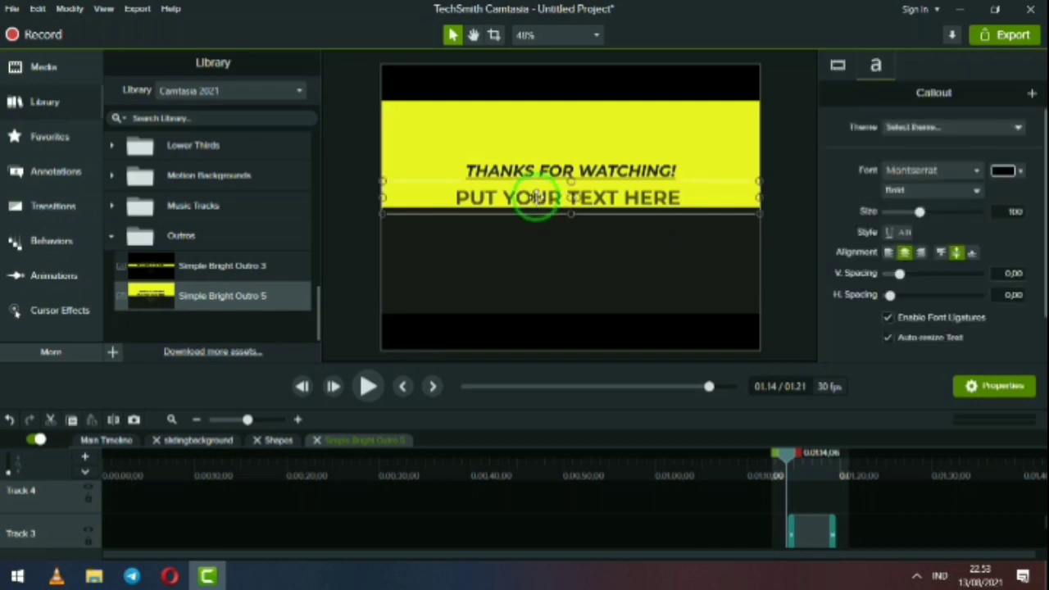
double_click(465, 196)
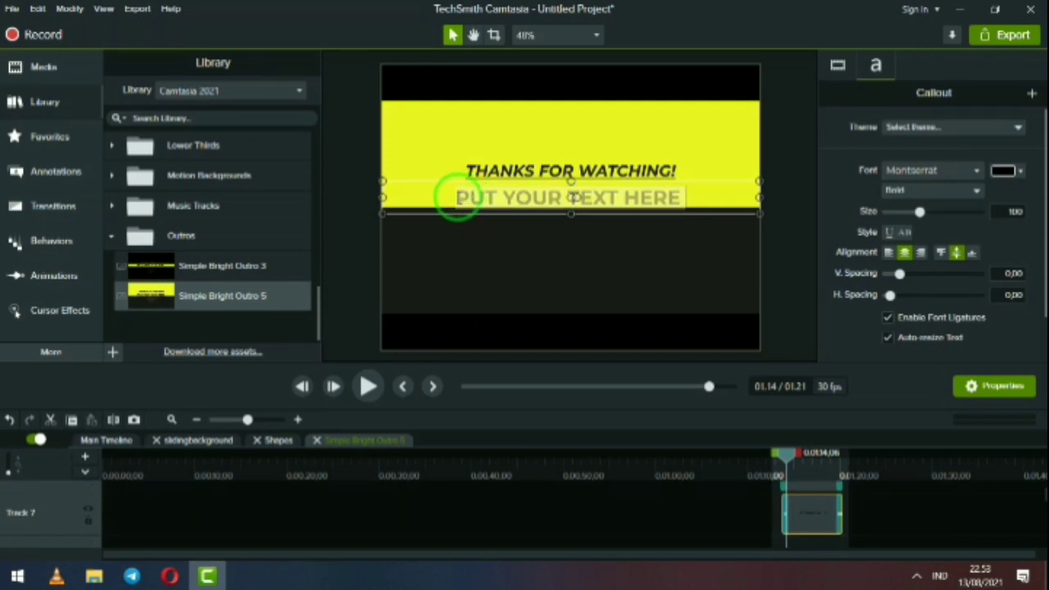
key(BackSpace)
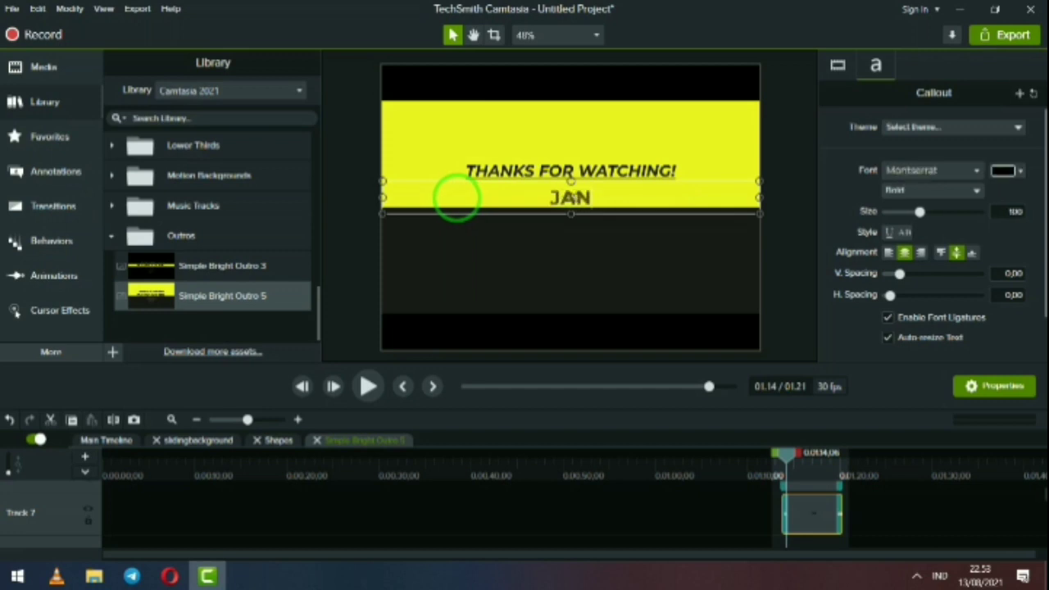
text(PA)
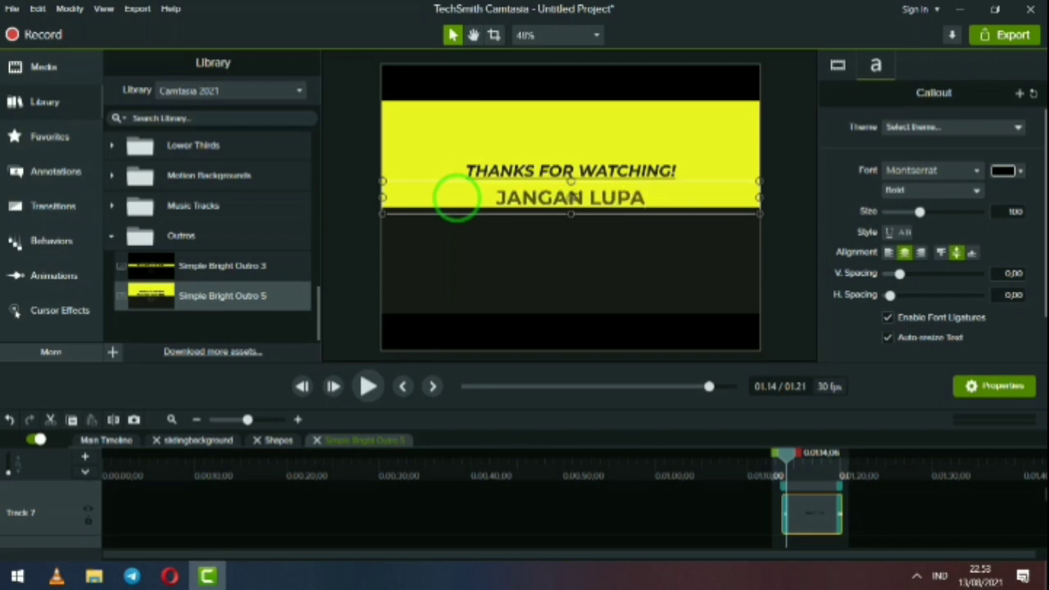
text( KI)
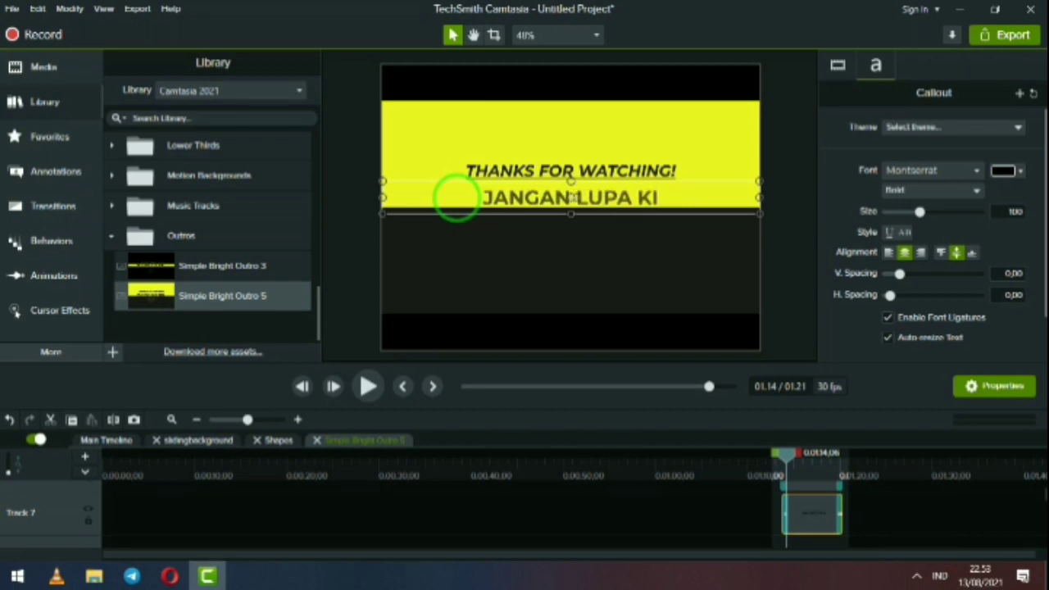
key(BackSpace)
text(LIK)
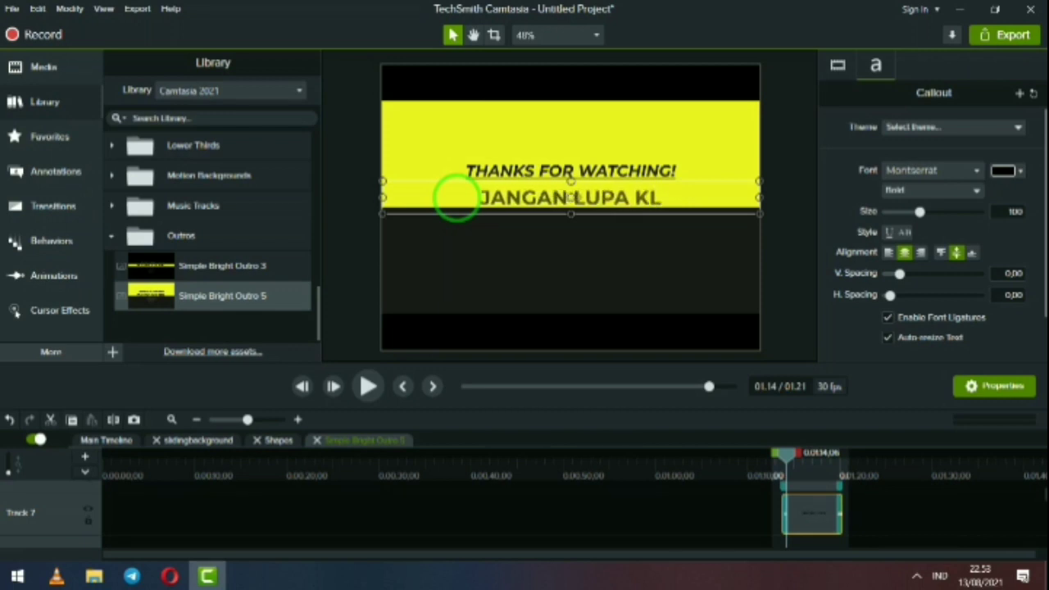